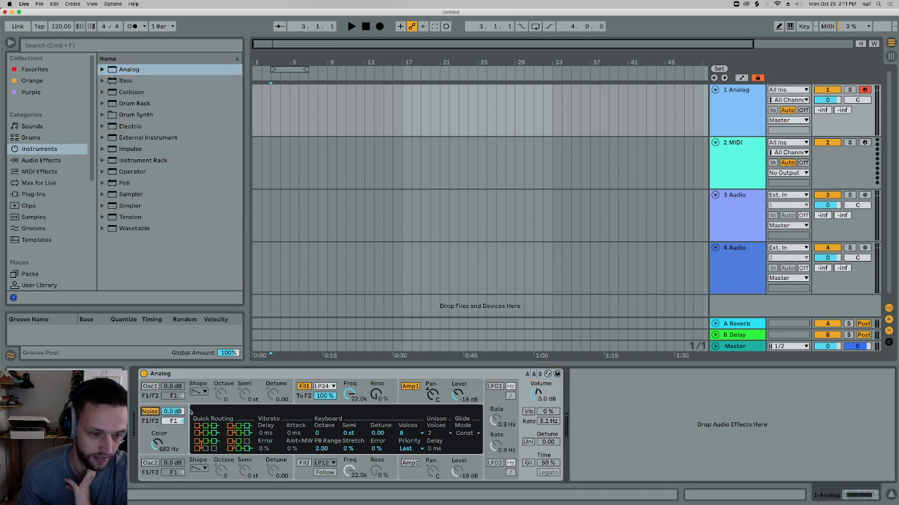
# Set Analog's noise level to 9.5 dB and its noise color to 1.1 kHz, and switch off Filter 1
pyautogui.moveTo(179, 413); pyautogui.dragTo(179, 394)
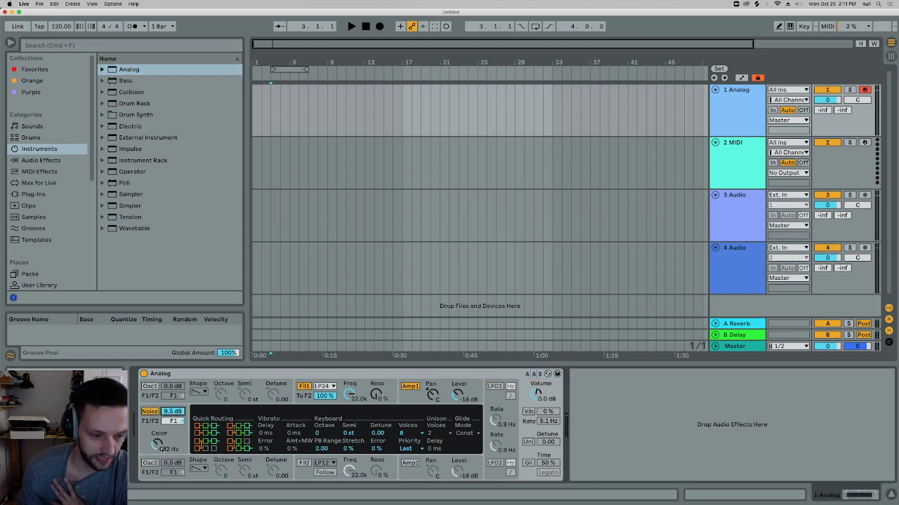
pyautogui.moveTo(161, 447); pyautogui.dragTo(154, 434)
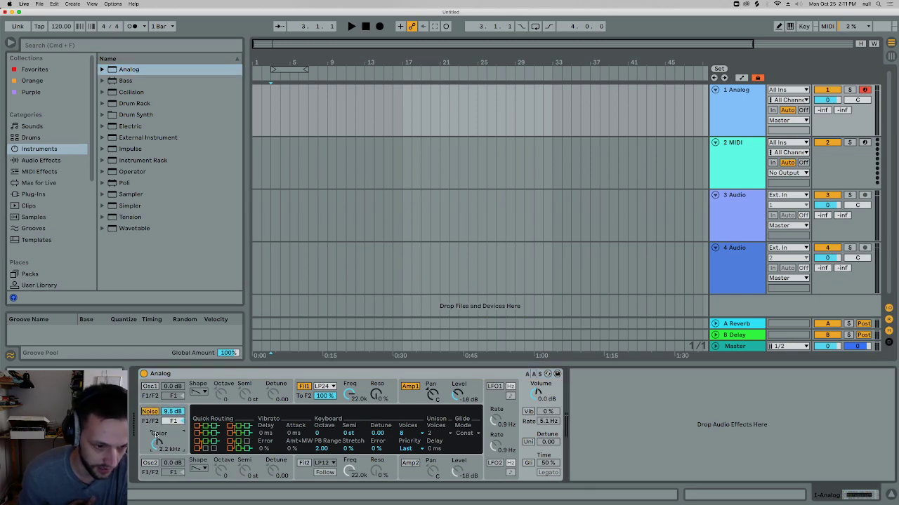
pyautogui.click(407, 398)
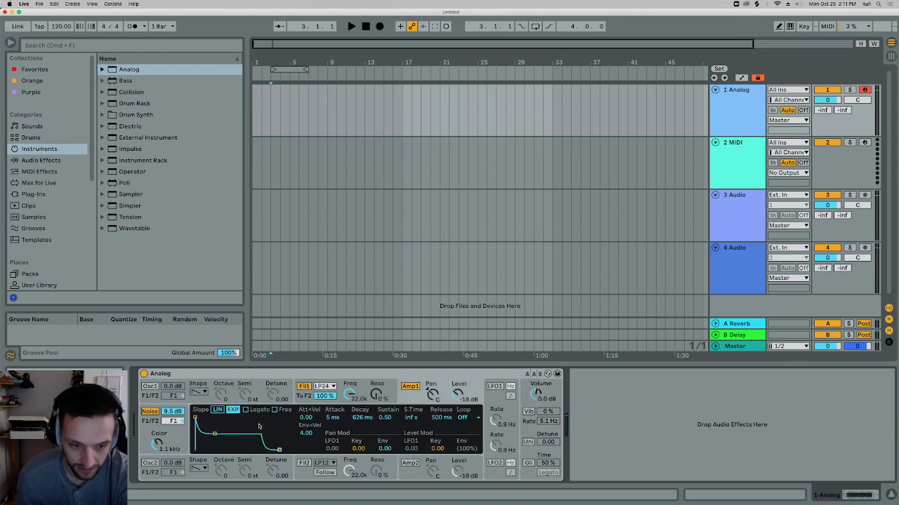
pyautogui.click(302, 387)
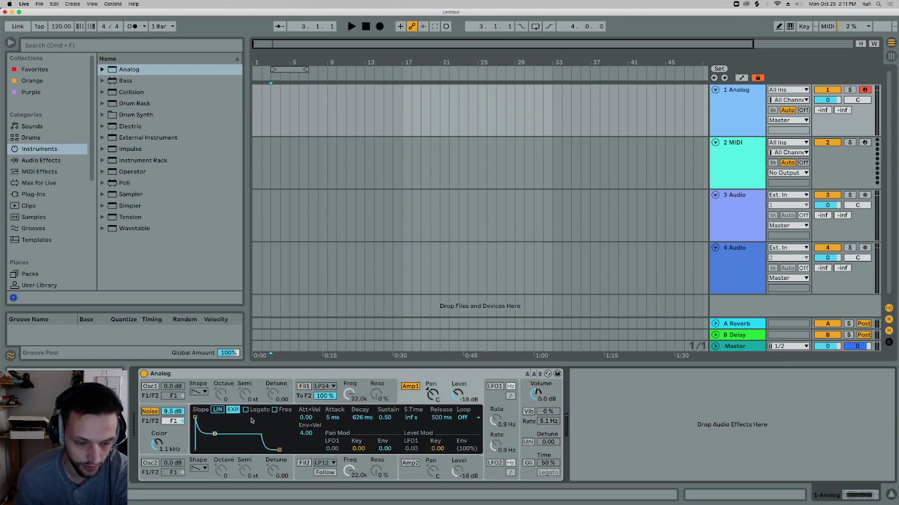
# Enable the computer MIDI keyboard and shorten Analog's Amp1 envelope to 109 ms decay with 0.00 sustain while auditioning notes
pyautogui.press('m')
pyautogui.press('a')
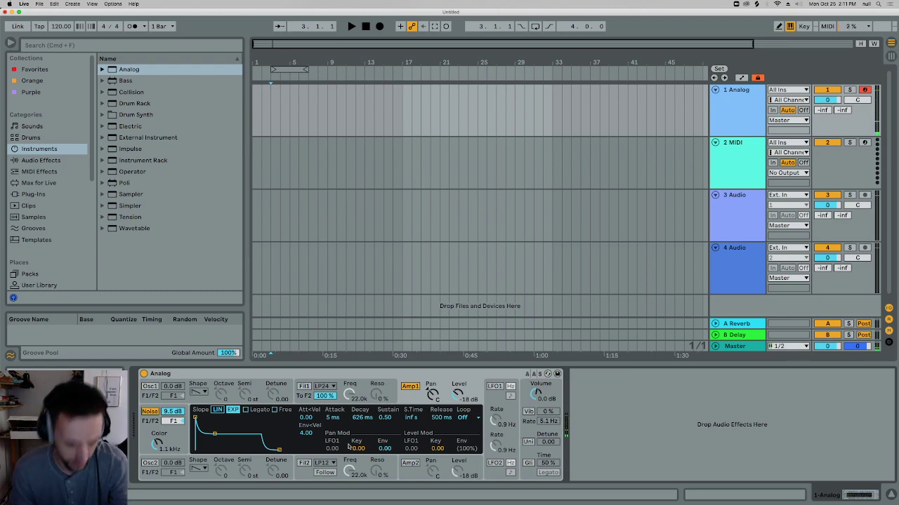
pyautogui.moveTo(214, 435); pyautogui.dragTo(209, 449)
pyautogui.press('a')
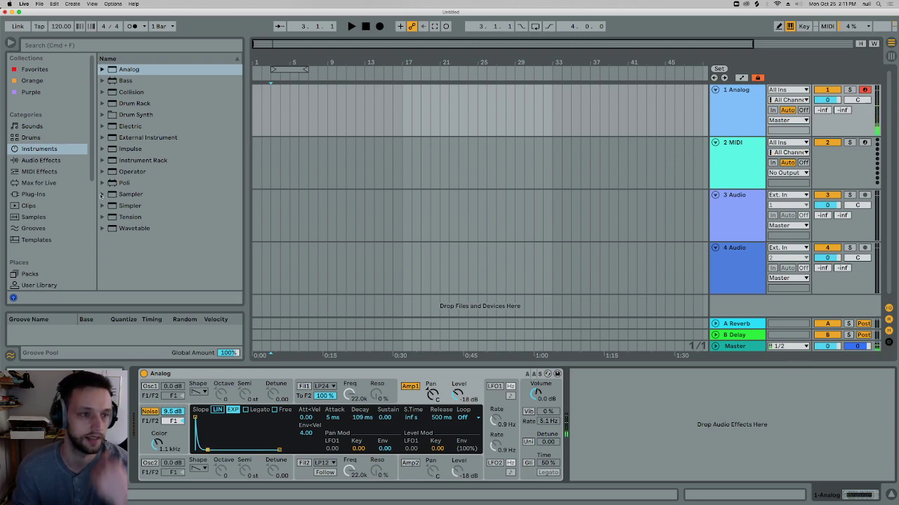
# Add the Phaser-Flanger audio effect after Analog on the first track
pyautogui.click(40, 160)
pyautogui.scroll(-6, 180, 205)
pyautogui.scroll(-3, 179, 206)
pyautogui.moveTo(137, 136); pyautogui.dragTo(573, 421)
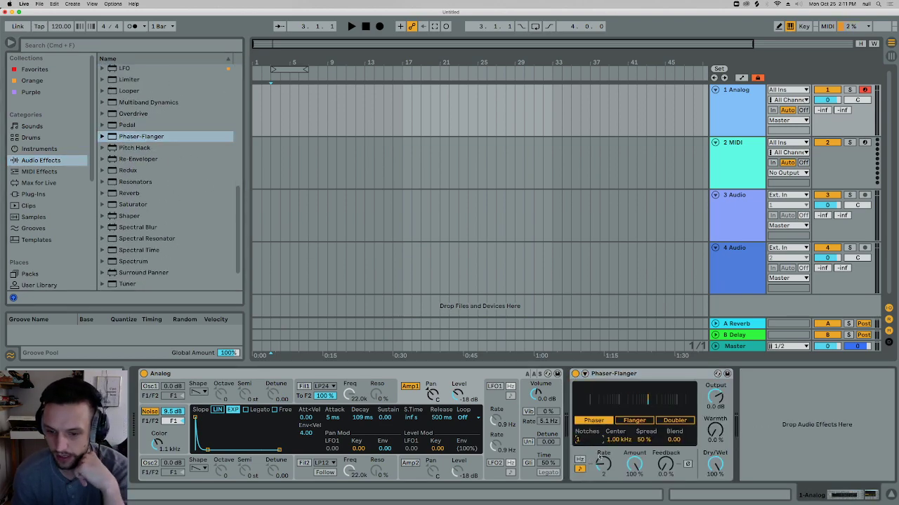
# Set the Phaser-Flanger's center to 476 Hz, feedback to 99% and modulation amount to 0%
pyautogui.moveTo(620, 440); pyautogui.dragTo(660, 388)
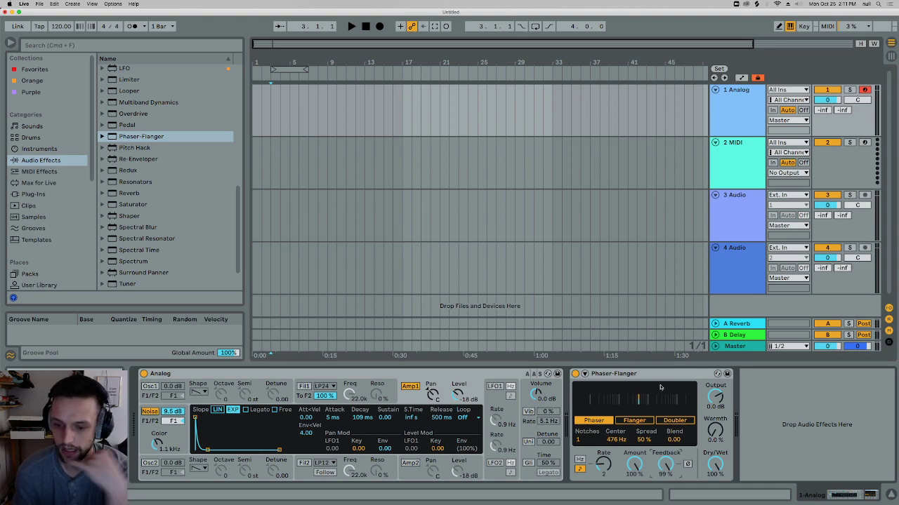
pyautogui.moveTo(634, 465); pyautogui.dragTo(640, 503)
pyautogui.moveTo(636, 464); pyautogui.dragTo(658, 491)
# Set the Phaser-Flanger to 2 notches and lower its center frequency to 113 Hz
pyautogui.moveTo(593, 441); pyautogui.dragTo(587, 433)
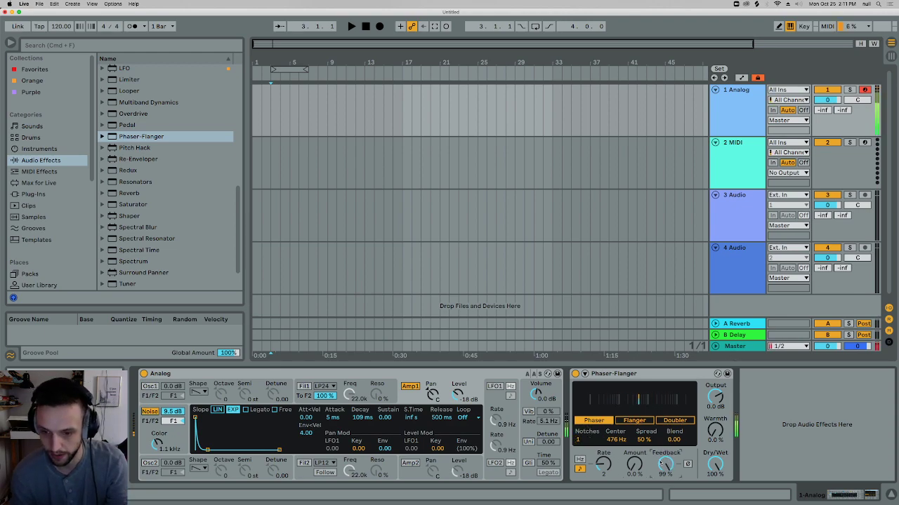
pyautogui.moveTo(619, 440); pyautogui.dragTo(622, 474)
pyautogui.moveTo(617, 442); pyautogui.dragTo(587, 469)
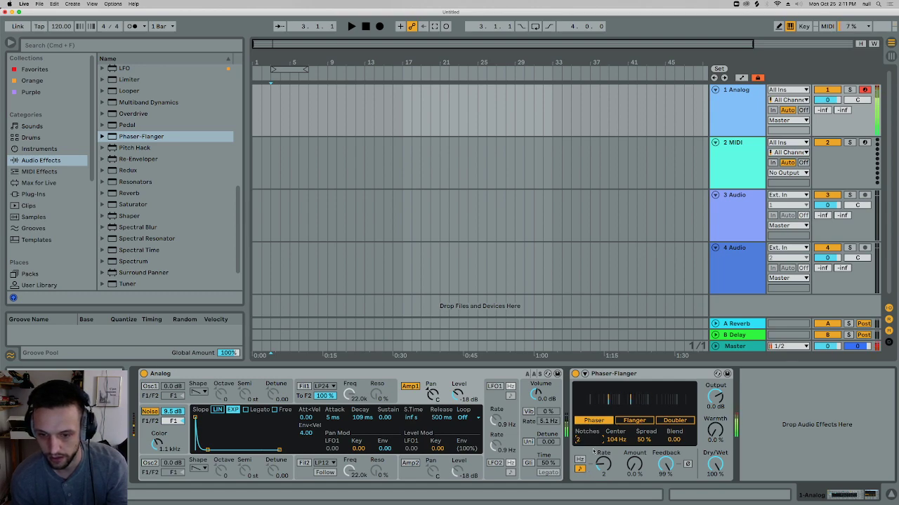
pyautogui.moveTo(614, 441); pyautogui.dragTo(619, 438)
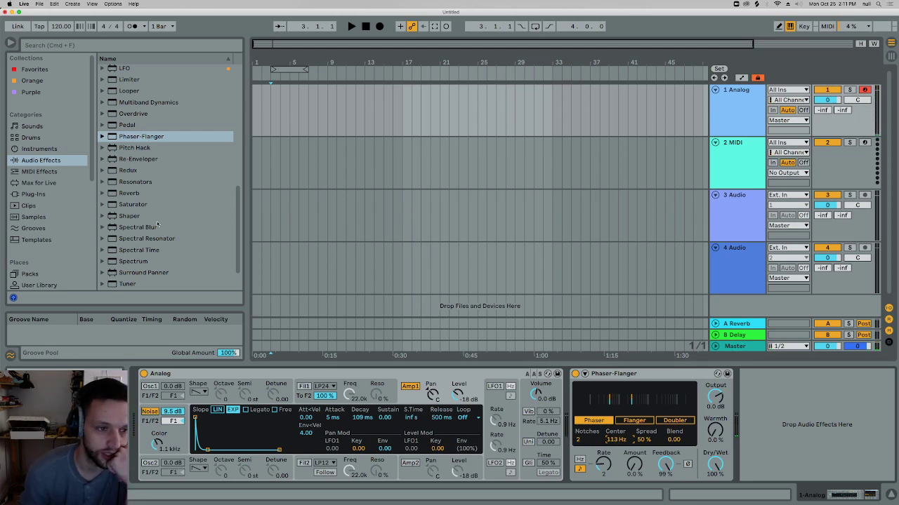
# Add a Utility with 35 dB gain after the Phaser-Flanger, and set the Phaser-Flanger's output to 6 dB
pyautogui.scroll(-3, 163, 220)
pyautogui.scroll(1, 165, 226)
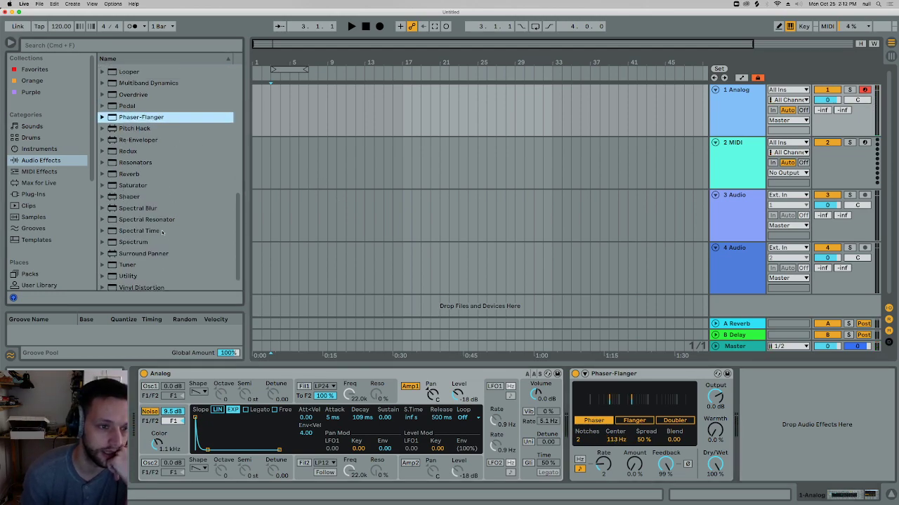
pyautogui.scroll(-1, 142, 237)
pyautogui.moveTo(128, 261); pyautogui.dragTo(740, 403)
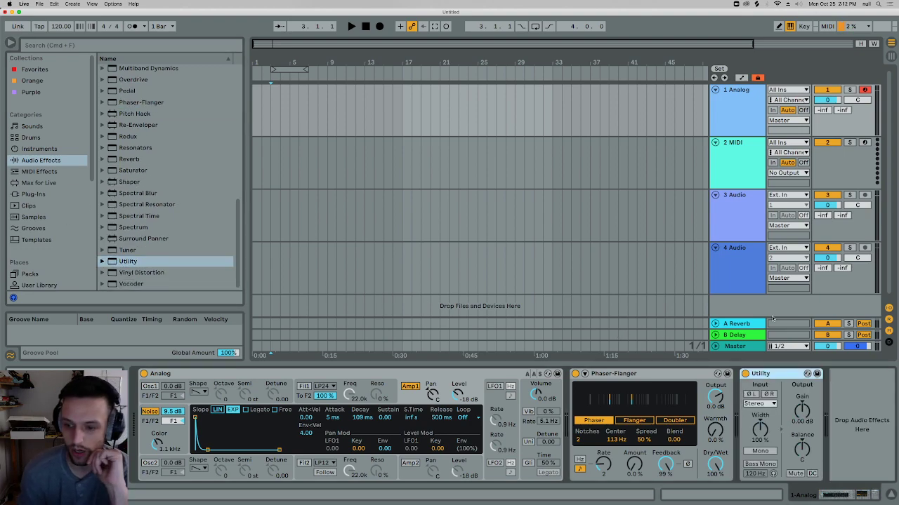
pyautogui.moveTo(802, 411); pyautogui.dragTo(803, 321)
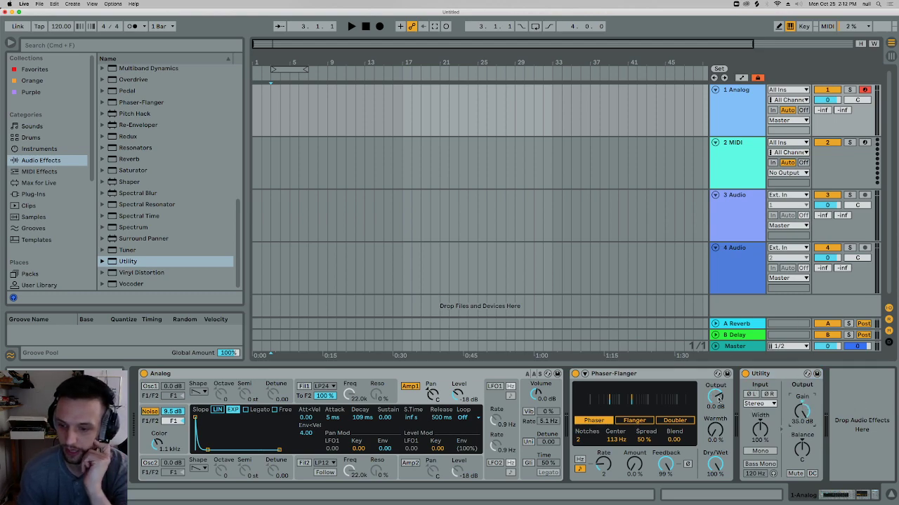
pyautogui.moveTo(716, 406); pyautogui.dragTo(725, 336)
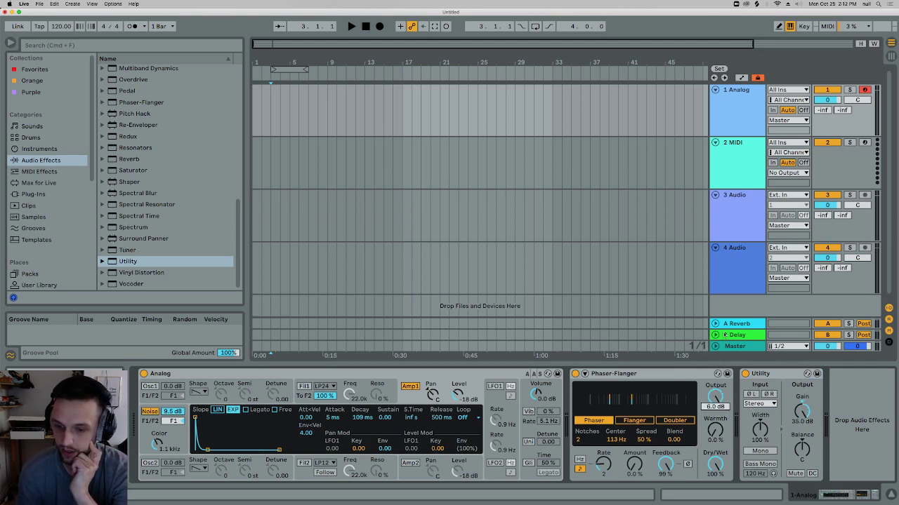
# Add a Limiter after the Utility and set the Phaser-Flanger's center to 70 Hz and spread to 77%
pyautogui.click(146, 266)
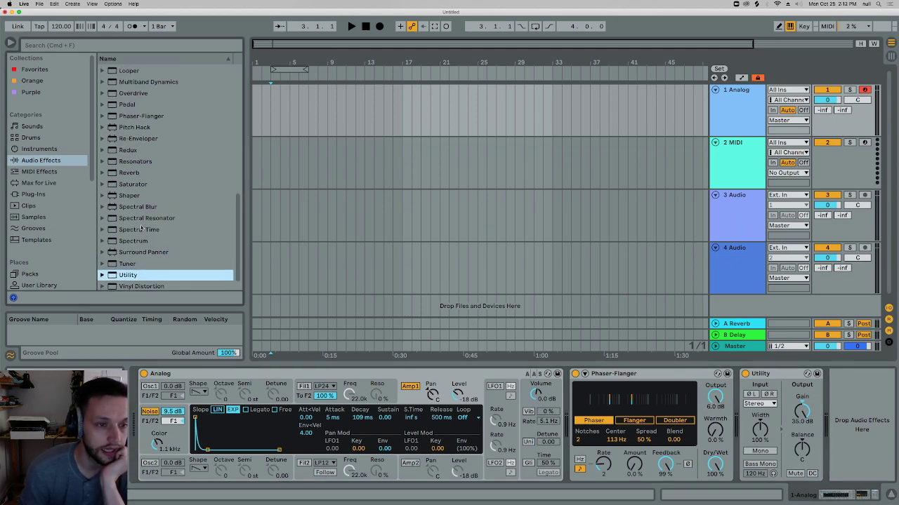
pyautogui.rightClick(155, 250)
pyautogui.click(151, 234)
pyautogui.scroll(5, 151, 235)
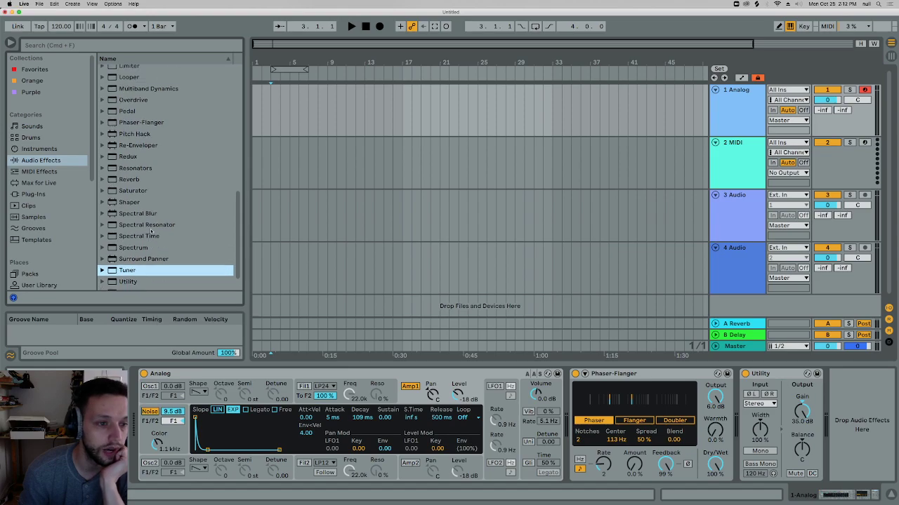
pyautogui.scroll(-10, 150, 235)
pyautogui.click(153, 248)
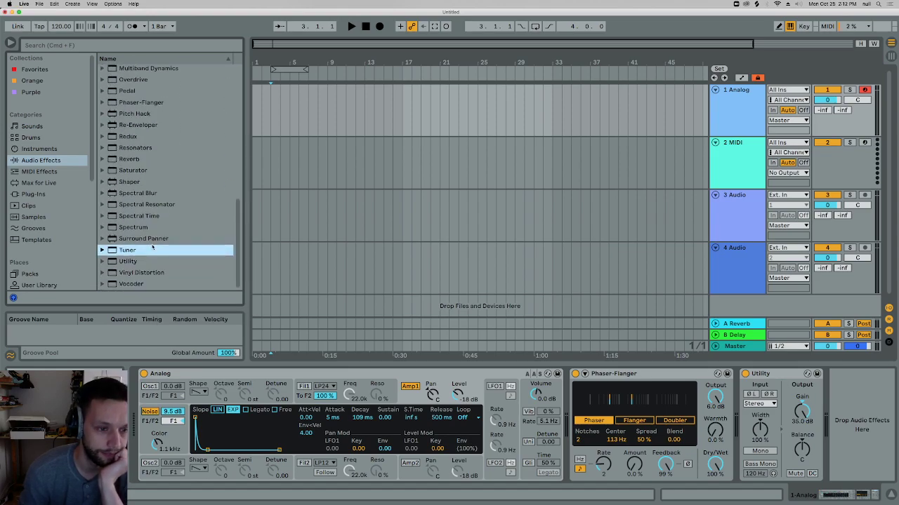
pyautogui.scroll(3, 148, 181)
pyautogui.moveTo(129, 103); pyautogui.dragTo(829, 432)
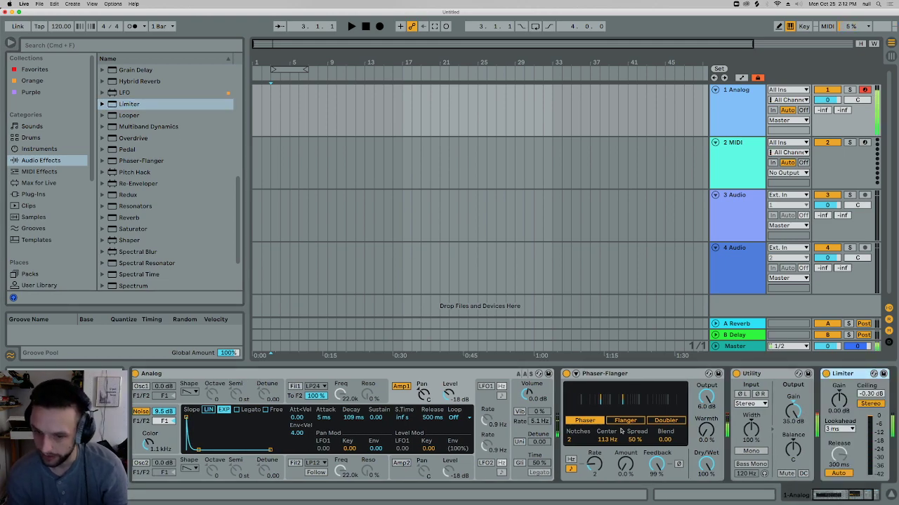
pyautogui.moveTo(607, 441); pyautogui.dragTo(634, 461)
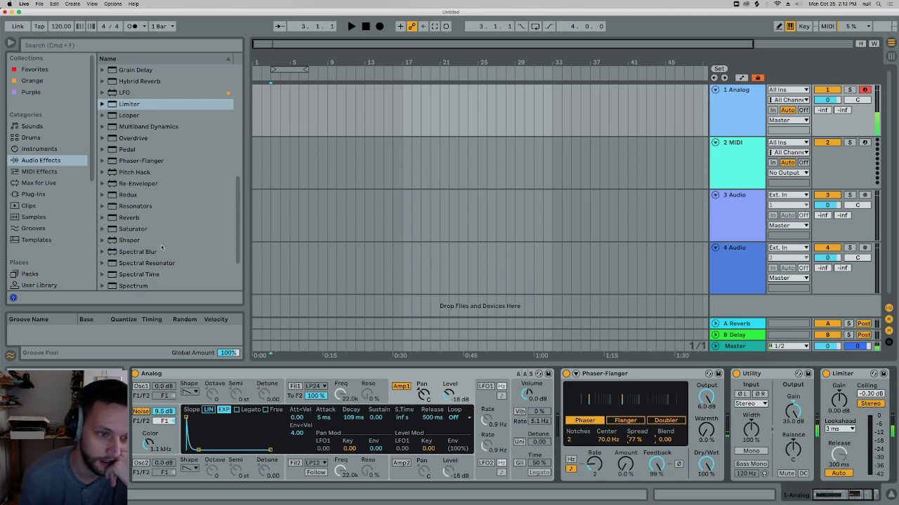
# Add an Overdrive at the chain's end with 100% drive, filter at 395 Hz, bandwidth 9.00 and dry/wet at 100%
pyautogui.scroll(3, 162, 242)
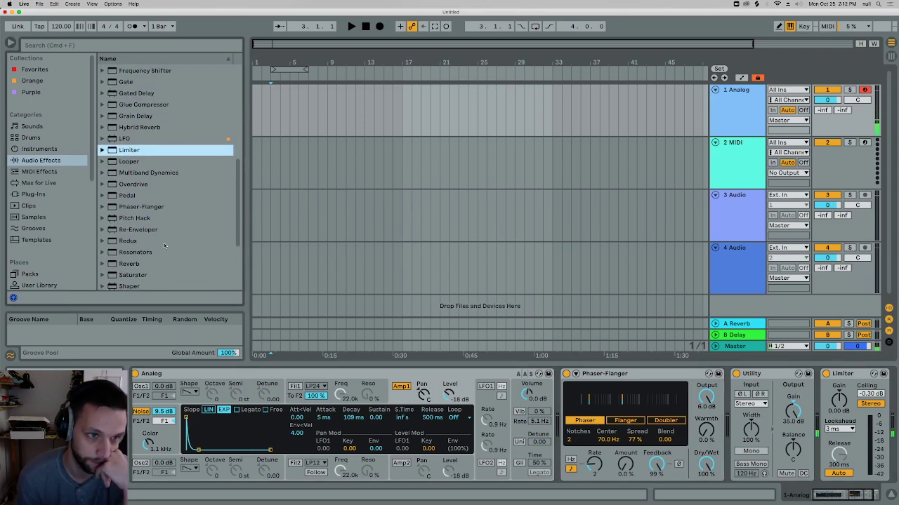
pyautogui.click(133, 185)
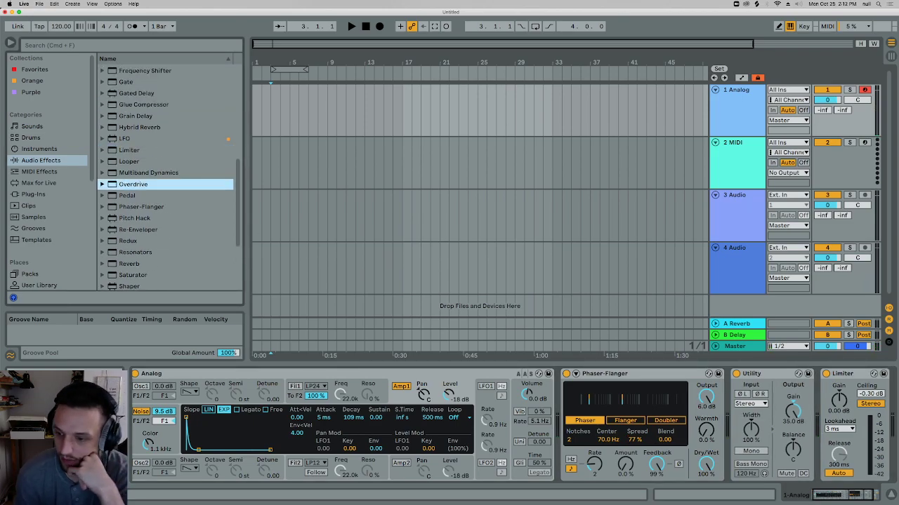
pyautogui.doubleClick(133, 185)
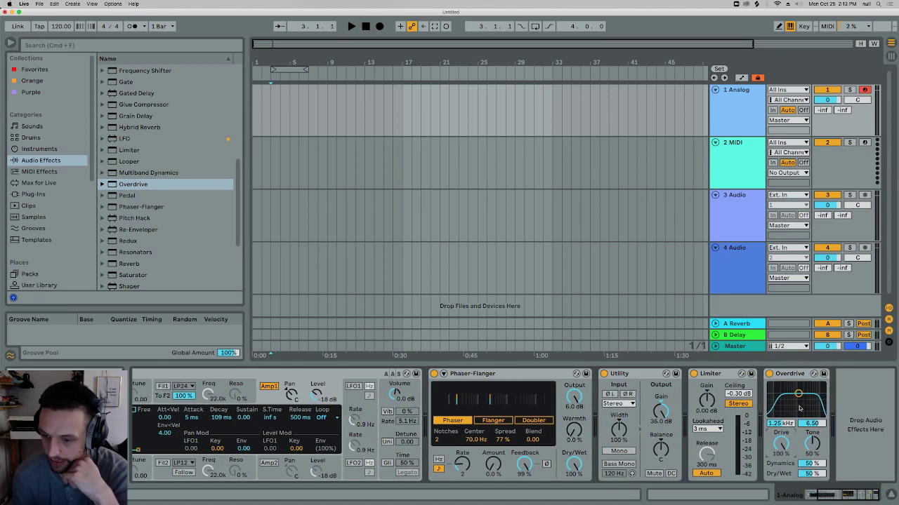
pyautogui.moveTo(788, 397); pyautogui.dragTo(777, 389)
pyautogui.moveTo(812, 475); pyautogui.dragTo(827, 411)
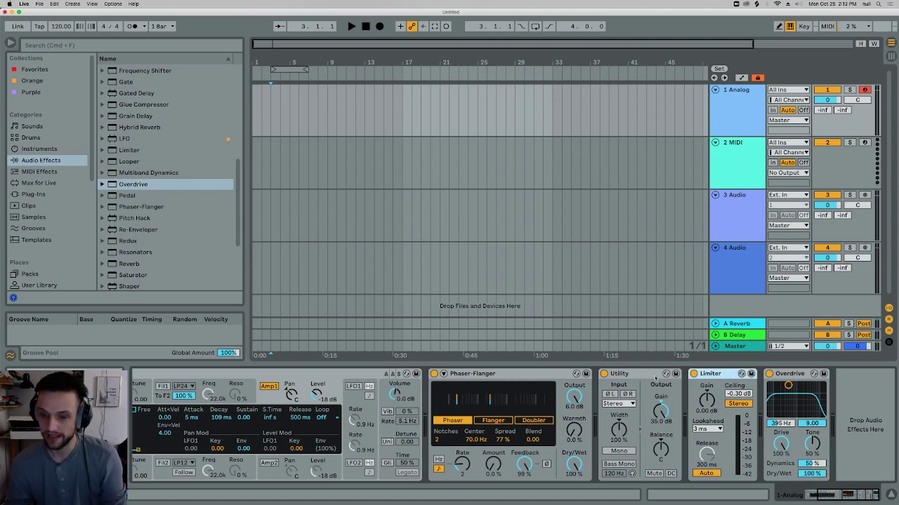
# Paste copies of the Utility and Limiter after the Overdrive
pyautogui.click(864, 408)
pyautogui.press('super+v')
pyautogui.click(855, 496)
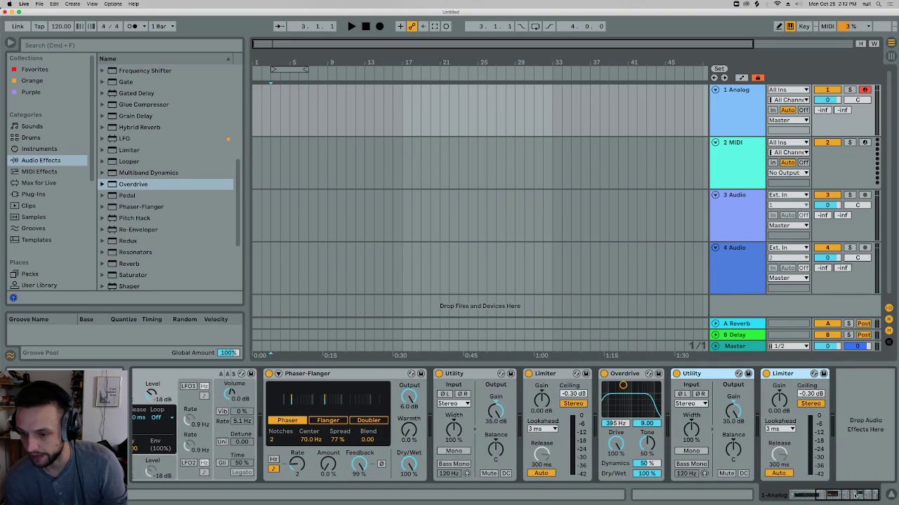
# Add the Multiband Dynamics OTT preset at the end of the device chain
pyautogui.doubleClick(148, 173)
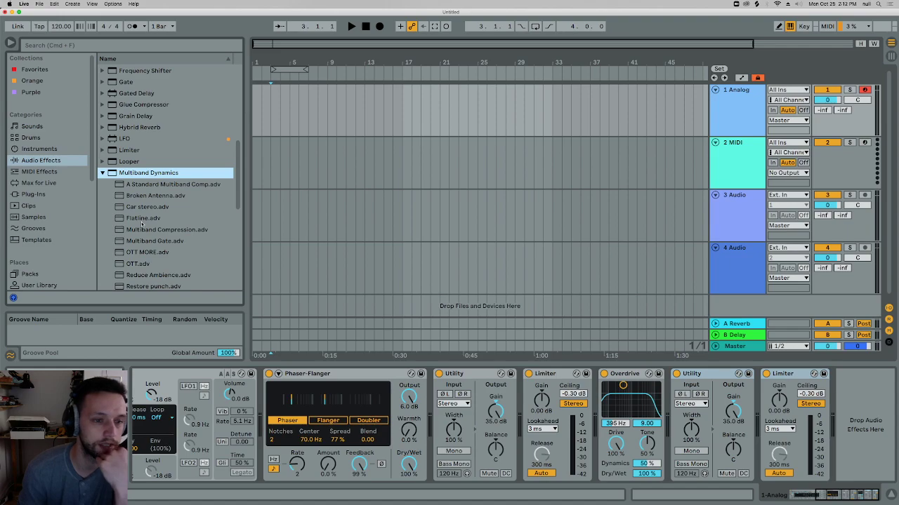
pyautogui.scroll(-2, 133, 239)
pyautogui.doubleClick(135, 232)
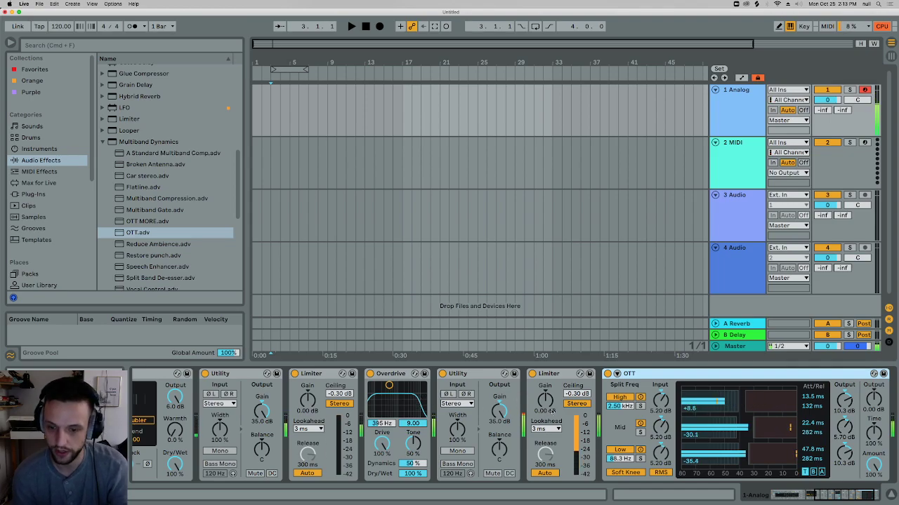
pyautogui.moveTo(839, 493); pyautogui.dragTo(844, 493)
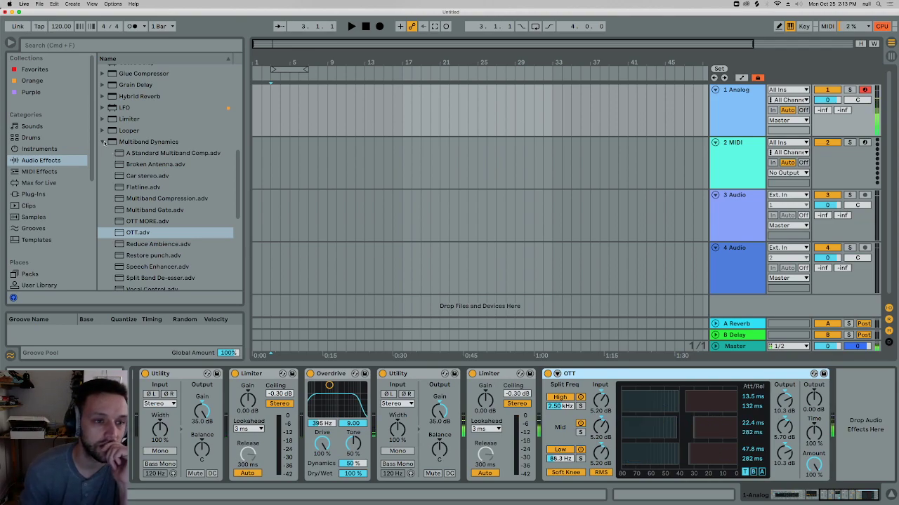
# Add the Corpus audio effect after OTT
pyautogui.press('Left')
pyautogui.scroll(3, 153, 207)
pyautogui.scroll(-6, 153, 207)
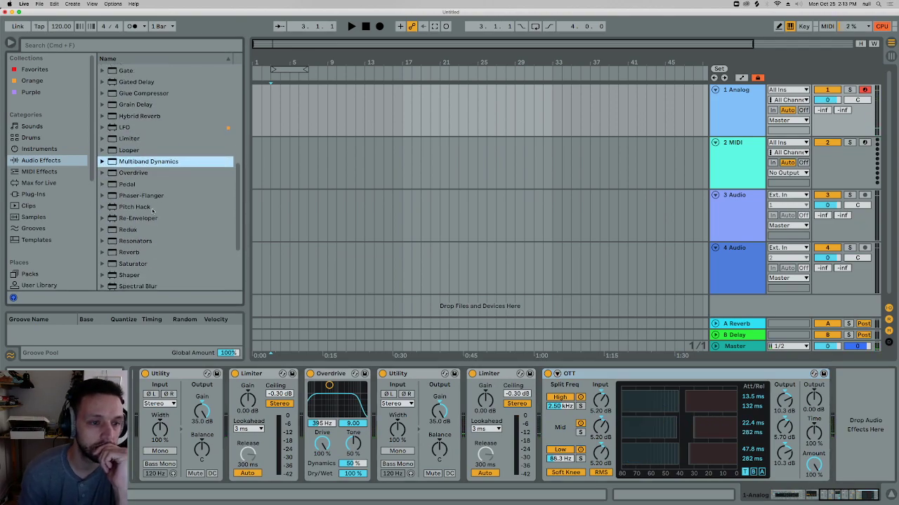
pyautogui.scroll(14, 150, 232)
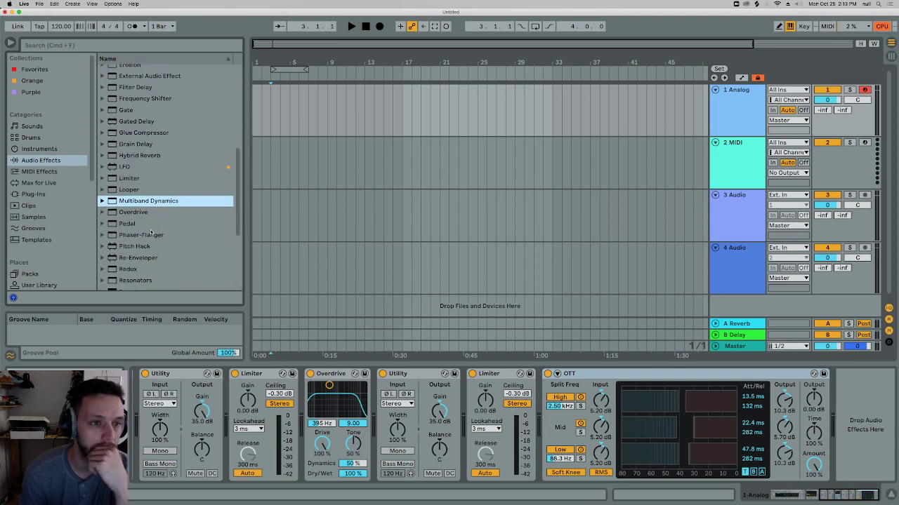
pyautogui.click(130, 182)
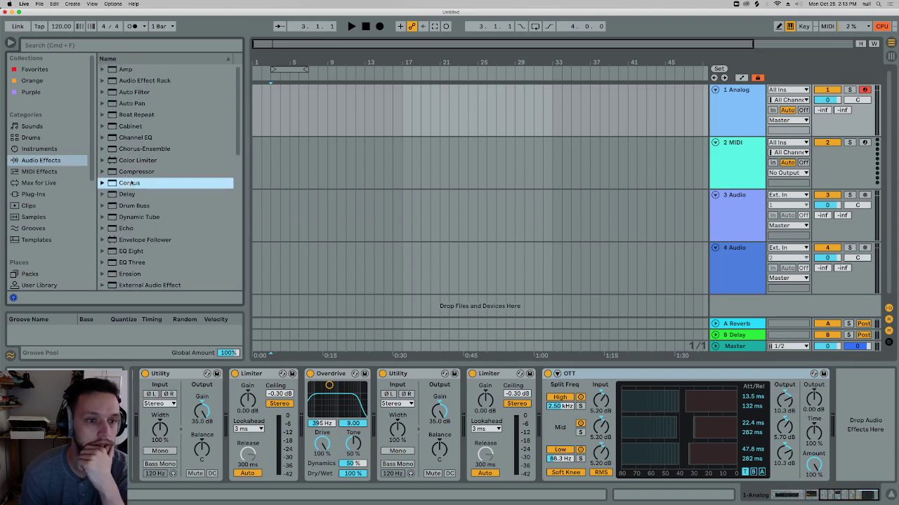
pyautogui.moveTo(668, 346); pyautogui.dragTo(808, 428)
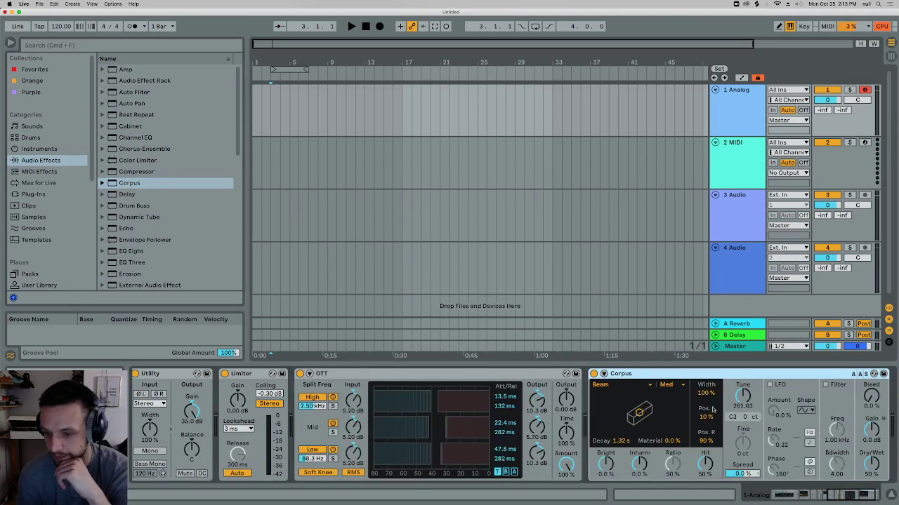
# Change the Corpus resonator to Membrane and tune it down to 27.73 Hz
pyautogui.click(631, 390)
pyautogui.click(634, 421)
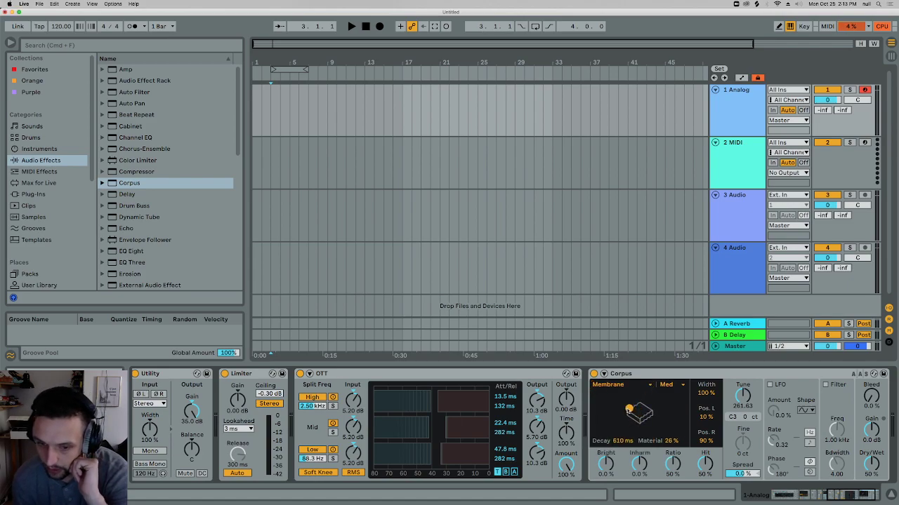
pyautogui.moveTo(742, 398); pyautogui.dragTo(751, 425)
# Set both Corpus listening positions to 0%, decay to 205 ms and material to 11%
pyautogui.moveTo(706, 441); pyautogui.dragTo(707, 504)
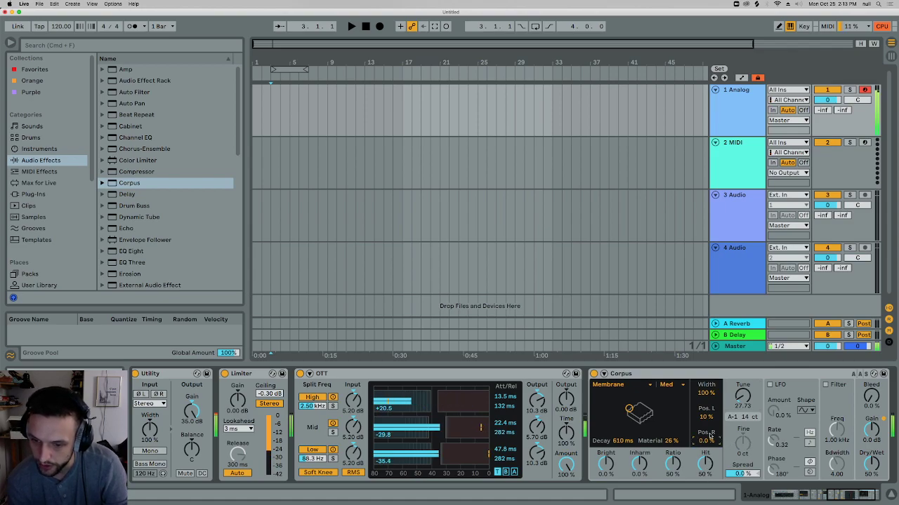
pyautogui.moveTo(707, 417); pyautogui.dragTo(707, 434)
pyautogui.moveTo(629, 409); pyautogui.dragTo(614, 411)
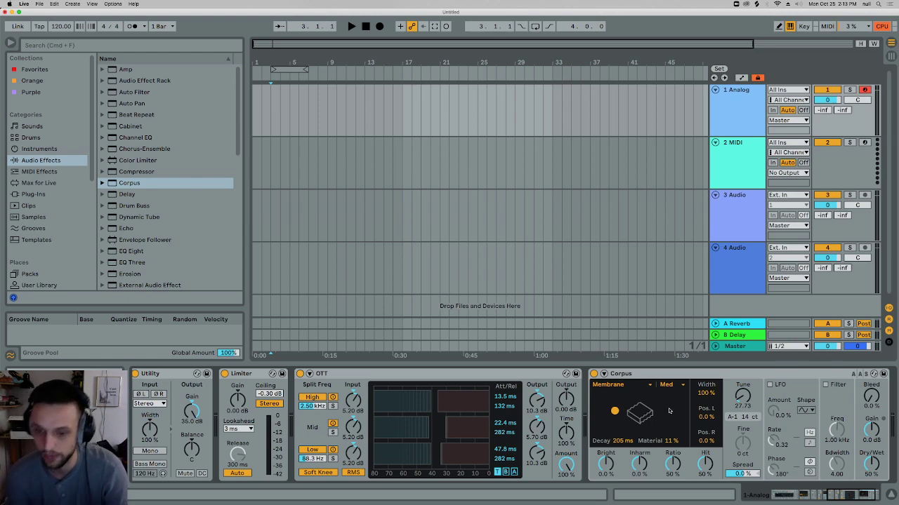
# Set the Corpus quality to Low, its decay to 424 ms and its material to 0%
pyautogui.click(666, 386)
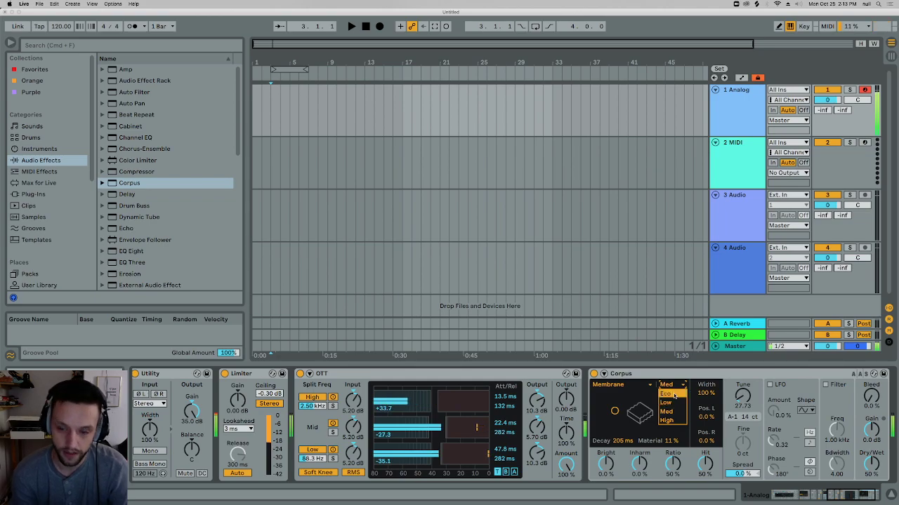
pyautogui.click(673, 396)
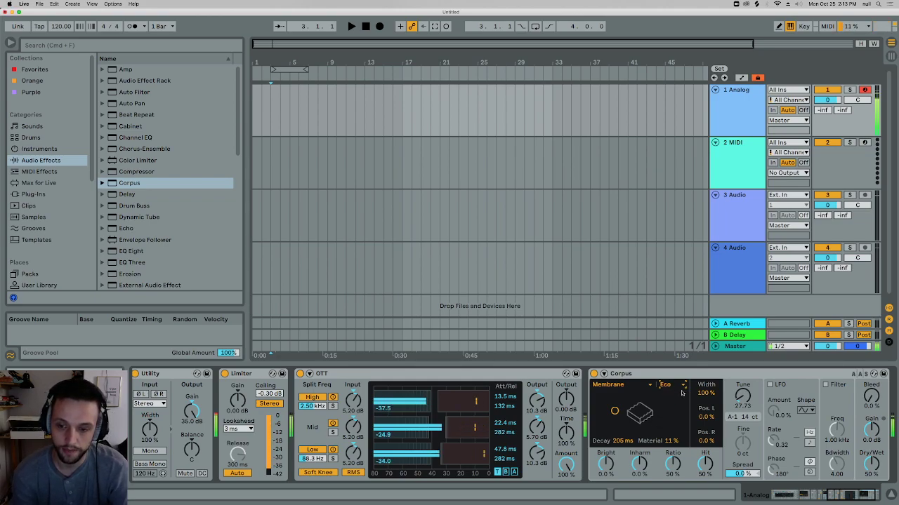
pyautogui.moveTo(614, 410); pyautogui.dragTo(624, 412)
pyautogui.click(667, 386)
pyautogui.click(665, 402)
# Tune Corpus to 36.11 Hz and reduce its stereo width to 0%
pyautogui.moveTo(743, 398); pyautogui.dragTo(743, 410)
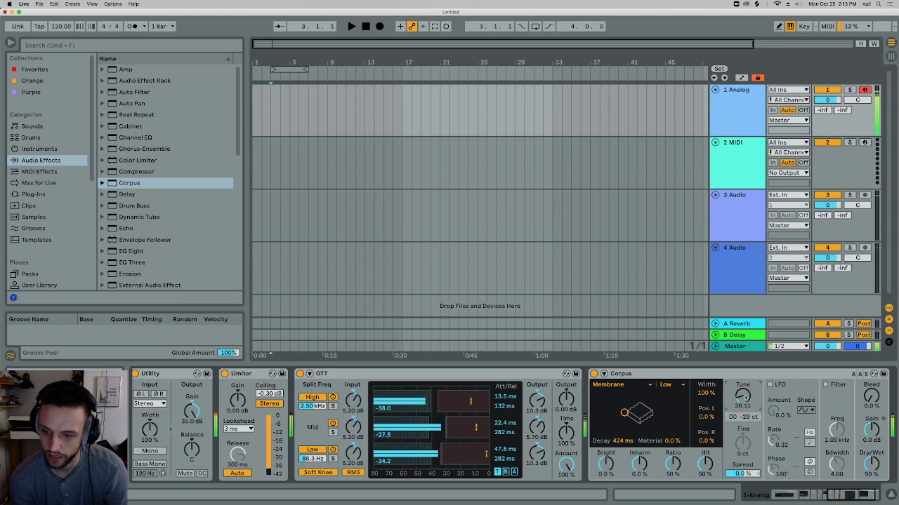
pyautogui.hscroll(-3, 693, 399)
pyautogui.hscroll(5, 692, 399)
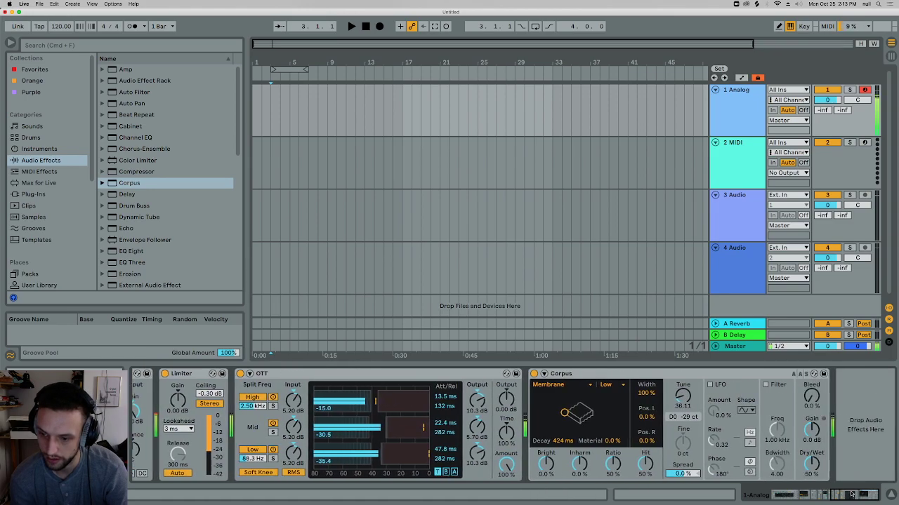
pyautogui.moveTo(645, 394); pyautogui.dragTo(647, 499)
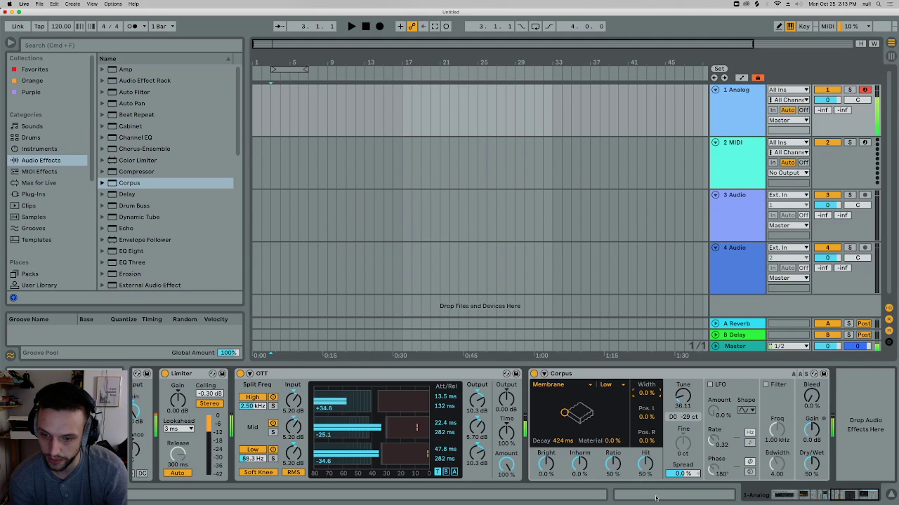
# Set the Phaser-Flanger to 3 notches with a center frequency of 129 Hz
pyautogui.click(855, 497)
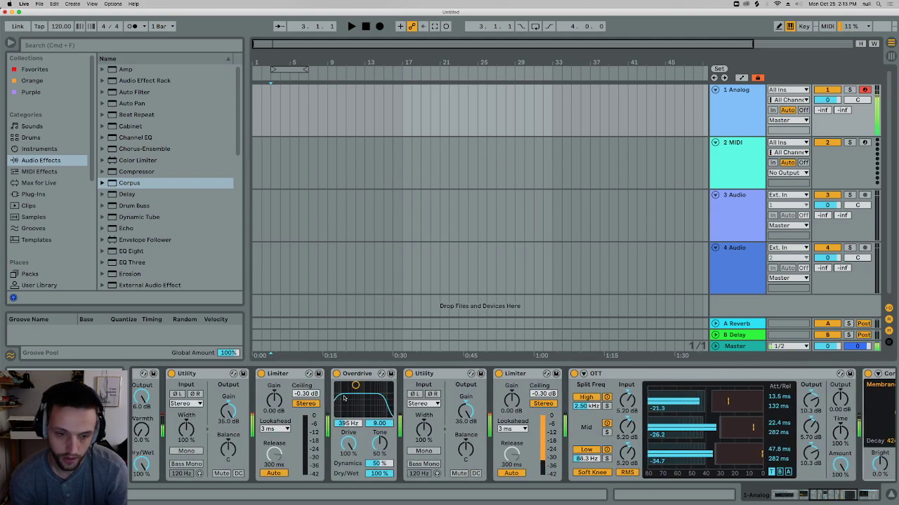
pyautogui.hscroll(-8, 328, 434)
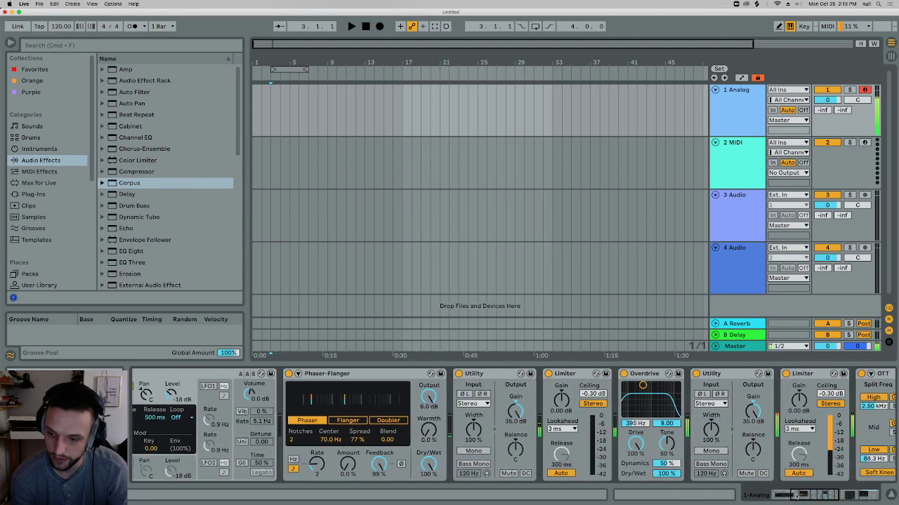
pyautogui.moveTo(333, 441)
pyautogui.mouseDown()
pyautogui.moveTo(333, 418)
pyautogui.moveTo(333, 458)
pyautogui.moveTo(331, 436)
pyautogui.mouseUp()
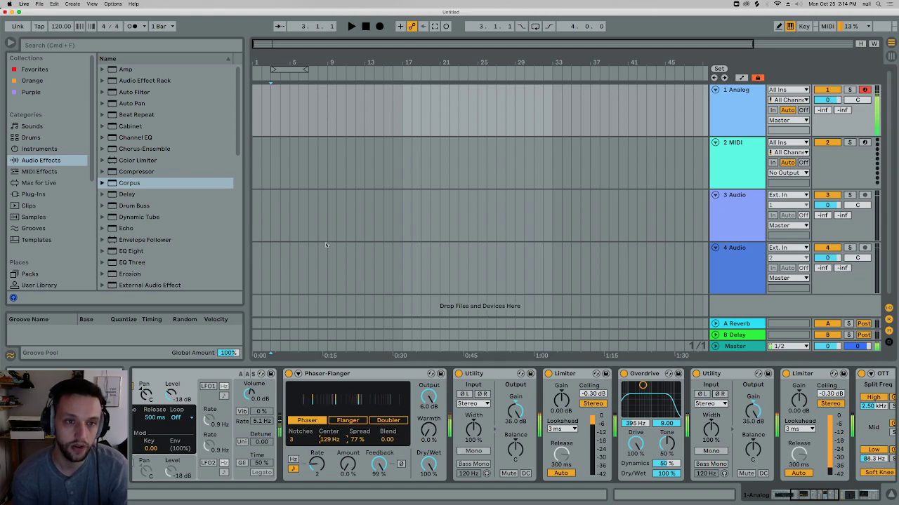
# Automate the Phaser-Flanger center frequency with a short curved drop to 70 Hz at the start of the Analog track
pyautogui.press('a')
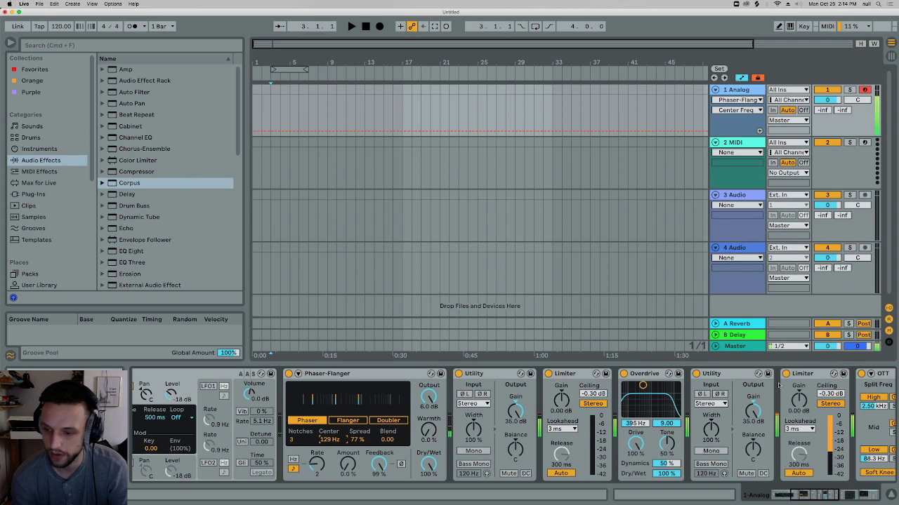
pyautogui.moveTo(832, 496); pyautogui.dragTo(805, 497)
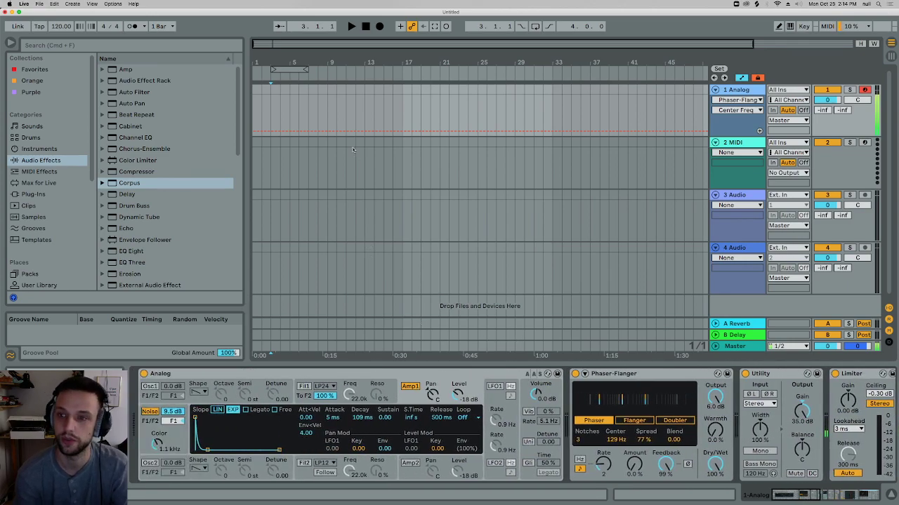
pyautogui.moveTo(257, 61); pyautogui.dragTo(318, 239)
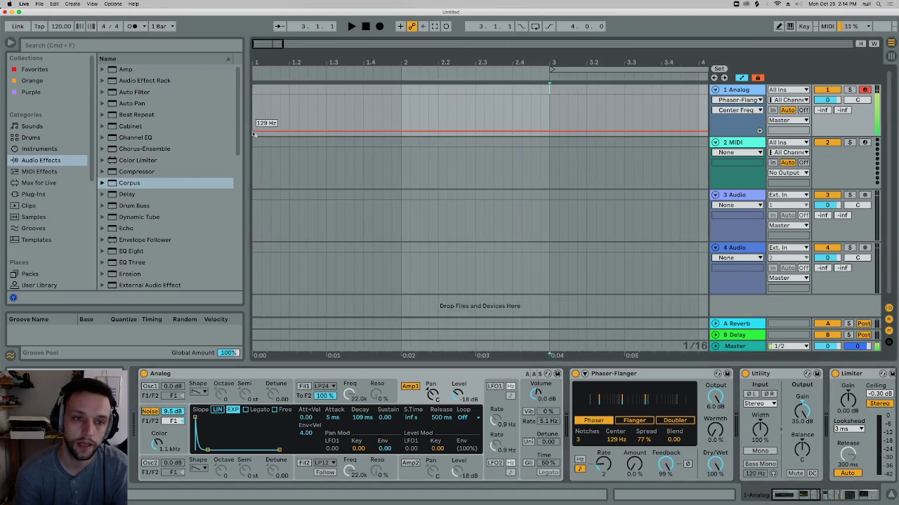
pyautogui.moveTo(254, 133); pyautogui.dragTo(270, 138)
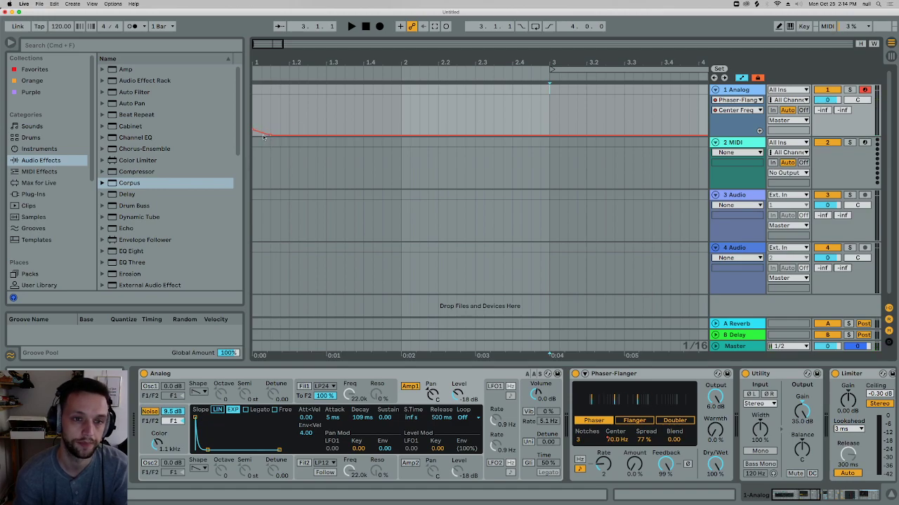
# Create a two-beat MIDI clip at the start of the Analog track and draw a 1/16 C3 note on its first beat
pyautogui.moveTo(256, 98)
pyautogui.mouseDown()
pyautogui.moveTo(339, 98)
pyautogui.moveTo(329, 89)
pyautogui.mouseUp()
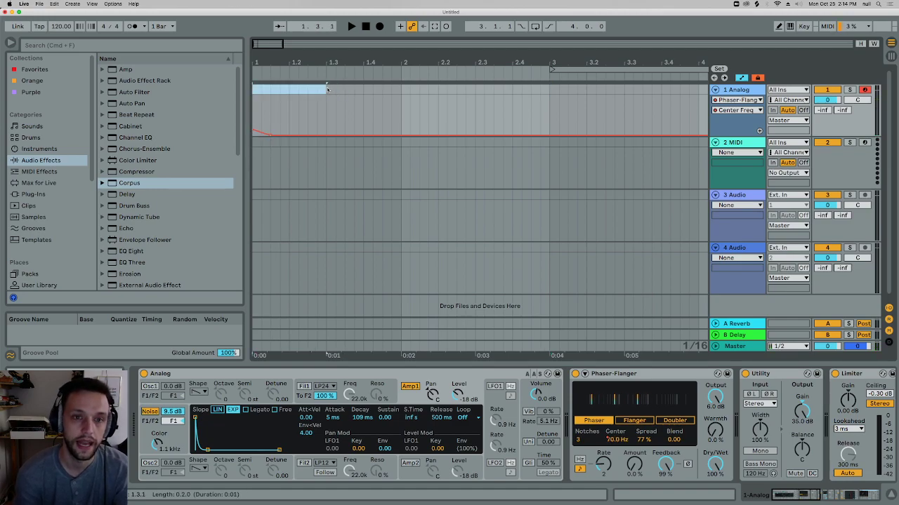
pyautogui.press('shift+super+m')
pyautogui.click(362, 115)
pyautogui.press('b')
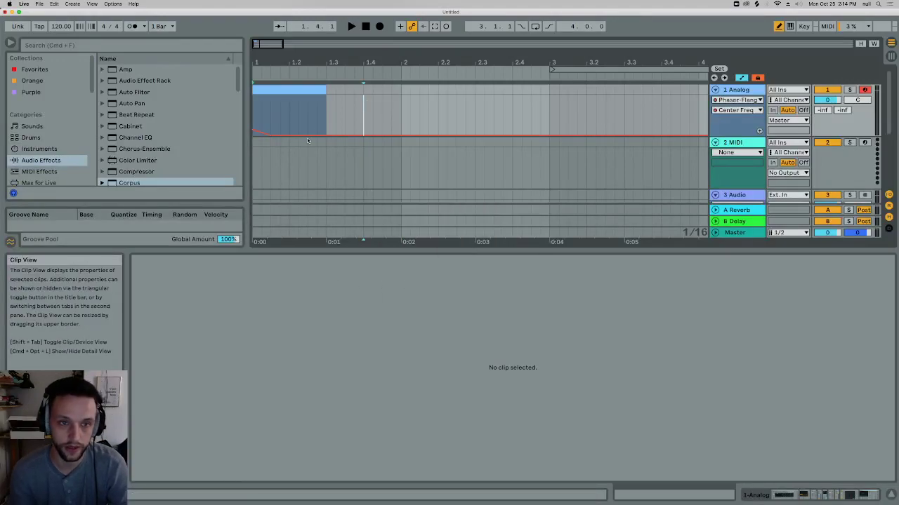
pyautogui.press('super+shift+m')
pyautogui.scroll(-1, 416, 419)
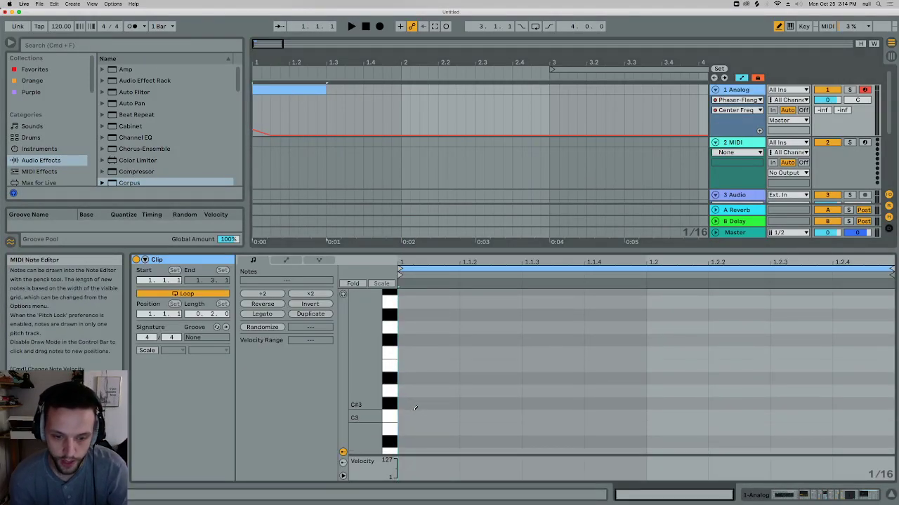
pyautogui.click(416, 419)
# Audition the clip and reshape the center frequency automation to start higher and settle at 89.9 Hz
pyautogui.press('space')
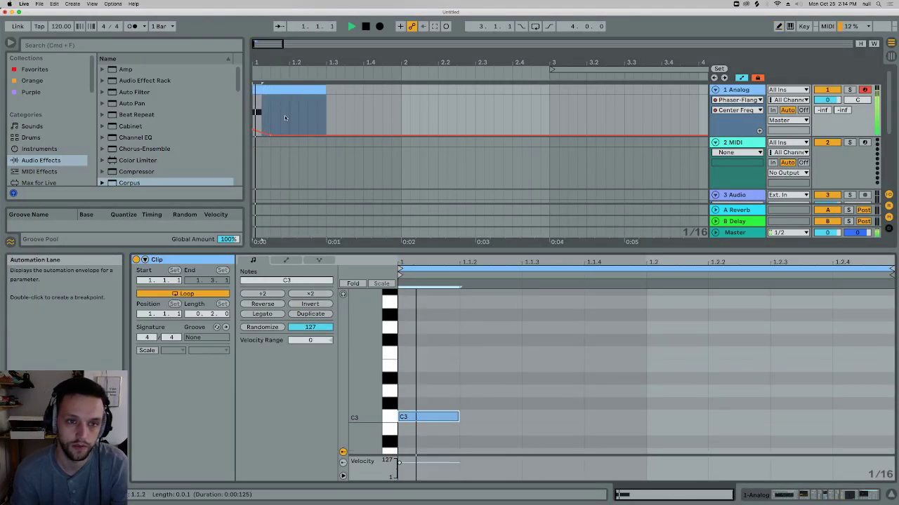
pyautogui.press('space')
pyautogui.moveTo(265, 63); pyautogui.dragTo(295, 102)
pyautogui.press('space')
pyautogui.press('space')
pyautogui.press('space')
pyautogui.press('space')
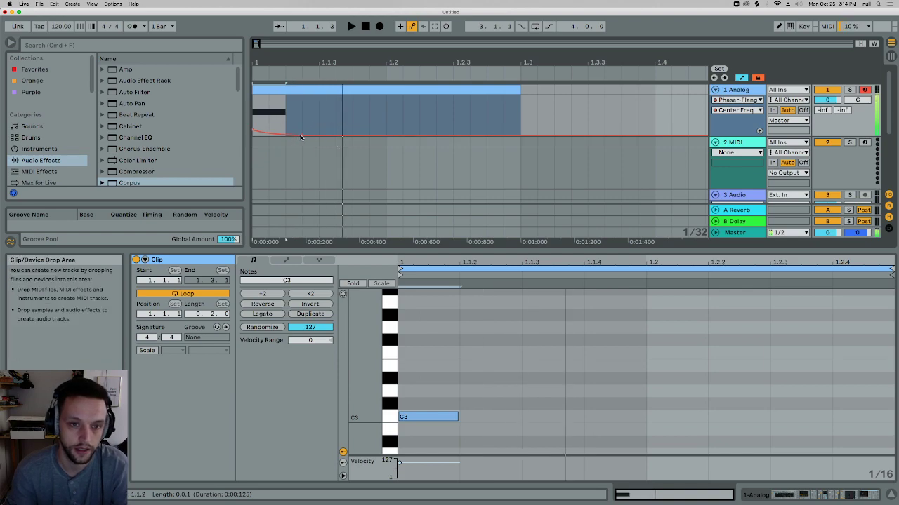
pyautogui.moveTo(303, 136); pyautogui.dragTo(253, 124)
pyautogui.press('space')
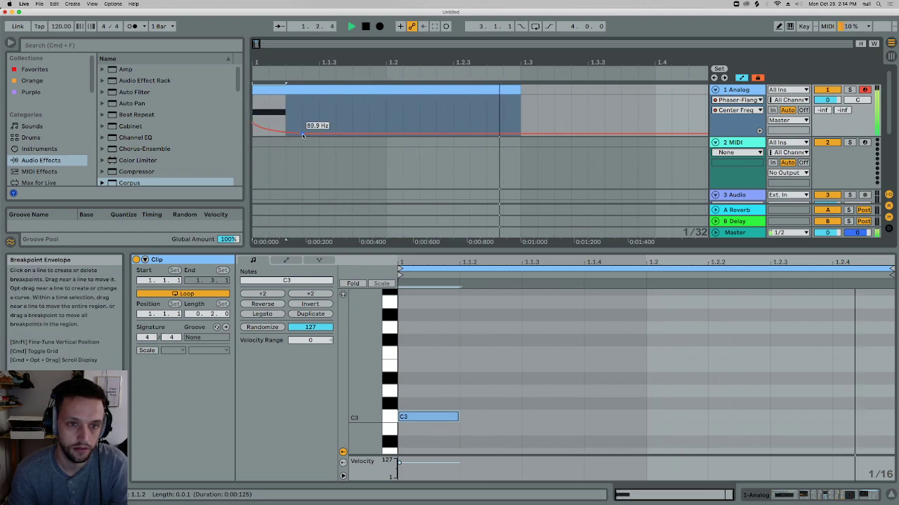
pyautogui.press('space')
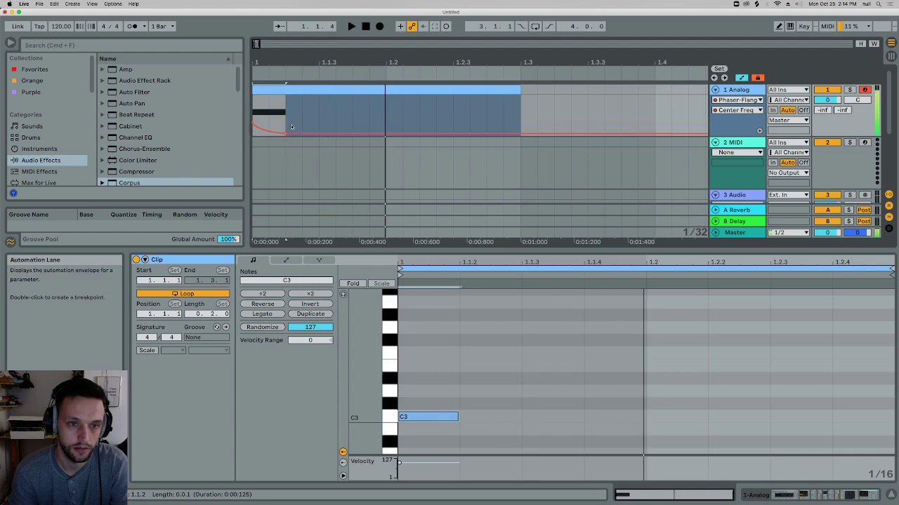
# Shorten the center frequency drop so it ends about halfway through the C3 note, and replay the clip from its start
pyautogui.click(291, 127)
pyautogui.moveTo(286, 133); pyautogui.dragTo(269, 133)
pyautogui.press('space')
pyautogui.press('space')
pyautogui.press('space')
pyautogui.press('space')
pyautogui.click(255, 109)
pyautogui.press('space')
pyautogui.press('space')
pyautogui.press('space')
pyautogui.press('space')
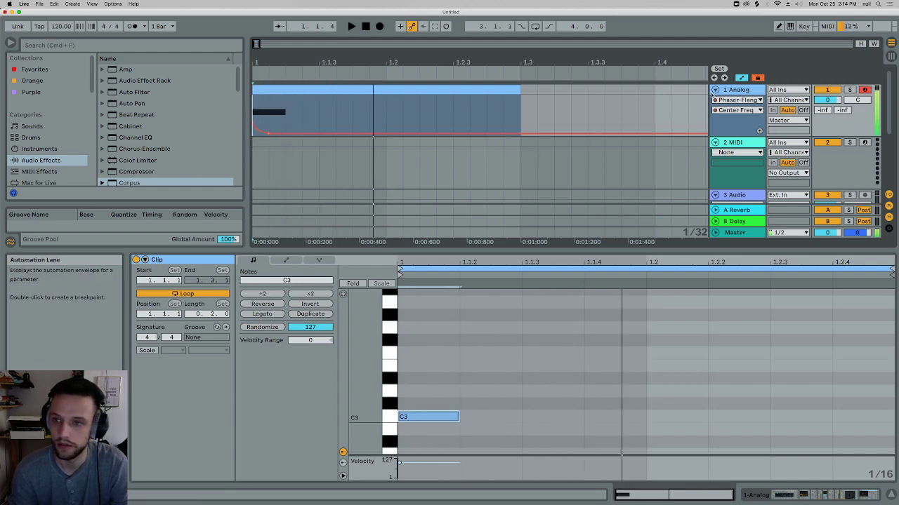
# Show the Analog track's devices and switch the Phaser-Flanger off and back on to compare the sound
pyautogui.click(734, 90)
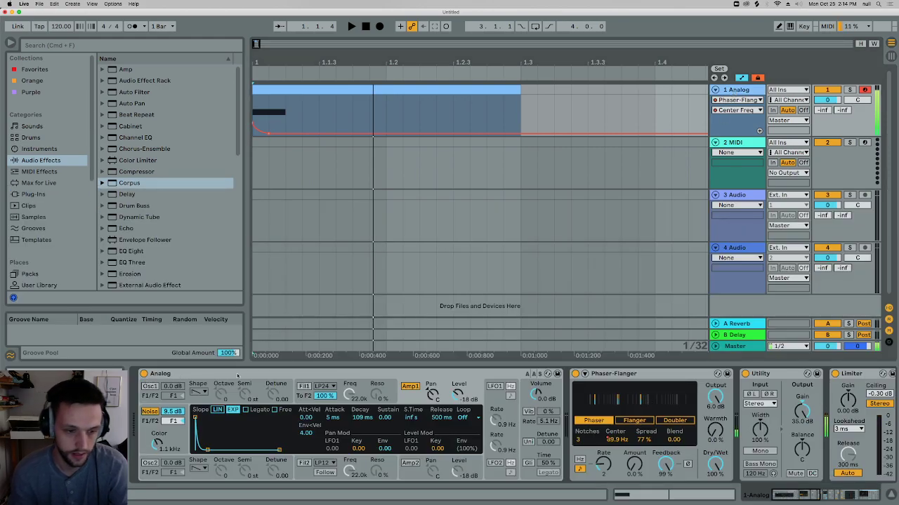
pyautogui.click(575, 373)
pyautogui.click(575, 373)
# Add the Auto Filter effect after Corpus at the end of the device chain
pyautogui.moveTo(806, 494); pyautogui.dragTo(872, 495)
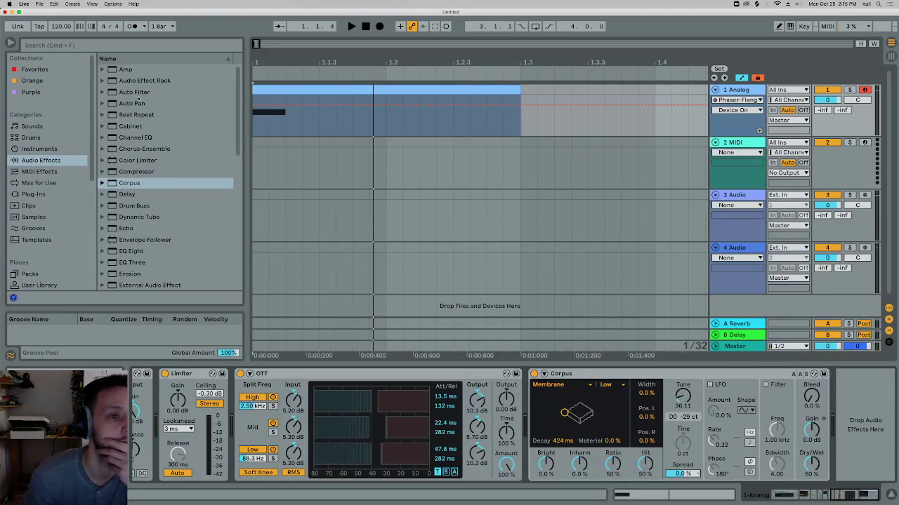
pyautogui.click(123, 94)
pyautogui.press('Return')
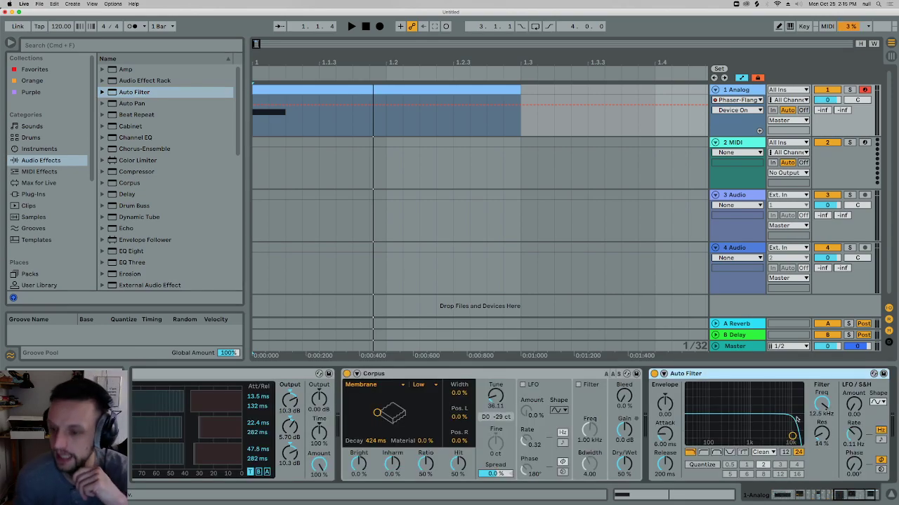
# Set the Auto Filter low-pass cutoff to 5.16 kHz and its resonance to 125%
pyautogui.moveTo(792, 436); pyautogui.dragTo(779, 376)
pyautogui.click(822, 425)
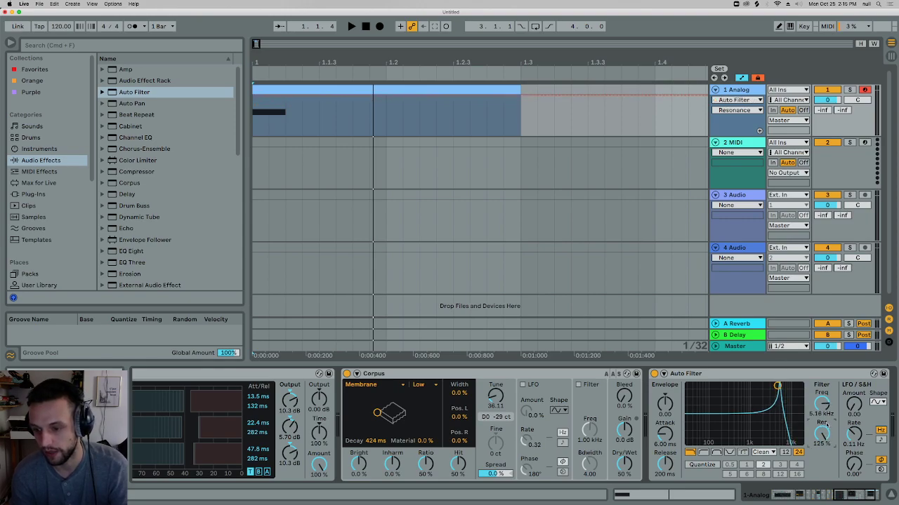
pyautogui.moveTo(823, 436); pyautogui.dragTo(826, 414)
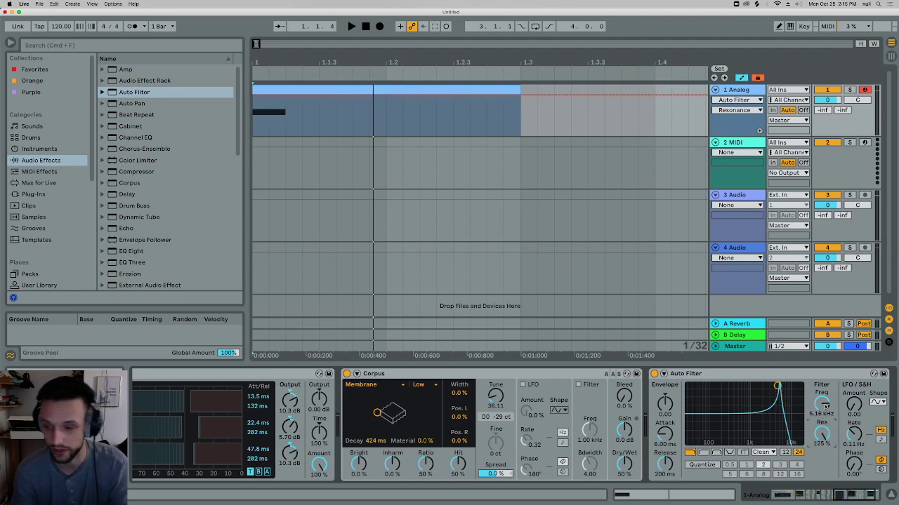
# Automate the Auto Filter frequency with a curved drop to 26 Hz over the clip's opening, and play it back
pyautogui.moveTo(286, 104); pyautogui.dragTo(287, 151)
pyautogui.press('space')
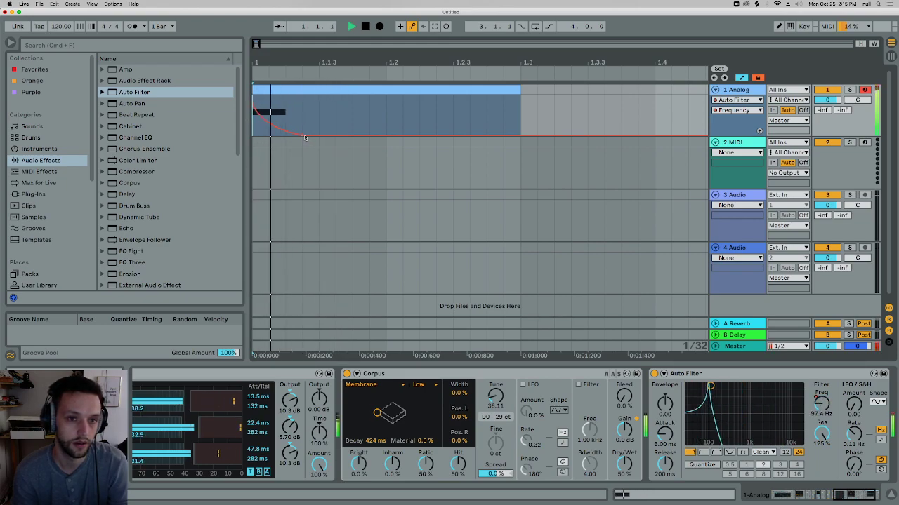
pyautogui.press('space')
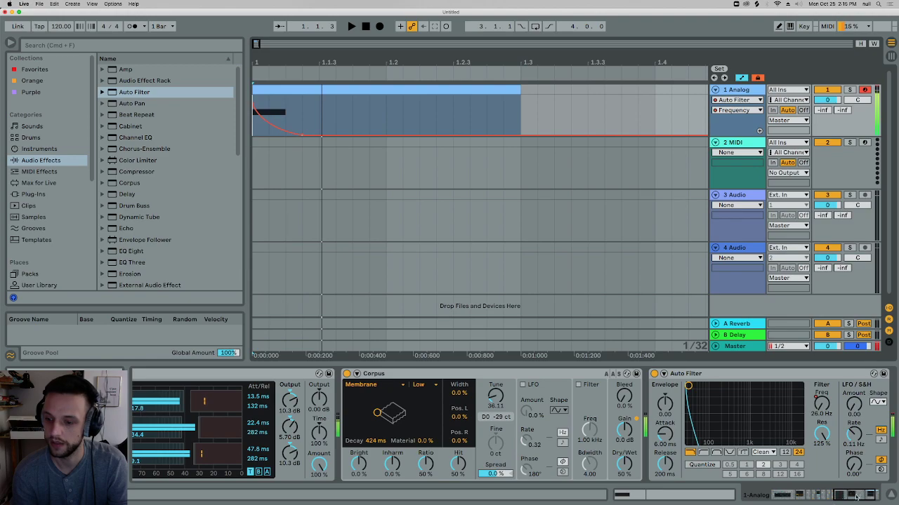
# Insert an Envelope Follower between Analog and the Phaser-Flanger
pyautogui.click(868, 496)
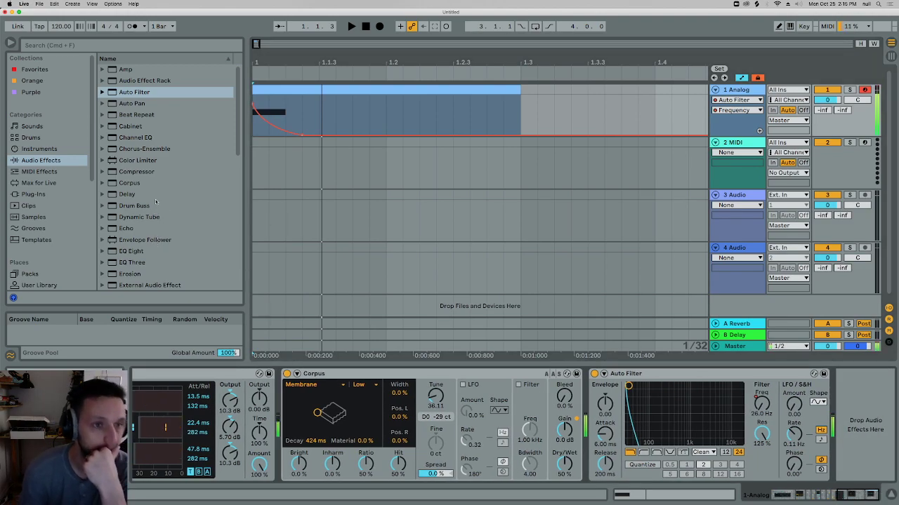
pyautogui.click(153, 239)
pyautogui.hscroll(-5, 150, 414)
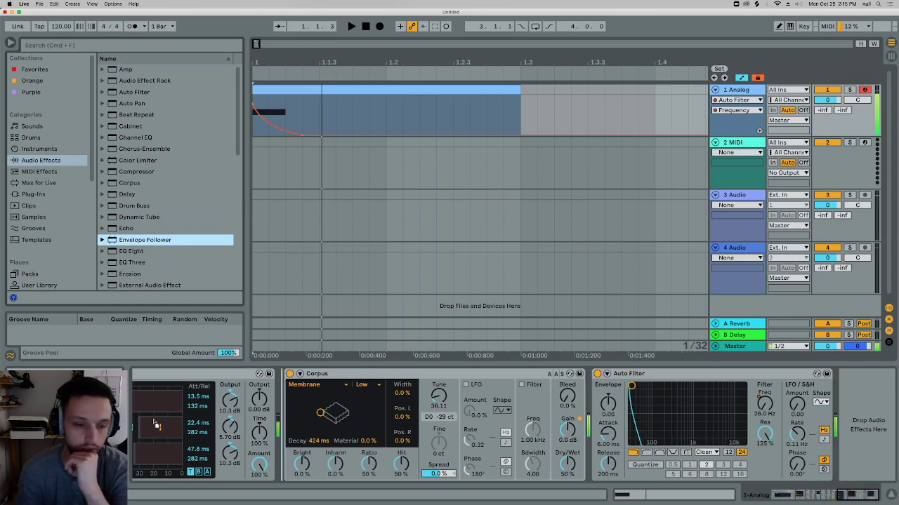
pyautogui.hscroll(-10, 146, 422)
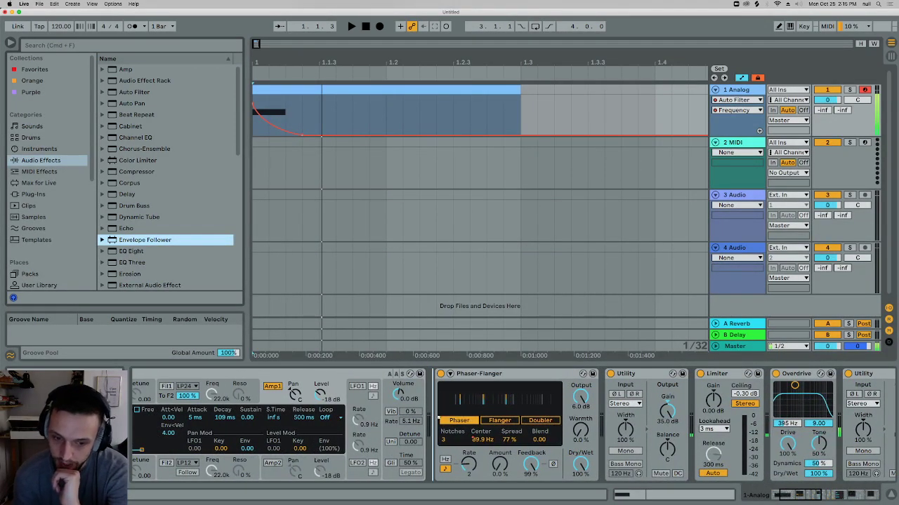
pyautogui.moveTo(437, 416); pyautogui.dragTo(438, 419)
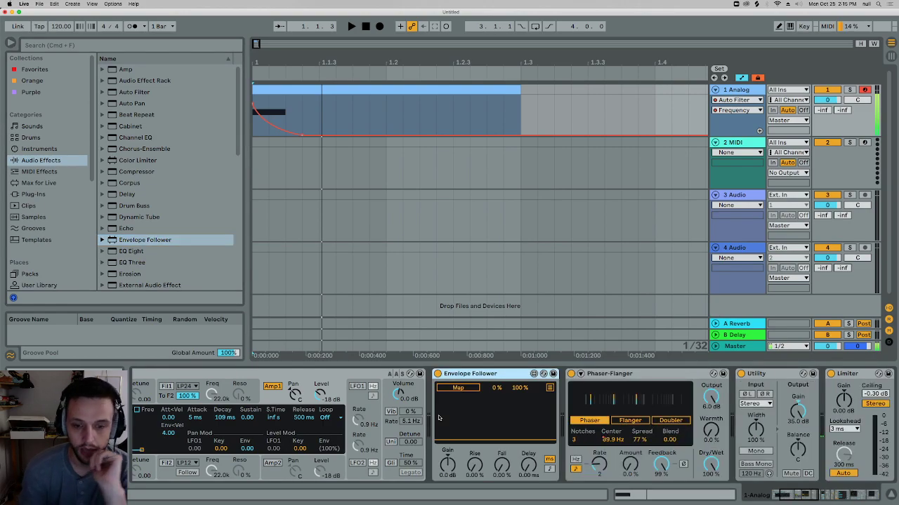
# Add a Compressor after Auto Filter at the end of the device chain
pyautogui.click(211, 243)
pyautogui.scroll(-5, 175, 253)
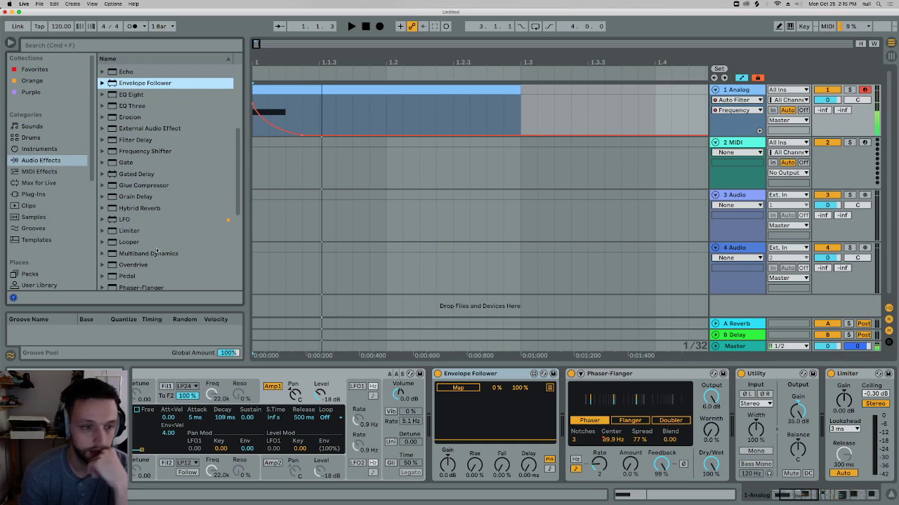
pyautogui.scroll(-4, 155, 244)
pyautogui.scroll(-4, 154, 263)
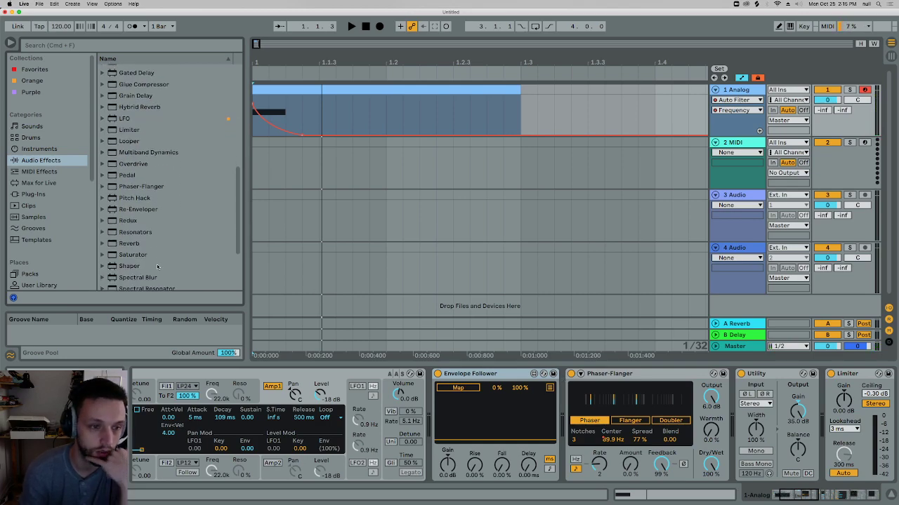
pyautogui.scroll(-1, 150, 267)
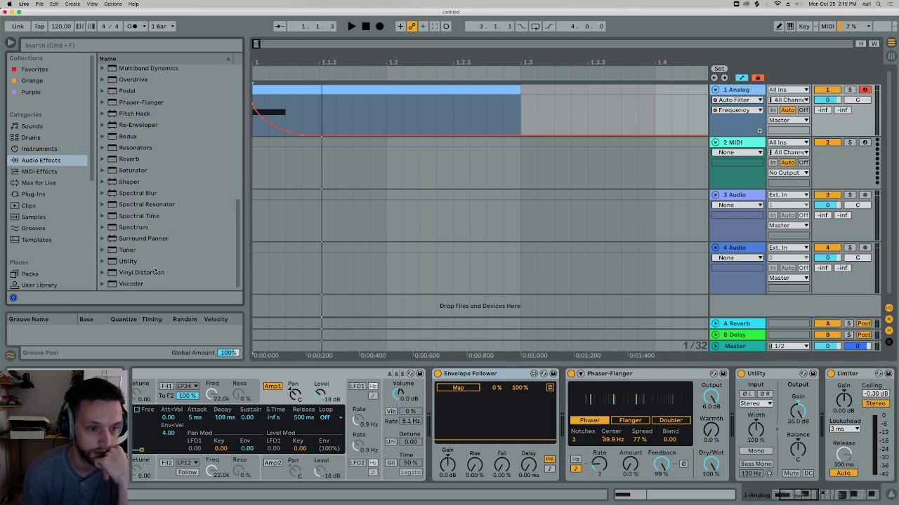
pyautogui.click(126, 262)
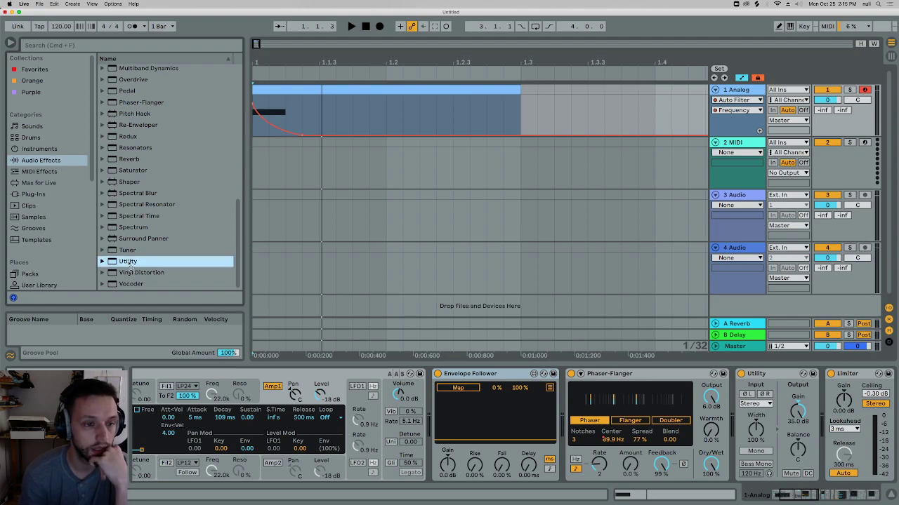
pyautogui.scroll(-1, 286, 311)
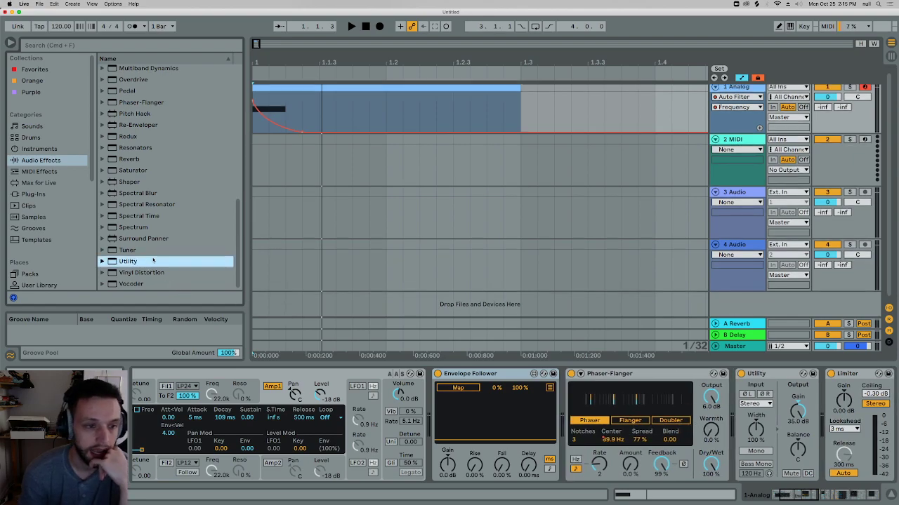
pyautogui.scroll(10, 153, 261)
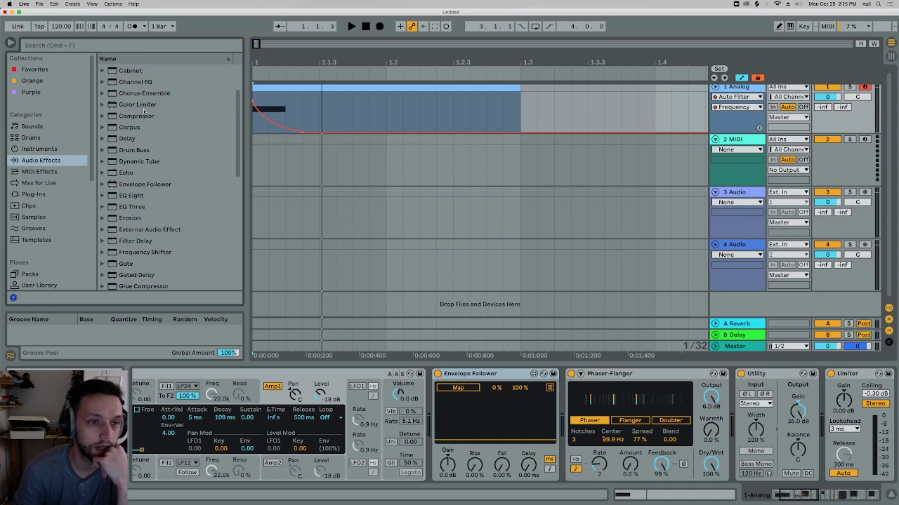
pyautogui.moveTo(128, 118); pyautogui.dragTo(846, 450)
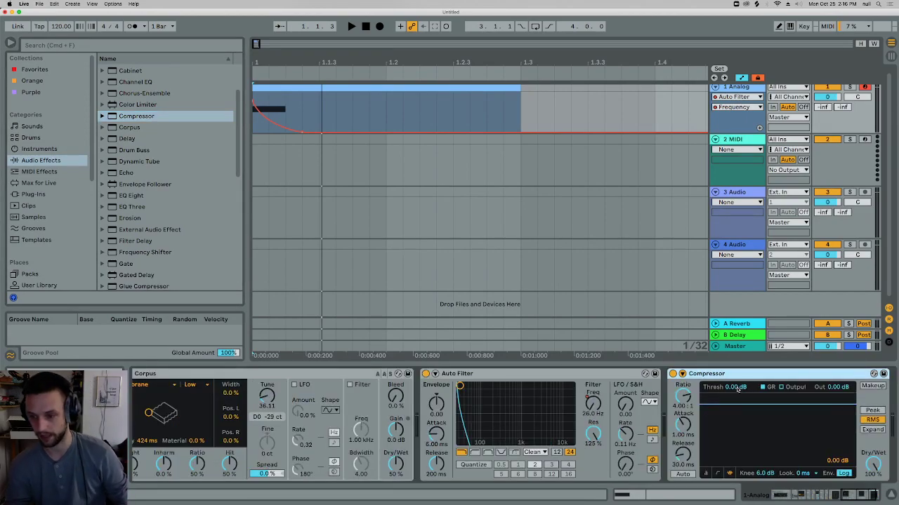
# Set the Compressor's threshold to -inf dB and ratio to inf:1, audition a 36 dB output gain, and reset that gain to 0 dB
pyautogui.moveTo(741, 404); pyautogui.dragTo(743, 458)
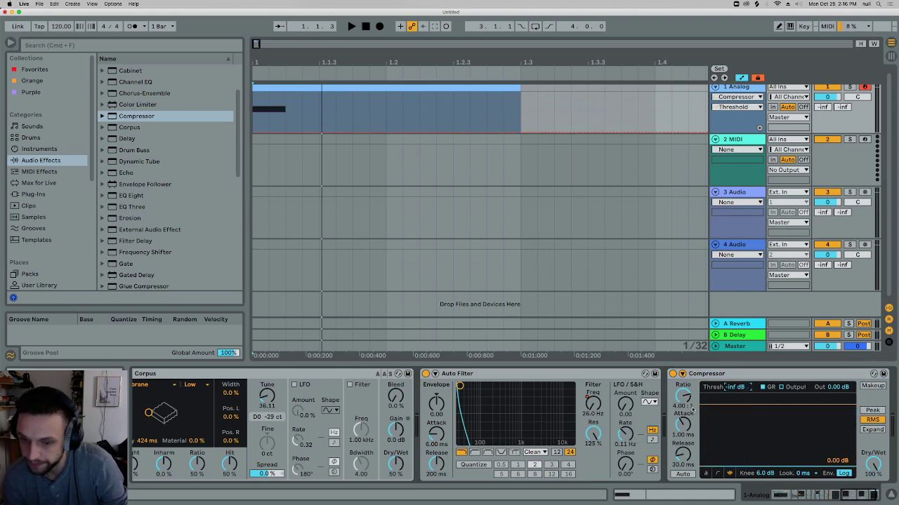
pyautogui.press('space')
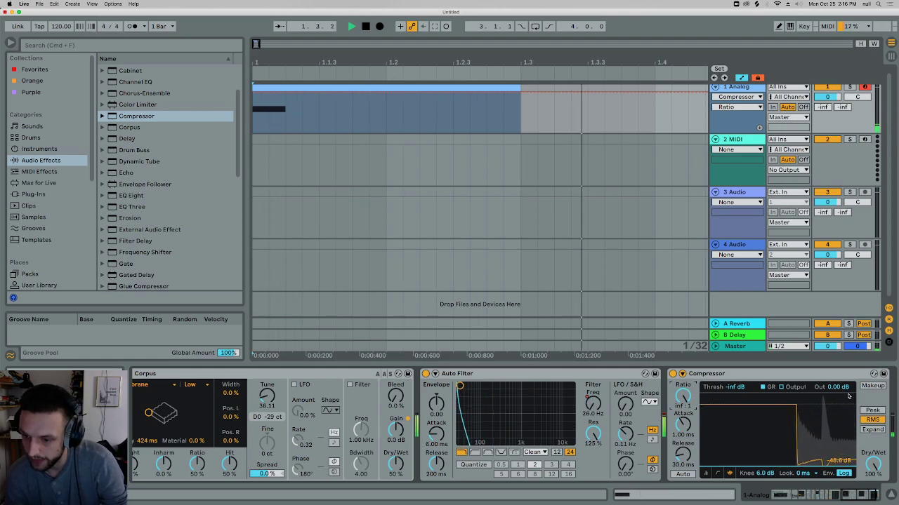
pyautogui.moveTo(831, 387); pyautogui.dragTo(832, 339)
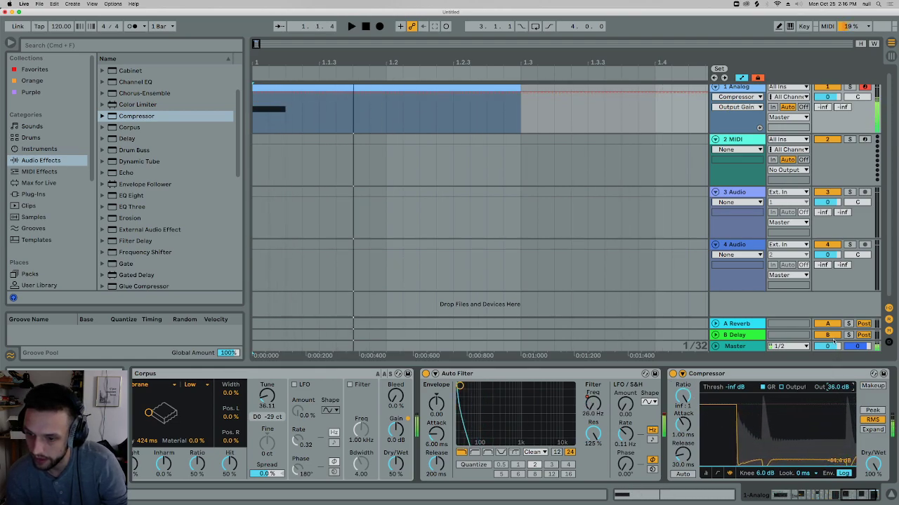
pyautogui.press('Delete')
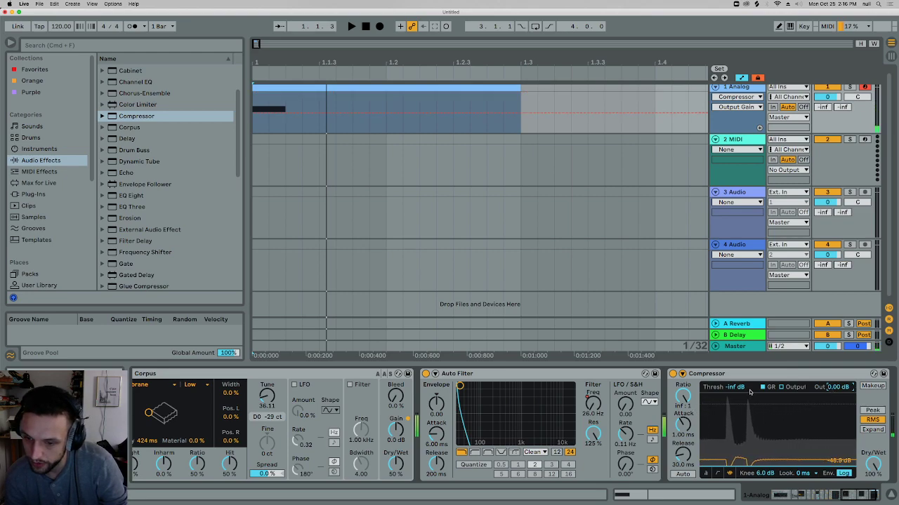
# Set the Compressor's threshold to -29.6 dB and its output gain to -36 dB during playback
pyautogui.moveTo(735, 388)
pyautogui.mouseDown()
pyautogui.moveTo(737, 395)
pyautogui.moveTo(734, 373)
pyautogui.mouseUp()
pyautogui.press('space')
pyautogui.moveTo(839, 386); pyautogui.dragTo(836, 401)
pyautogui.moveTo(839, 435); pyautogui.dragTo(833, 368)
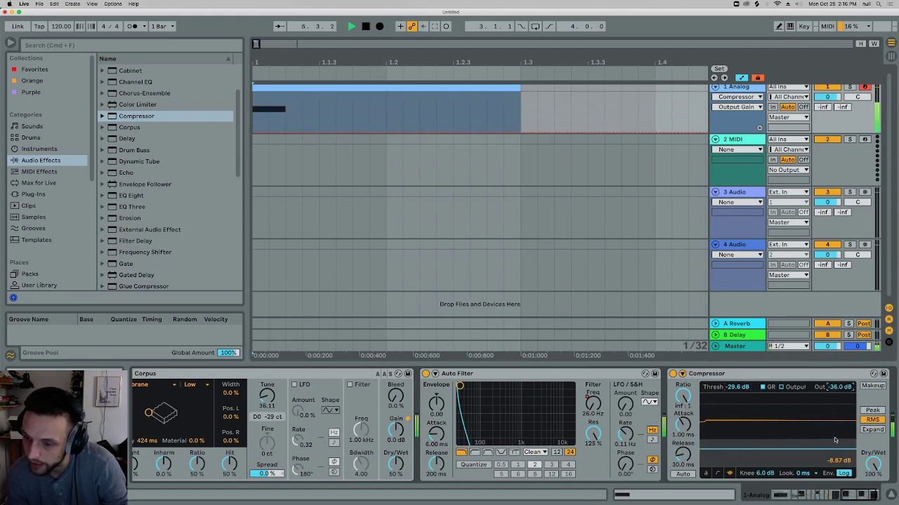
# Map the Envelope Follower to the Compressor's output gain and play the clip
pyautogui.moveTo(846, 498); pyautogui.dragTo(732, 503)
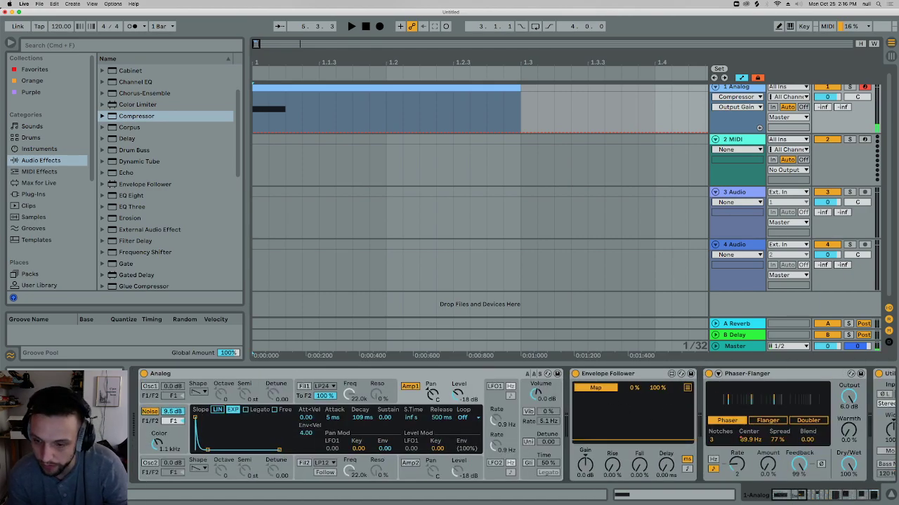
pyautogui.click(872, 493)
pyautogui.press('space')
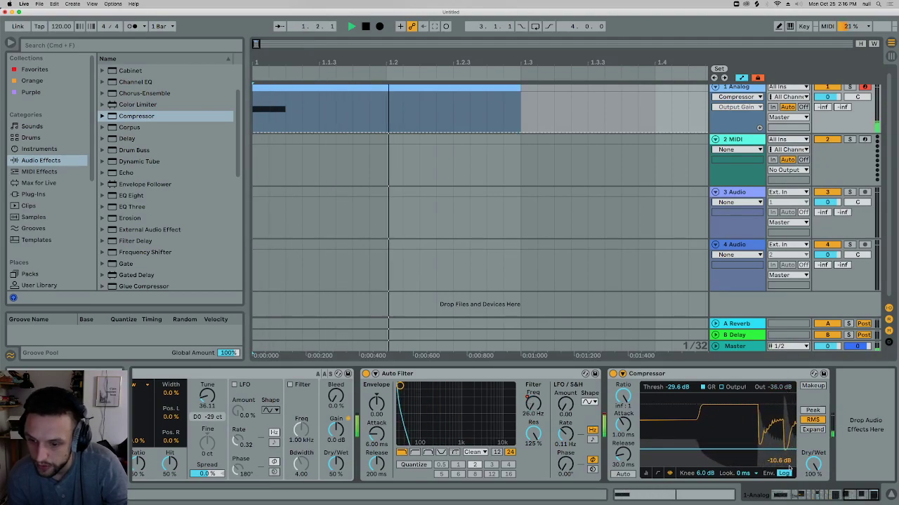
pyautogui.press('space')
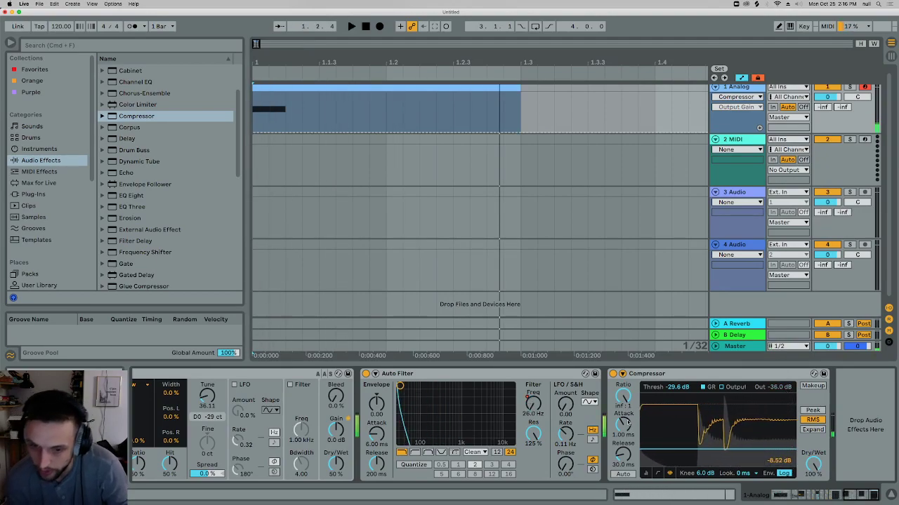
# Set the Compressor's attack to 284 ms and its threshold to -10.2 dB
pyautogui.moveTo(678, 387); pyautogui.dragTo(681, 389)
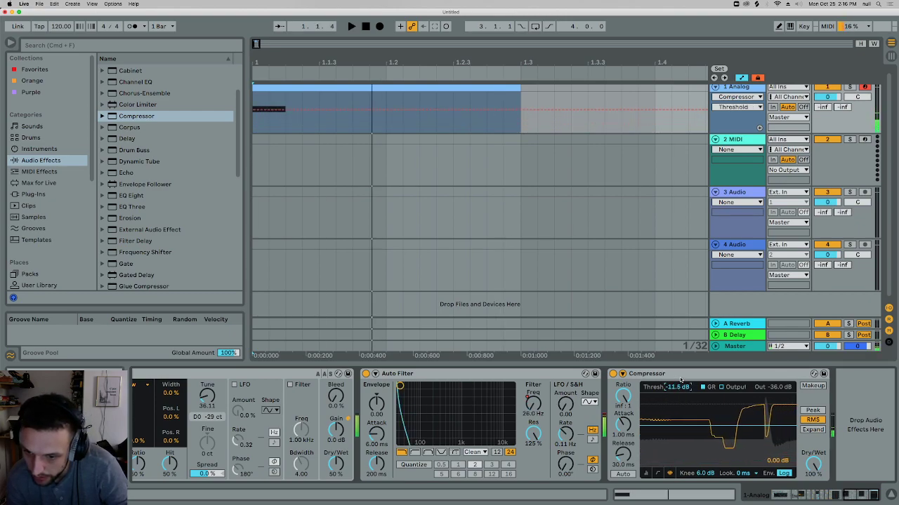
pyautogui.moveTo(654, 425); pyautogui.dragTo(627, 407)
pyautogui.moveTo(685, 388); pyautogui.dragTo(685, 387)
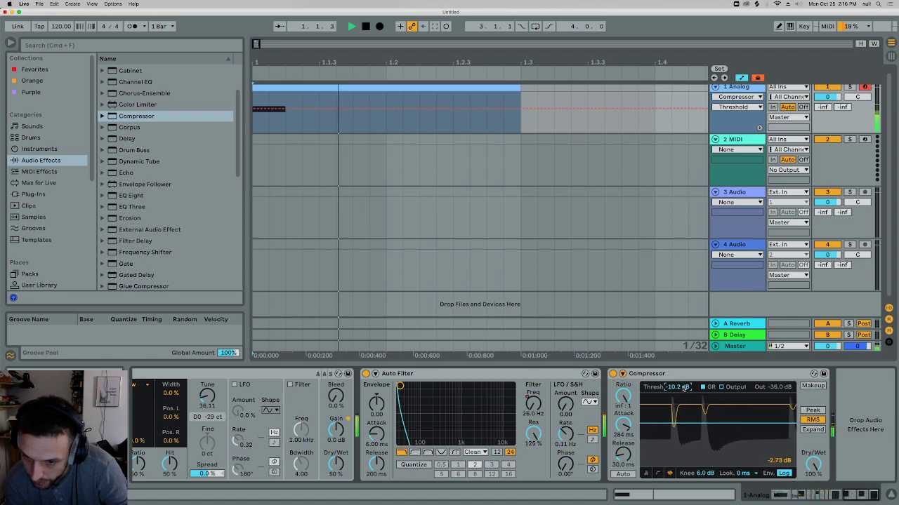
# Set the Envelope Follower's fall to 41.7% and its gain to 22 dB while repeatedly auditioning the clip
pyautogui.click(820, 496)
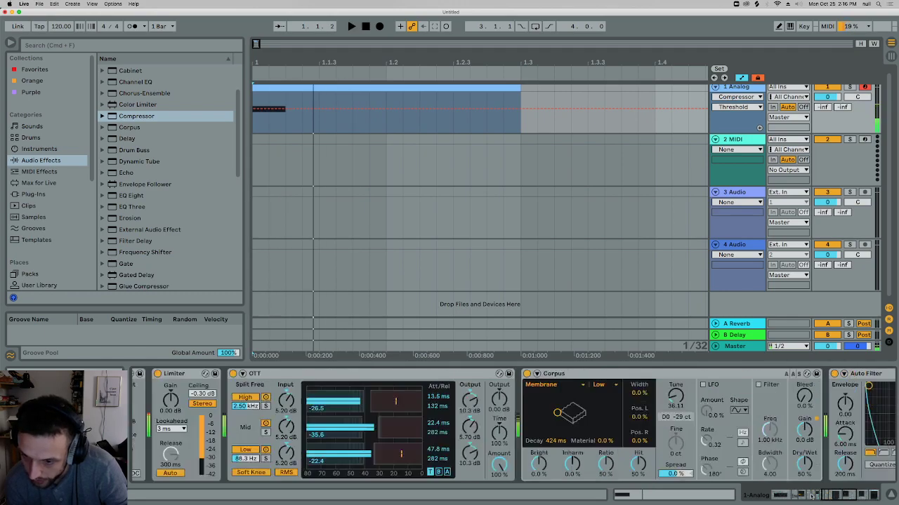
pyautogui.moveTo(820, 496); pyautogui.dragTo(771, 494)
pyautogui.moveTo(635, 470)
pyautogui.mouseDown()
pyautogui.moveTo(635, 450)
pyautogui.moveTo(634, 463)
pyautogui.moveTo(587, 460)
pyautogui.moveTo(588, 469)
pyautogui.moveTo(628, 474)
pyautogui.mouseUp()
pyautogui.press('space')
pyautogui.press('space')
pyautogui.press('space')
pyautogui.press('space')
pyautogui.press('space')
pyautogui.press('space')
pyautogui.press('space')
pyautogui.press('space')
pyautogui.press('space')
pyautogui.press('space')
pyautogui.press('space')
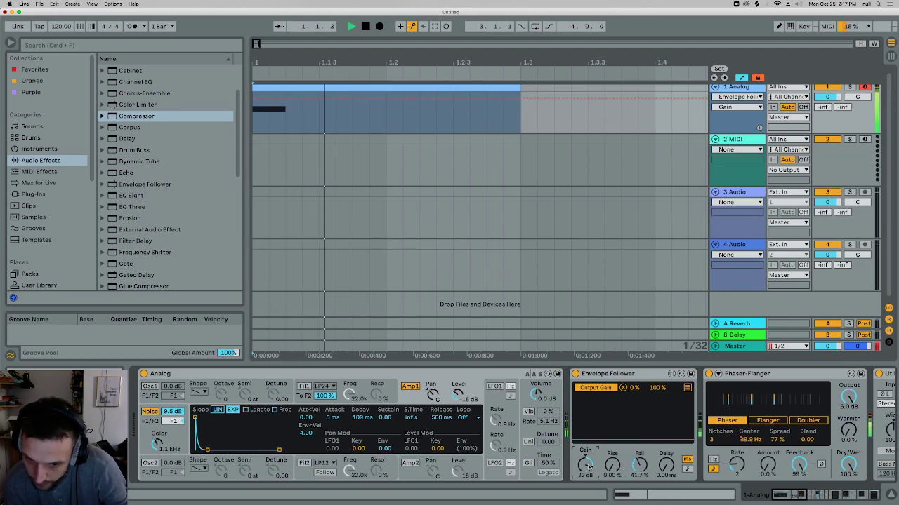
# Lower the Envelope Follower's gain to 14 dB and audition the clip
pyautogui.moveTo(588, 466); pyautogui.dragTo(589, 469)
pyautogui.press('space')
pyautogui.press('space')
pyautogui.press('space')
pyautogui.press('space')
# Group all devices from the Envelope Follower through the Compressor into an Audio Effect Rack, show its chain list, and play the clip
pyautogui.moveTo(804, 500); pyautogui.dragTo(872, 493)
pyautogui.click(300, 377)
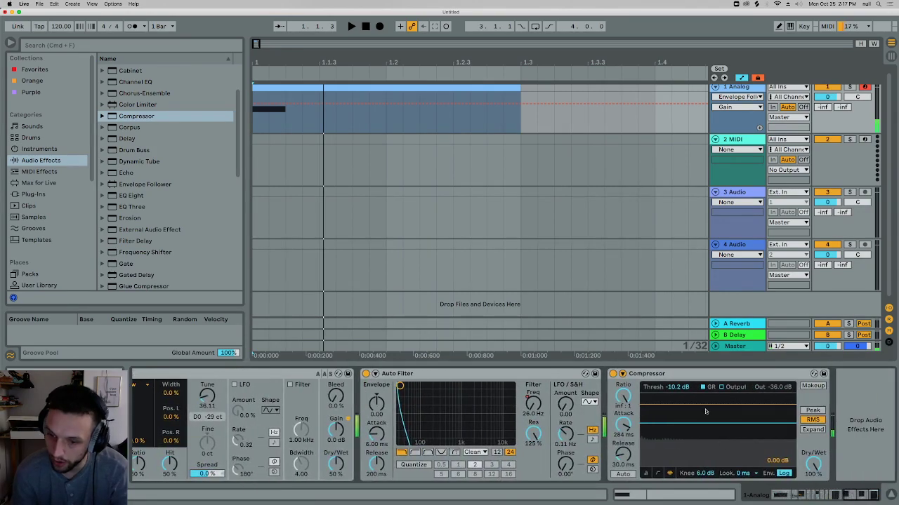
pyautogui.click(706, 374)
pyautogui.press('super+g')
pyautogui.moveTo(815, 497); pyautogui.dragTo(786, 496)
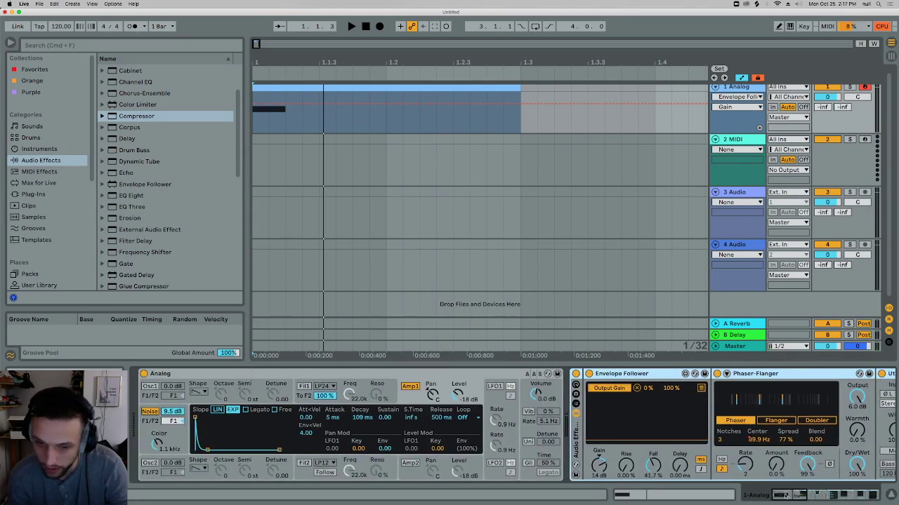
pyautogui.click(575, 408)
pyautogui.press('space')
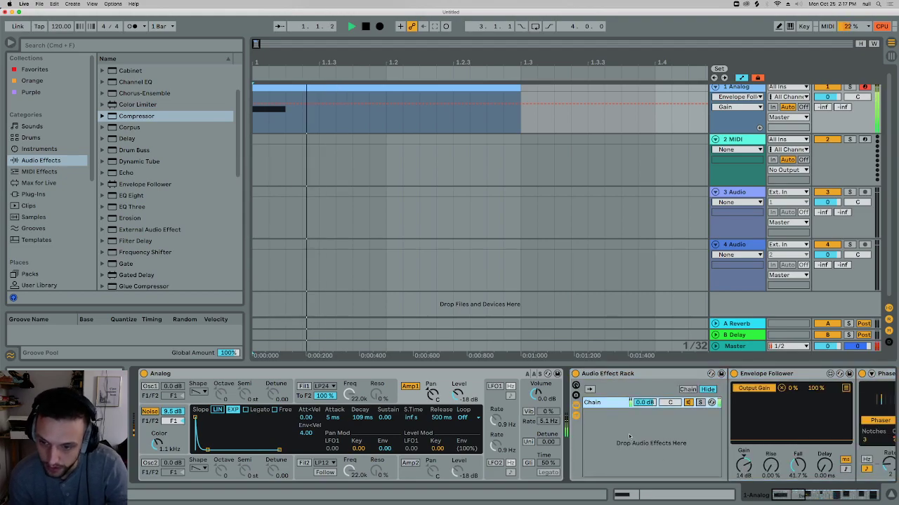
pyautogui.press('space')
# Create a second empty chain in the rack and name the two chains BASS and Top
pyautogui.rightClick(632, 438)
pyautogui.click(641, 453)
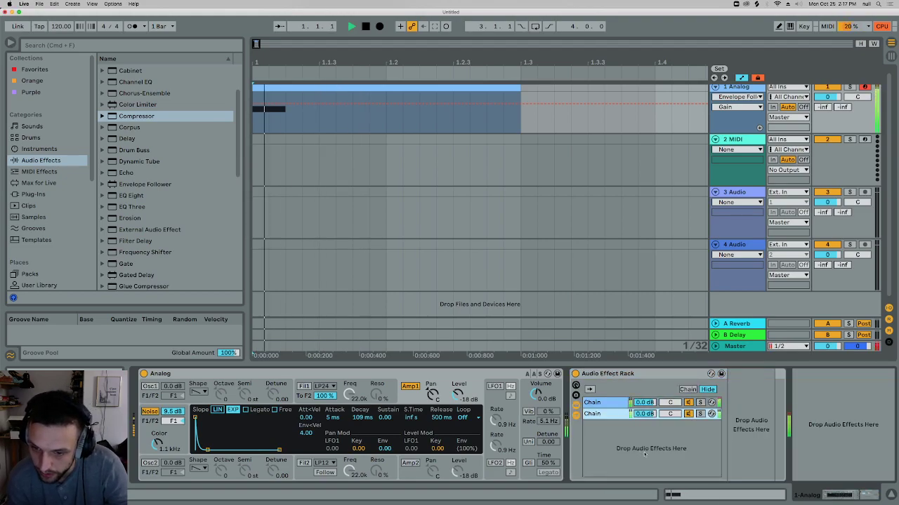
pyautogui.click(787, 495)
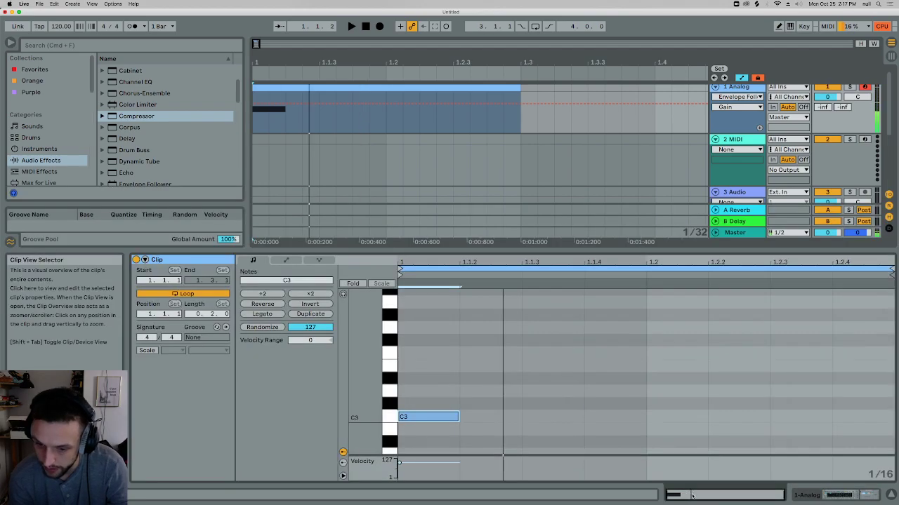
pyautogui.click(731, 90)
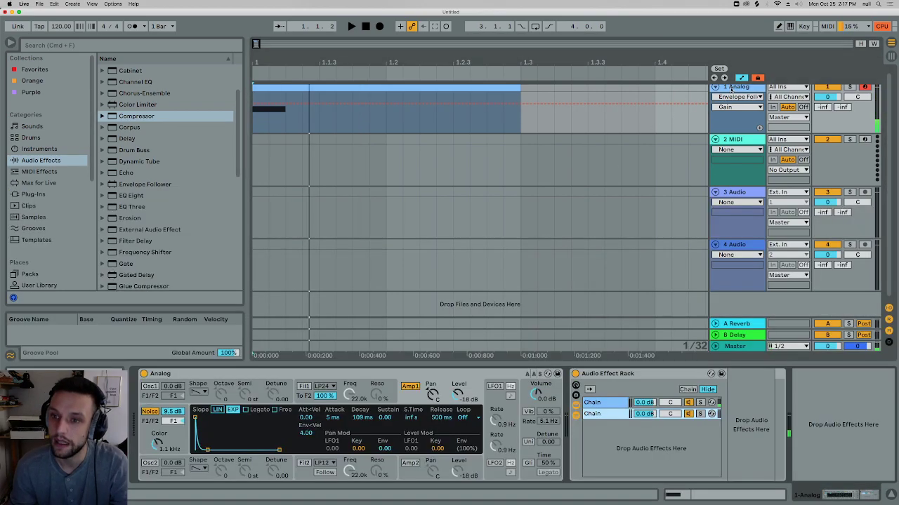
pyautogui.click(607, 405)
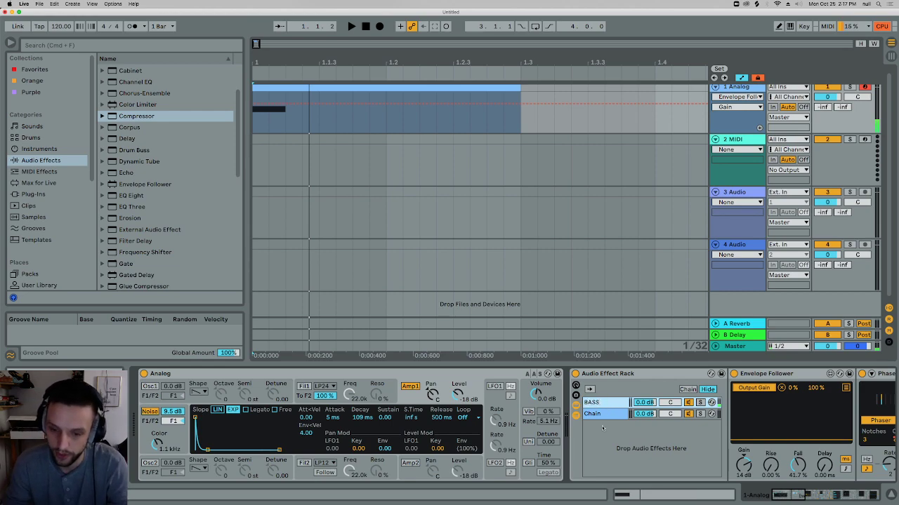
pyautogui.click(598, 415)
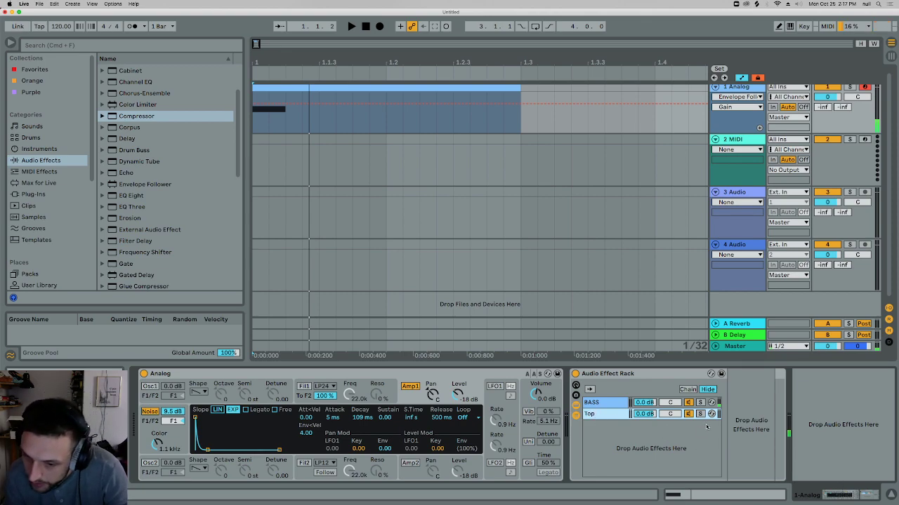
# Insert Erosion into the Top chain with a frequency of 3.83 kHz and an amount of 90, and play it back
pyautogui.click(751, 410)
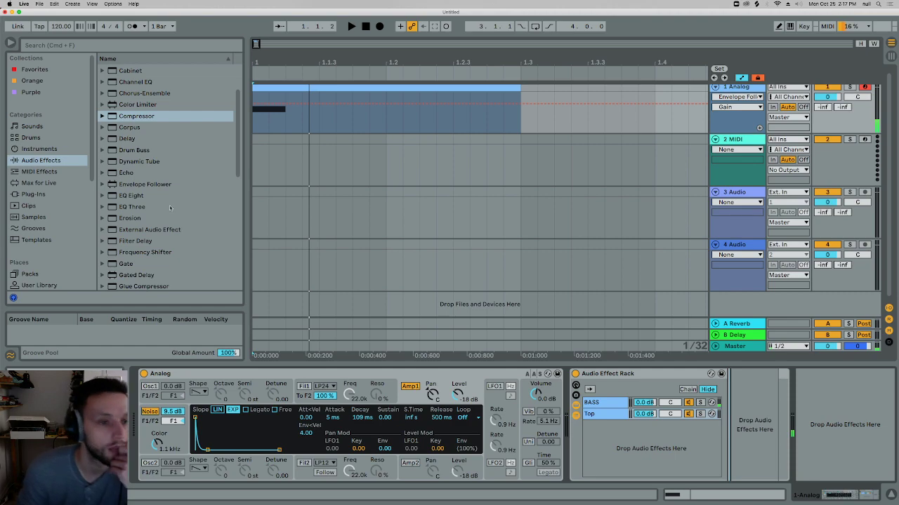
pyautogui.scroll(3, 171, 208)
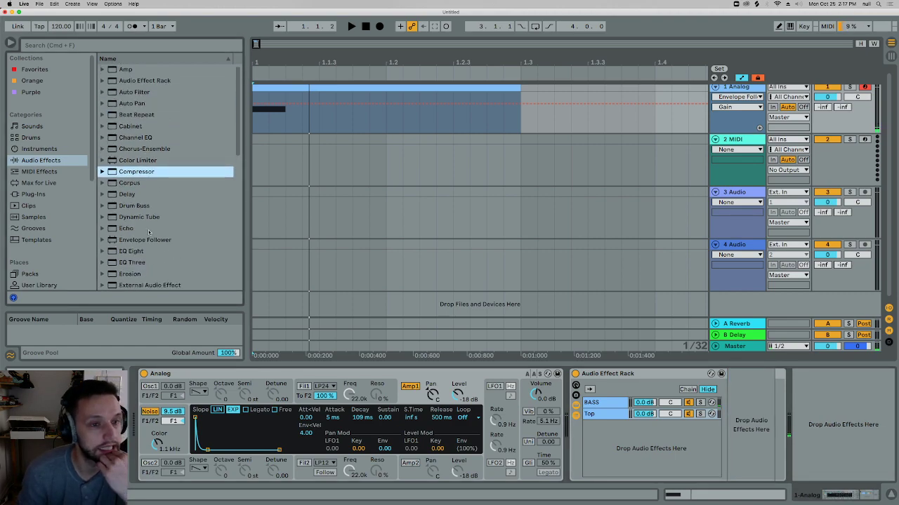
pyautogui.scroll(-3, 152, 228)
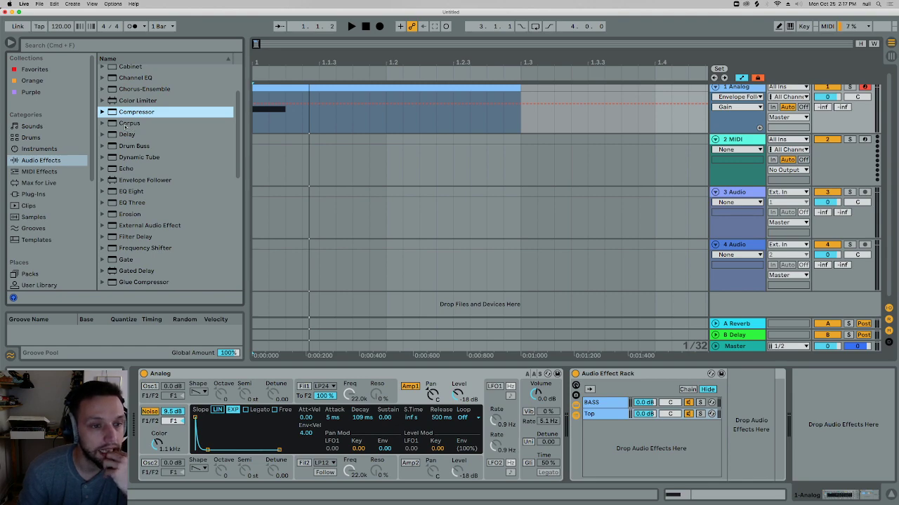
pyautogui.scroll(2, 145, 169)
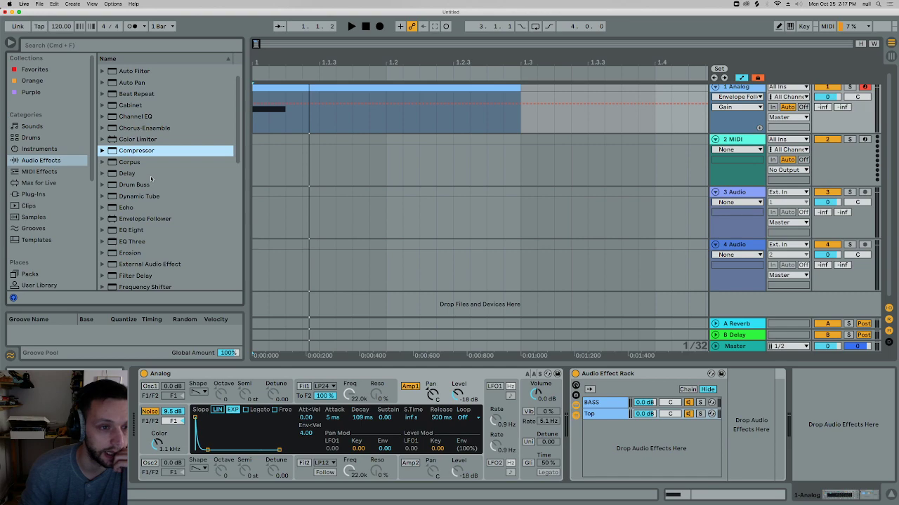
pyautogui.scroll(-5, 150, 179)
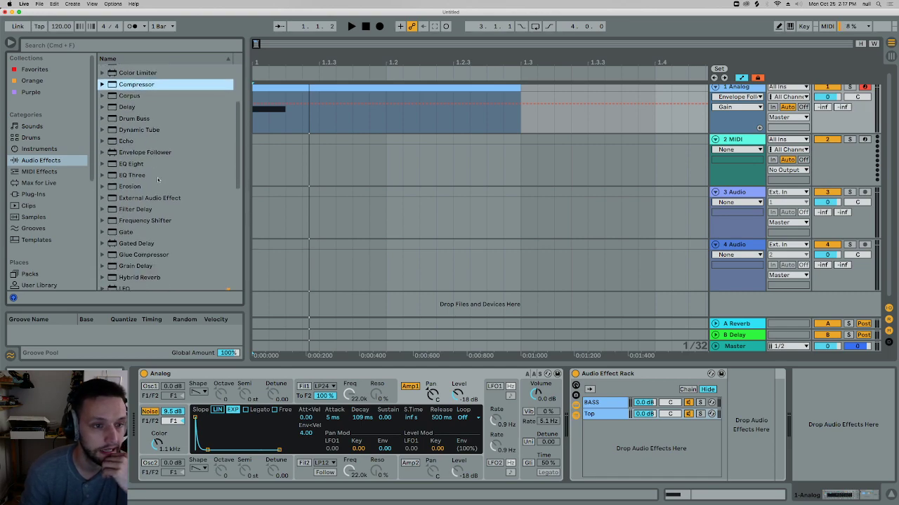
pyautogui.click(132, 186)
pyautogui.moveTo(131, 187); pyautogui.dragTo(784, 401)
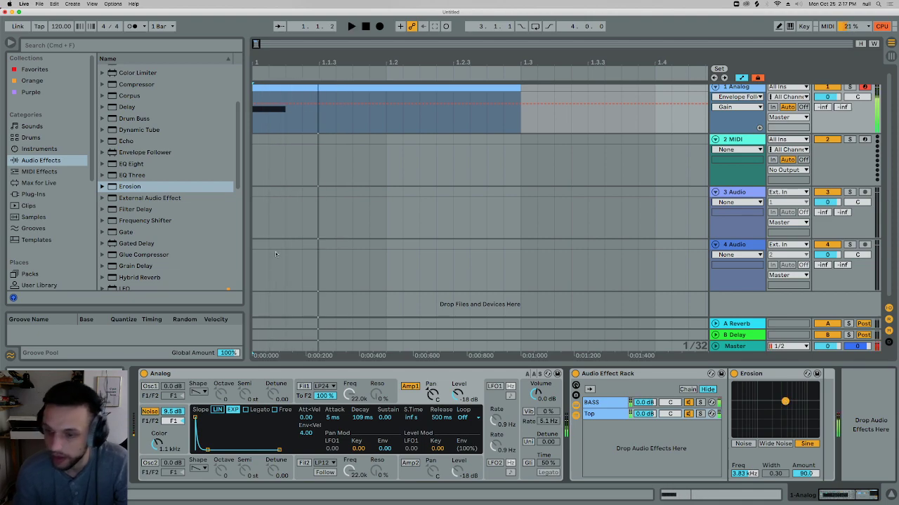
# Insert Vinyl Distortion after Erosion, with the tracing model at 1.94 kHz and amount 0.50, and the pinch at 7.22 kHz and amount 0.21
pyautogui.scroll(-3, 172, 217)
pyautogui.scroll(-5, 172, 217)
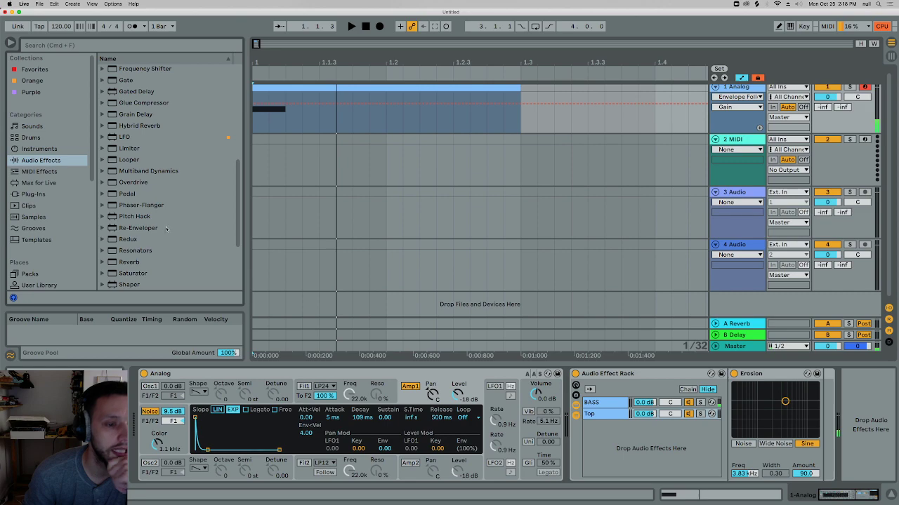
pyautogui.scroll(-3, 167, 225)
pyautogui.scroll(-2, 175, 242)
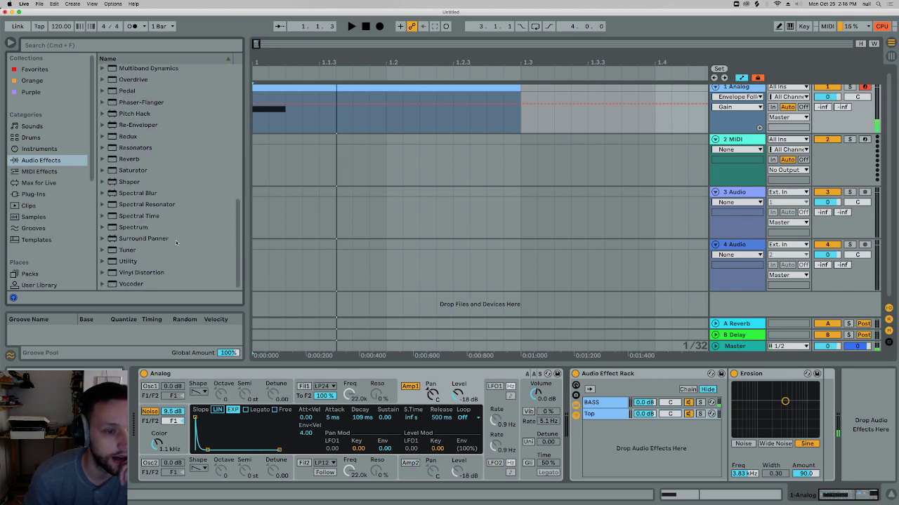
pyautogui.moveTo(134, 273); pyautogui.dragTo(807, 414)
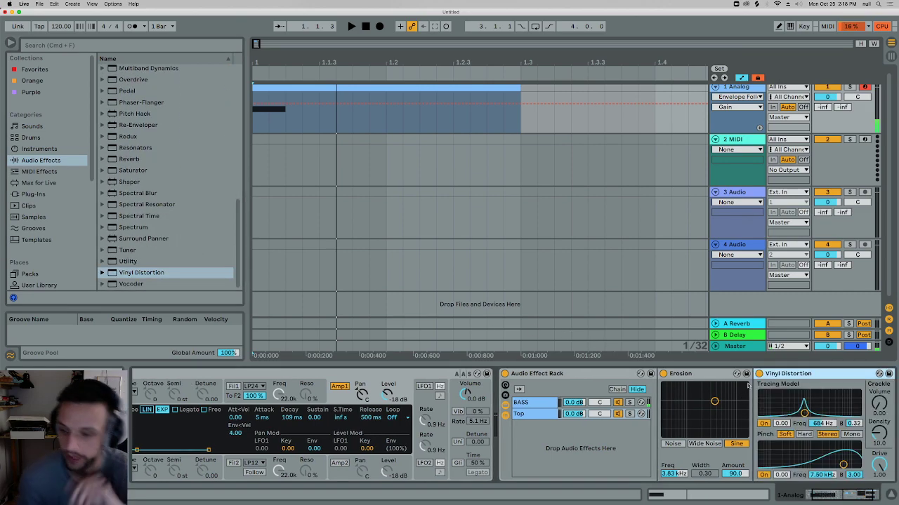
pyautogui.moveTo(843, 465); pyautogui.dragTo(842, 461)
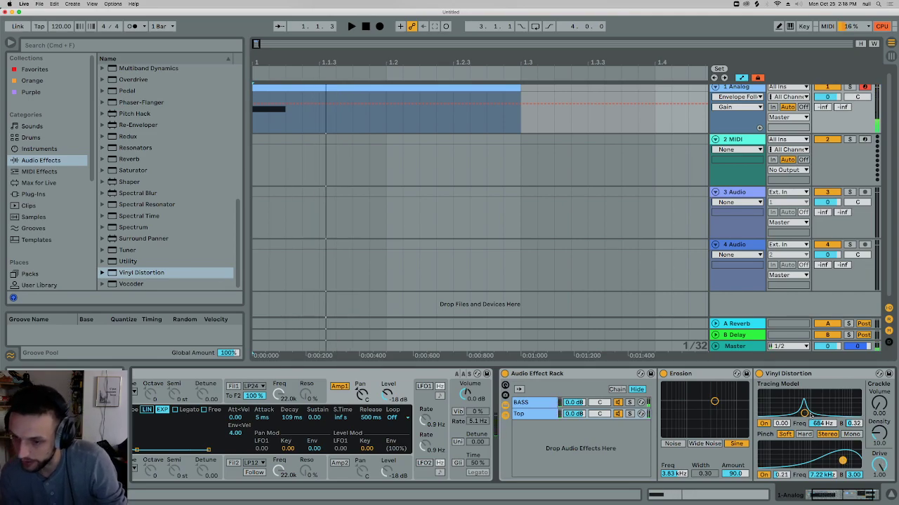
pyautogui.moveTo(808, 415); pyautogui.dragTo(822, 404)
# Insert Redux after Vinyl Distortion with 7 bits, 37% dry/wet and DC Shift enabled, auditioning the clip
pyautogui.click(875, 495)
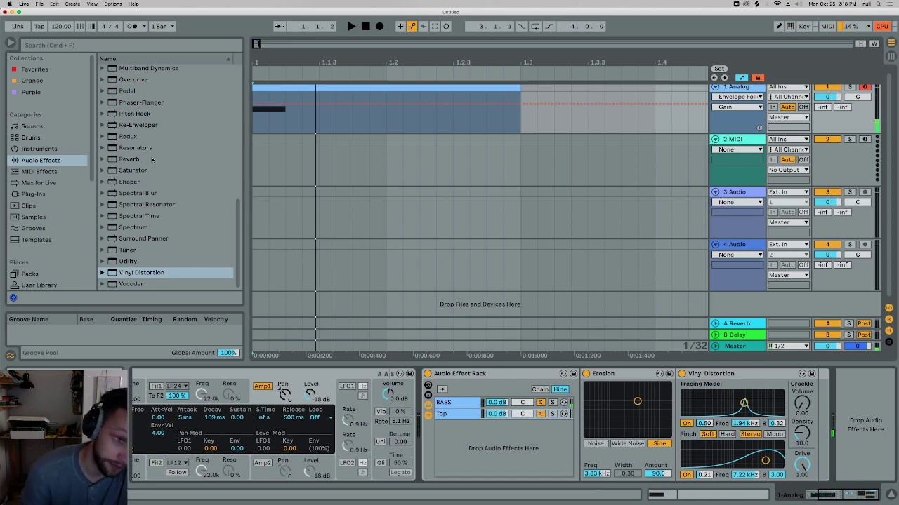
pyautogui.moveTo(127, 138); pyautogui.dragTo(876, 421)
pyautogui.press('space')
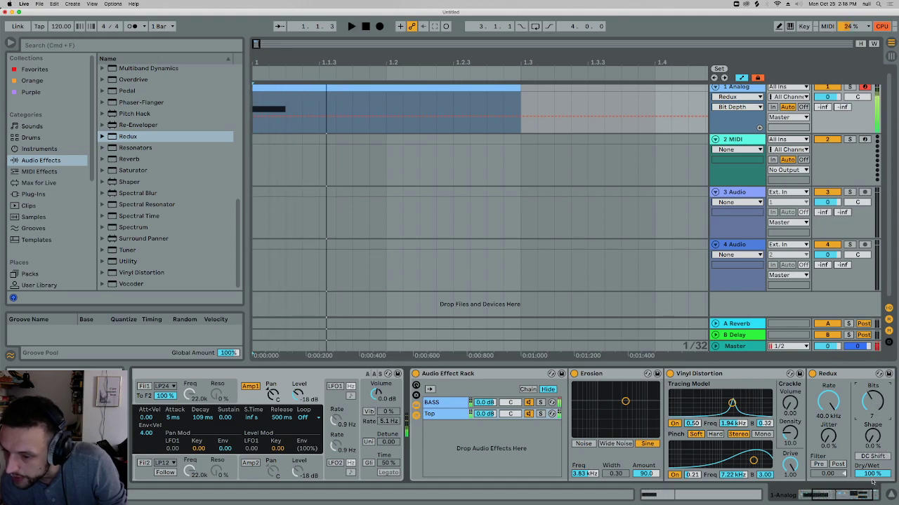
pyautogui.moveTo(875, 496)
pyautogui.mouseDown()
pyautogui.moveTo(875, 504)
pyautogui.moveTo(871, 492)
pyautogui.mouseUp()
pyautogui.press('space')
pyautogui.press('space')
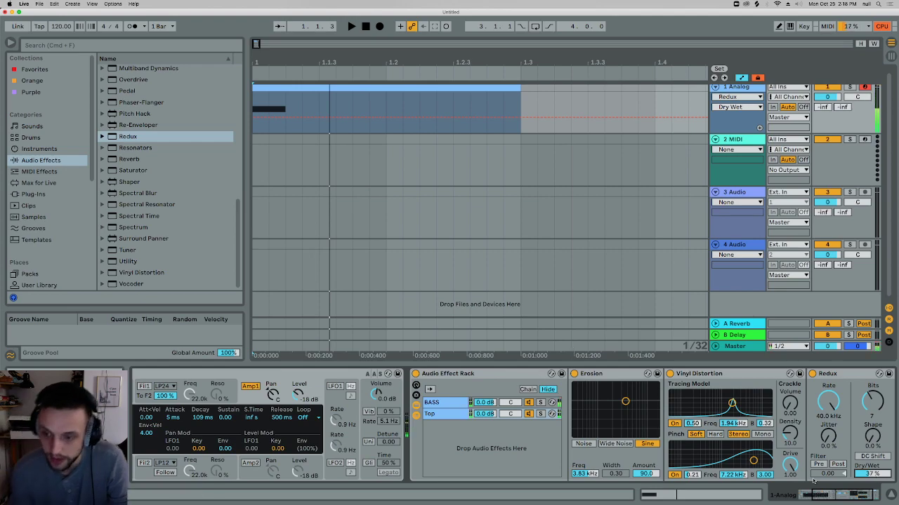
pyautogui.click(872, 457)
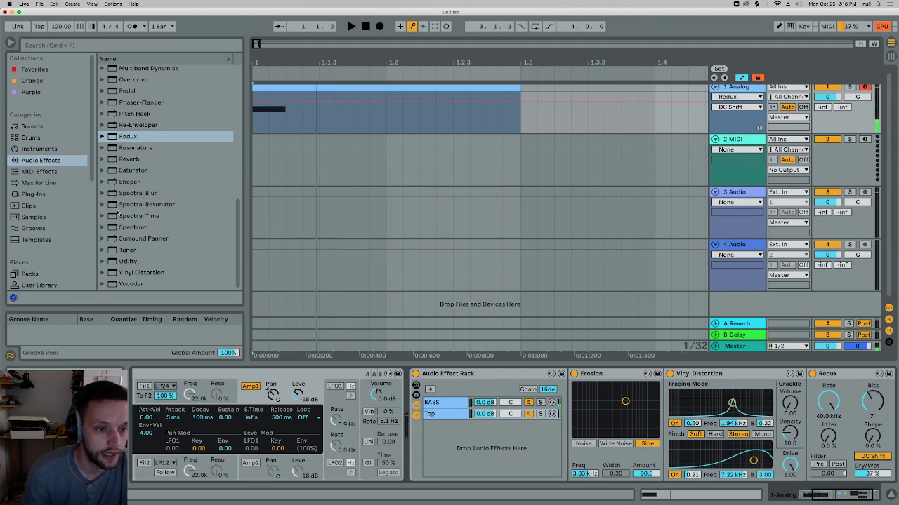
# Insert a Gate after Redux with a threshold of -23.4 dB, 1.00 ms hold, 0.10 ms release and -inf dB floor
pyautogui.click(161, 234)
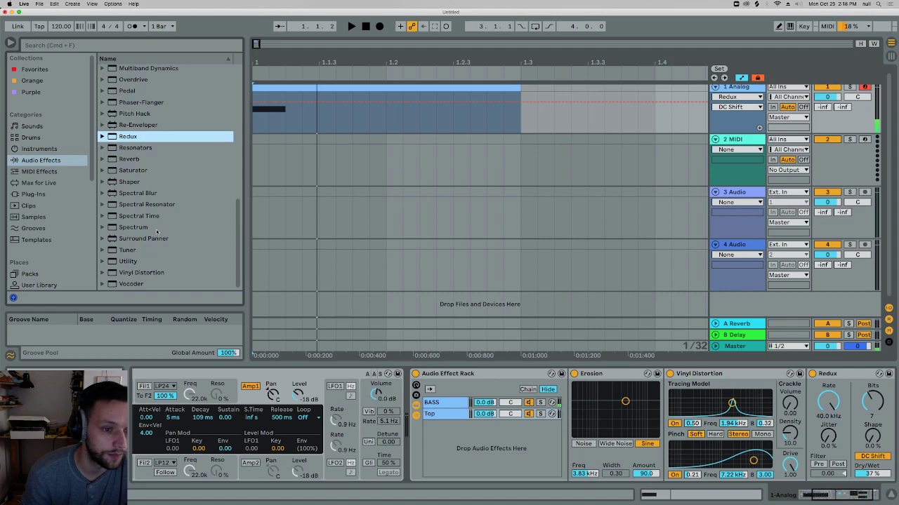
pyautogui.scroll(10, 157, 233)
pyautogui.scroll(8, 149, 202)
pyautogui.scroll(1, 178, 176)
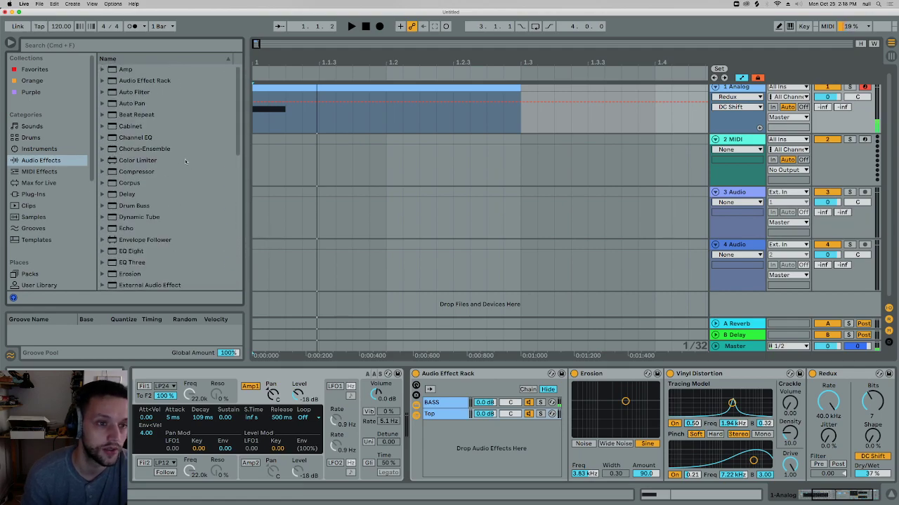
pyautogui.scroll(-1, 171, 205)
pyautogui.scroll(-3, 132, 217)
pyautogui.moveTo(138, 239); pyautogui.dragTo(806, 425)
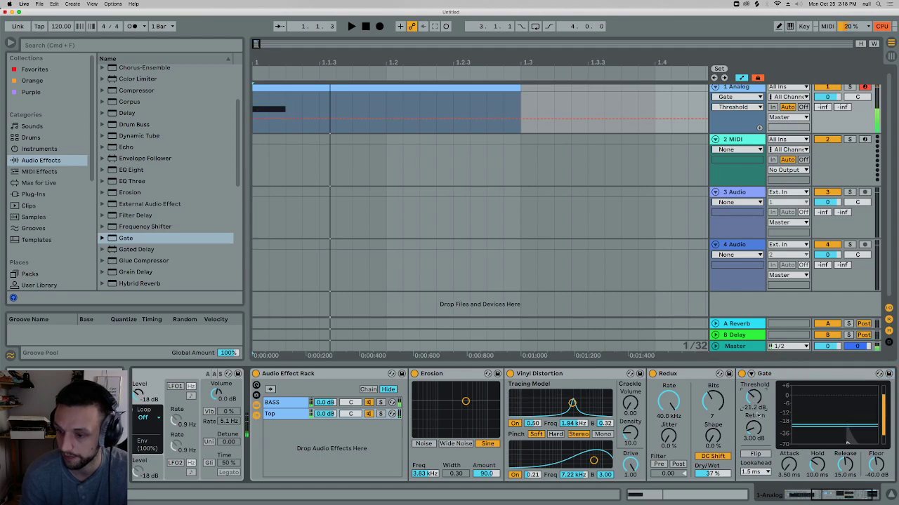
pyautogui.moveTo(754, 395); pyautogui.dragTo(753, 400)
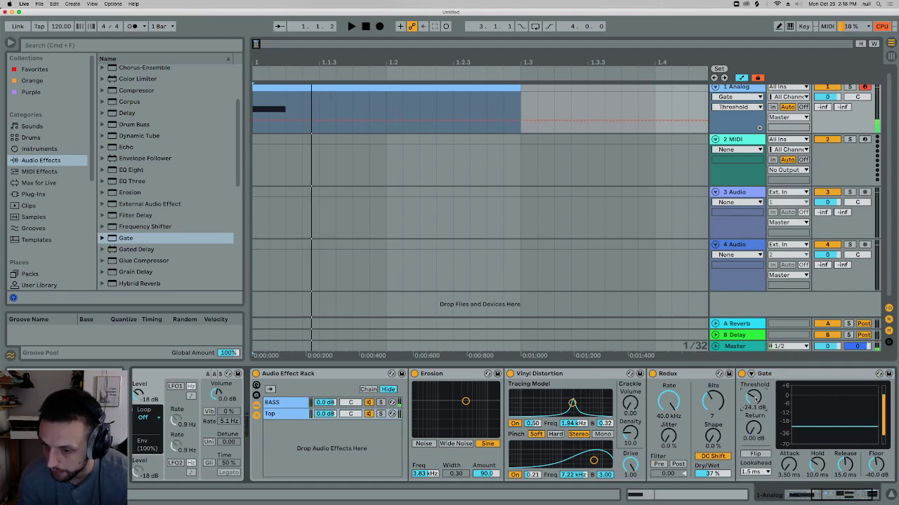
pyautogui.moveTo(846, 464); pyautogui.dragTo(857, 496)
pyautogui.click(816, 465)
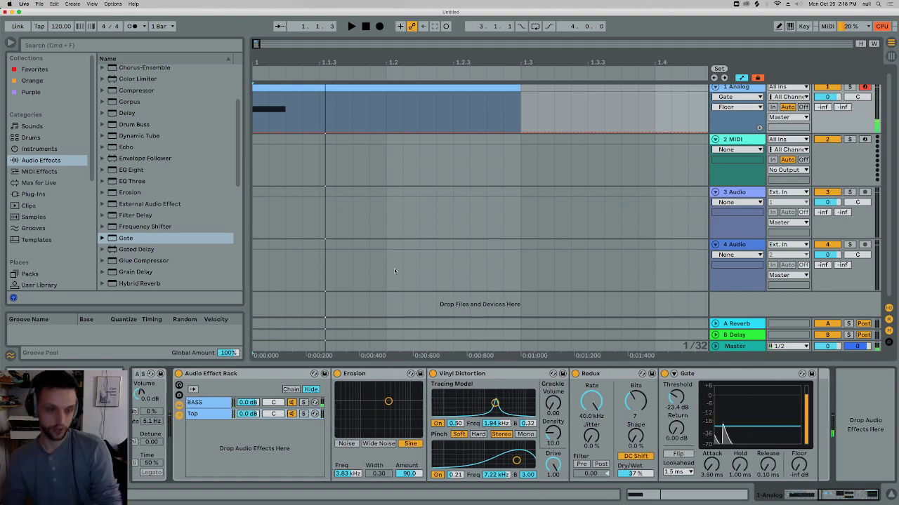
# Insert Drum Buss after the Gate and raise its Transients to 0.48
pyautogui.moveTo(134, 124); pyautogui.dragTo(858, 428)
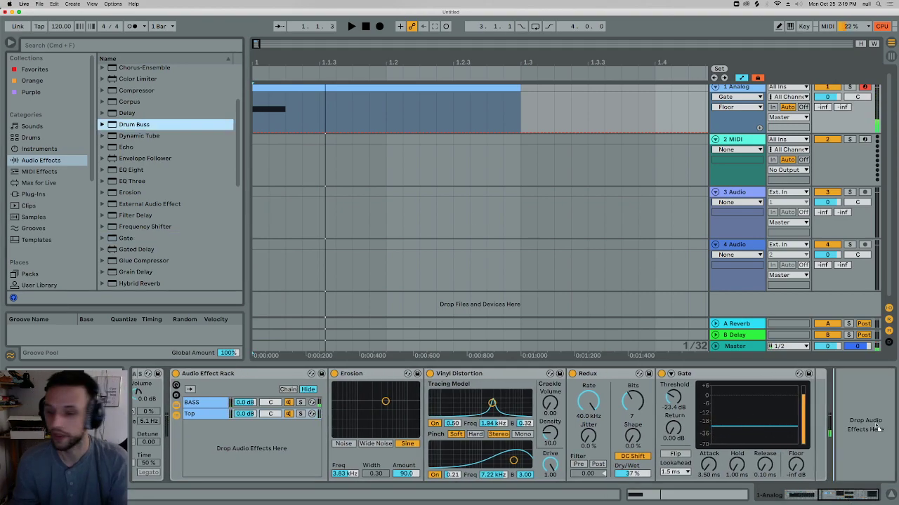
pyautogui.moveTo(784, 475); pyautogui.dragTo(784, 465)
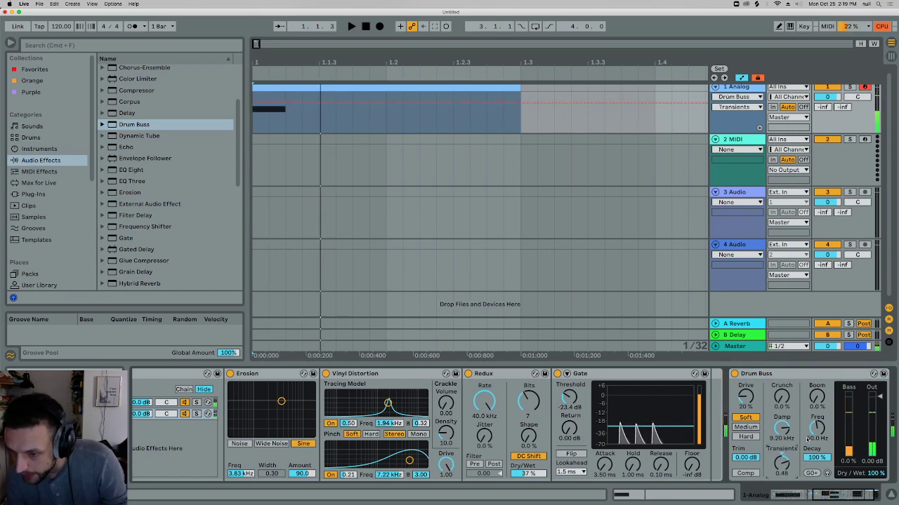
pyautogui.moveTo(783, 460); pyautogui.dragTo(783, 462)
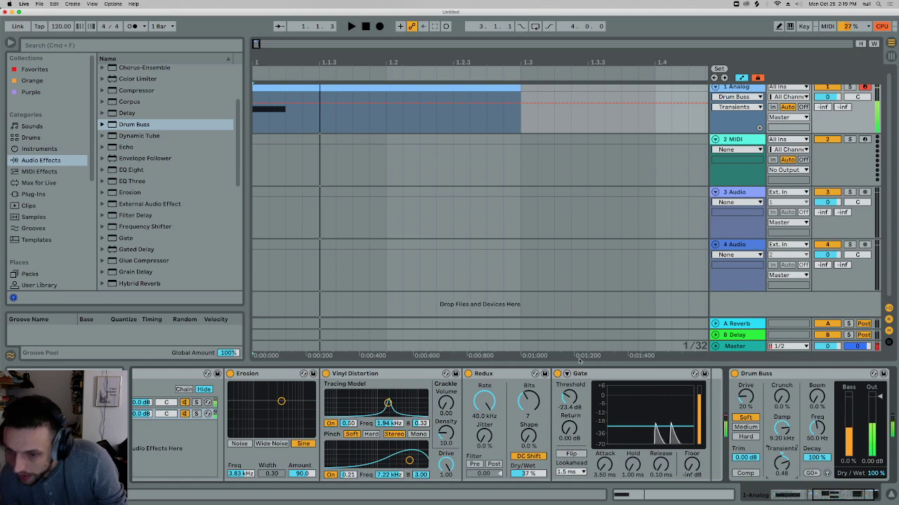
# Insert EQ Eight between the Gate and Drum Buss, cut band 2 by 11.8 dB at 35.9 Hz with Q 2.39, and audition it
pyautogui.moveTo(131, 170); pyautogui.dragTo(671, 432)
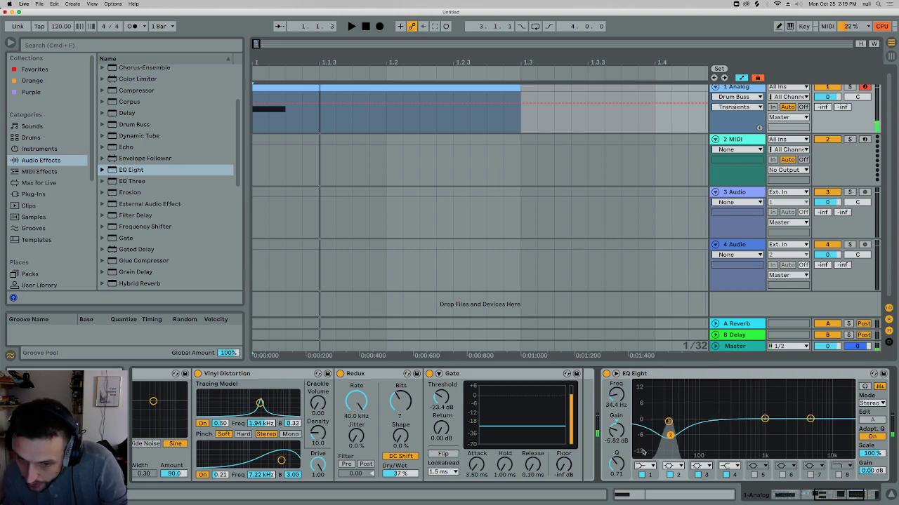
pyautogui.moveTo(618, 465); pyautogui.dragTo(670, 449)
pyautogui.press('space')
pyautogui.press('space')
pyautogui.press('space')
pyautogui.press('space')
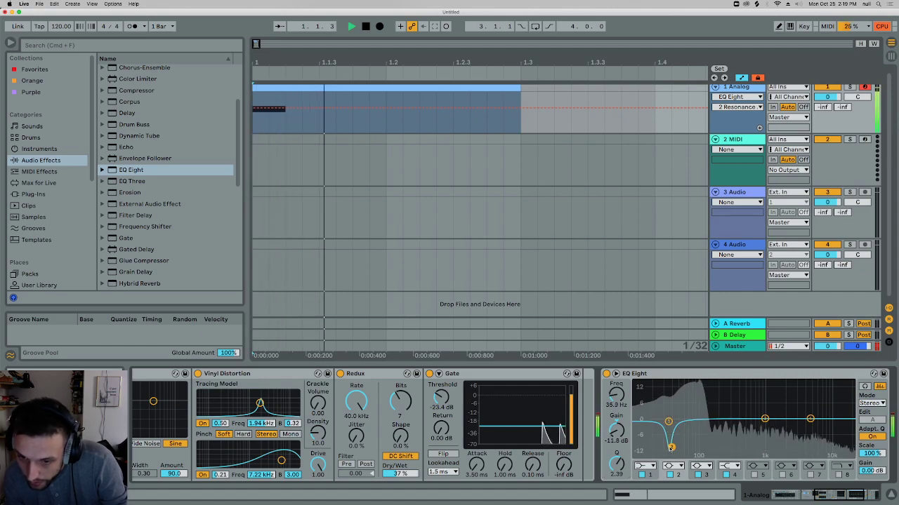
# Raise the Drum Buss Boom amount to 79% while repeatedly auditioning the clip
pyautogui.moveTo(833, 496); pyautogui.dragTo(850, 498)
pyautogui.moveTo(757, 398); pyautogui.dragTo(758, 382)
pyautogui.press('space')
pyautogui.press('space')
pyautogui.press('space')
pyautogui.press('space')
pyautogui.press('space')
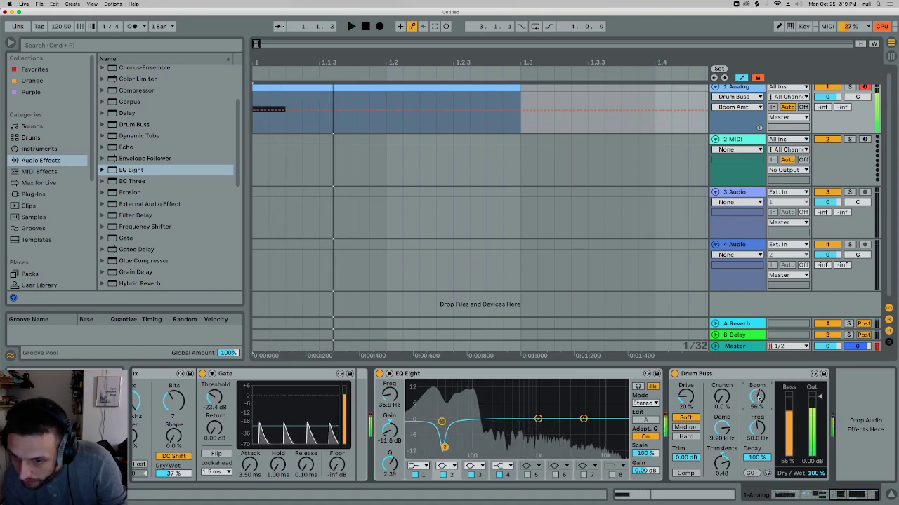
# Tune the Drum Buss Boom to 46.4 Hz with an amount of 69%, and set Transients to 1.00
pyautogui.moveTo(758, 427); pyautogui.dragTo(757, 434)
pyautogui.press('space')
pyautogui.press('space')
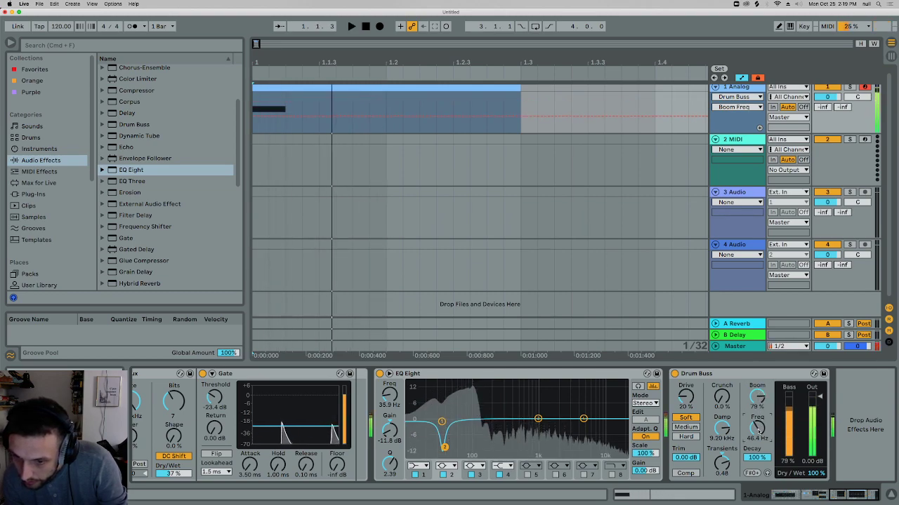
pyautogui.moveTo(759, 406); pyautogui.dragTo(760, 407)
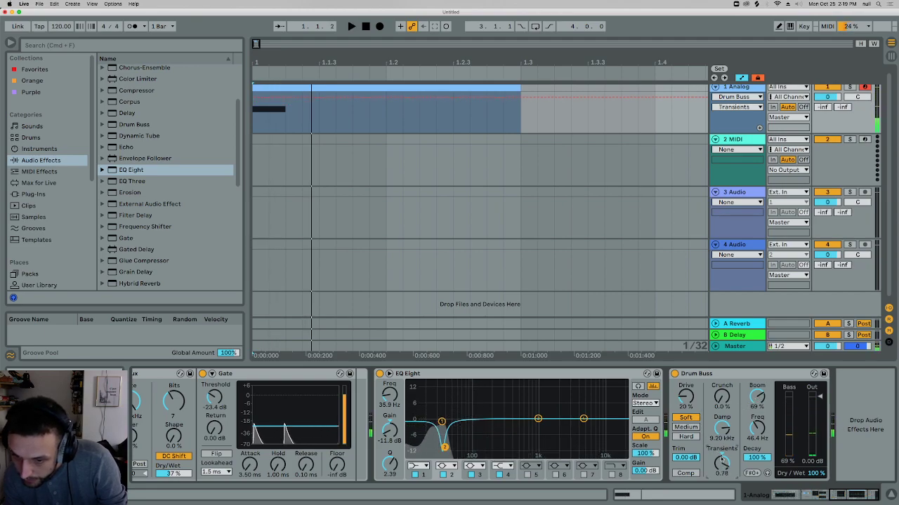
pyautogui.moveTo(727, 460); pyautogui.dragTo(719, 467)
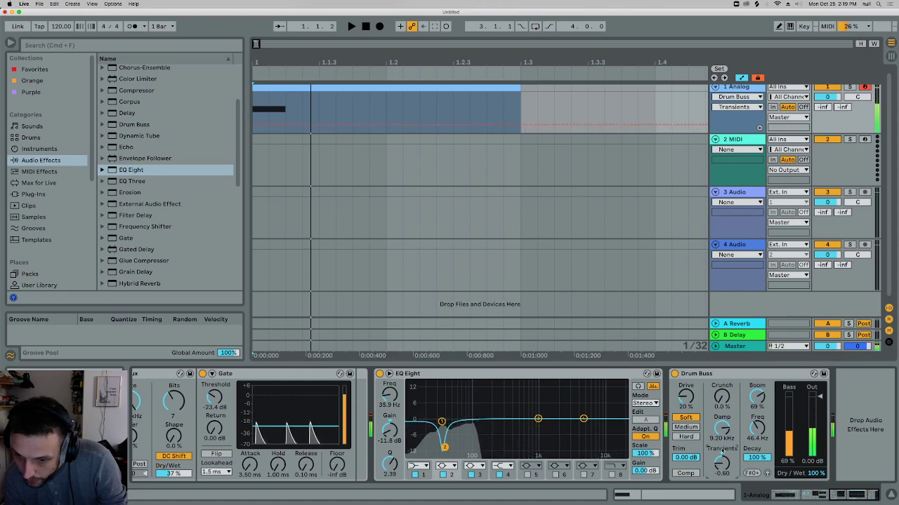
pyautogui.moveTo(722, 465); pyautogui.dragTo(723, 421)
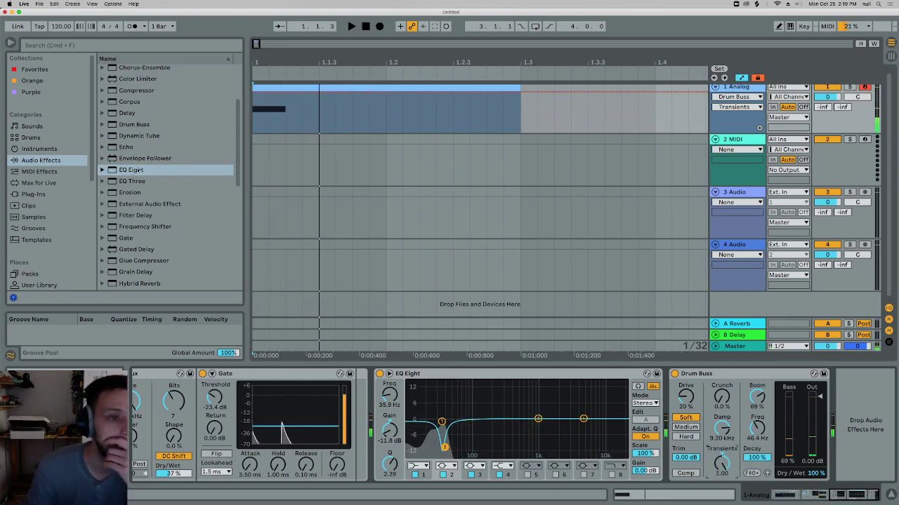
# Insert a Compressor at the end of the chain, after Drum Buss
pyautogui.scroll(3, 141, 172)
pyautogui.scroll(1, 141, 172)
pyautogui.moveTo(133, 156); pyautogui.dragTo(850, 421)
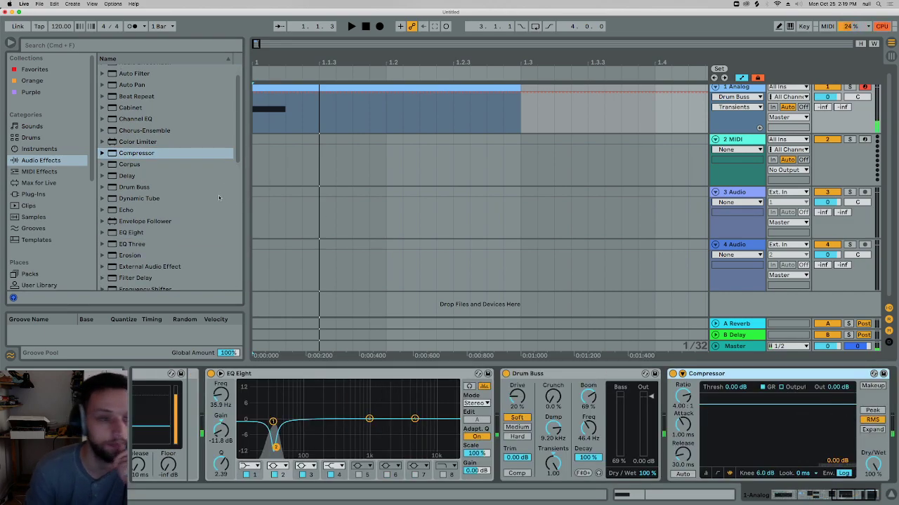
# Insert Echo before the Compressor, with linked channels in Time mode at 1.00 ms, 6.3 dB input and feedback fully down
pyautogui.scroll(2, 145, 213)
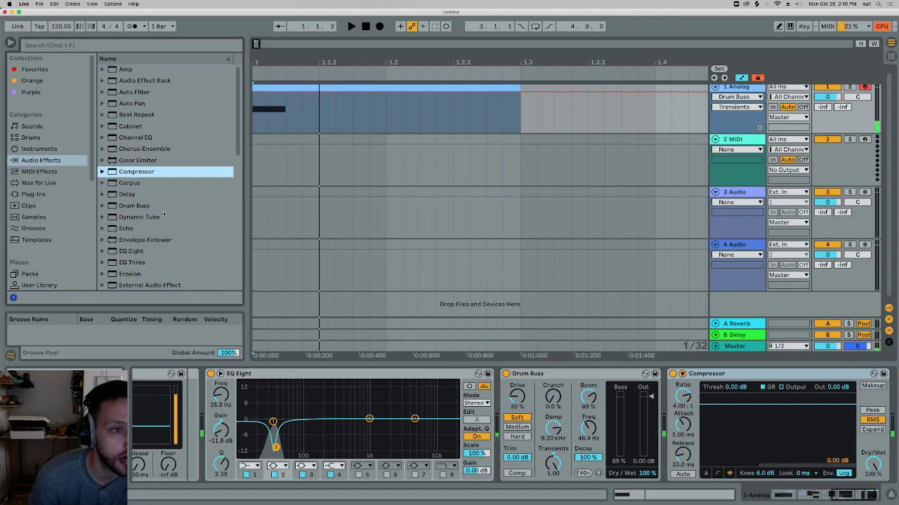
pyautogui.moveTo(124, 229); pyautogui.dragTo(656, 426)
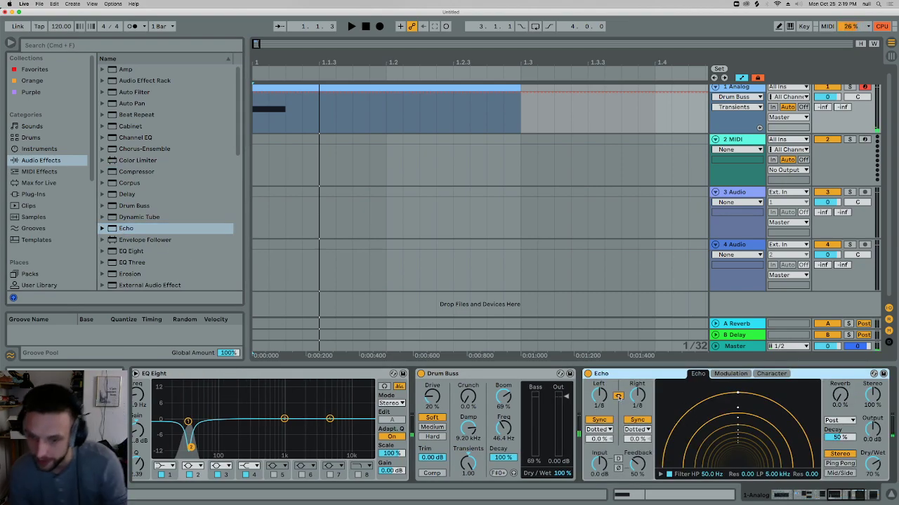
pyautogui.click(618, 396)
pyautogui.moveTo(626, 397); pyautogui.dragTo(650, 442)
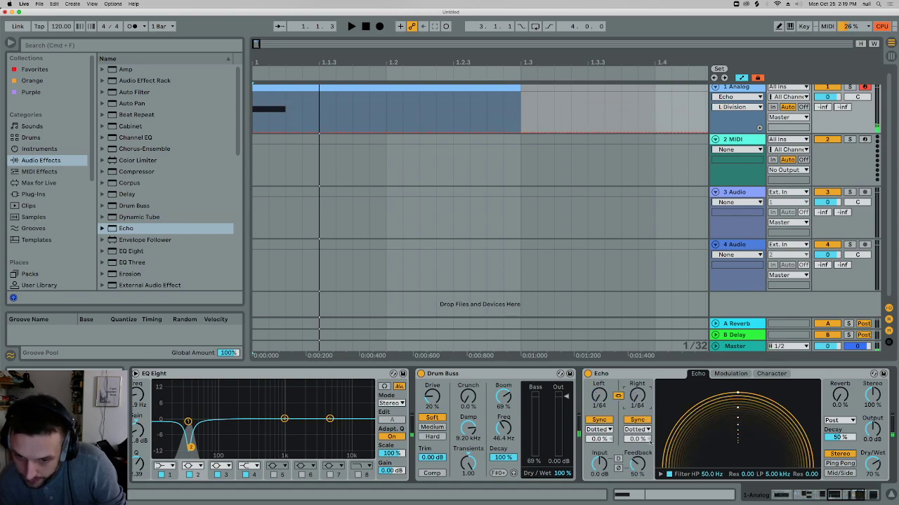
pyautogui.click(601, 420)
pyautogui.moveTo(636, 398); pyautogui.dragTo(637, 479)
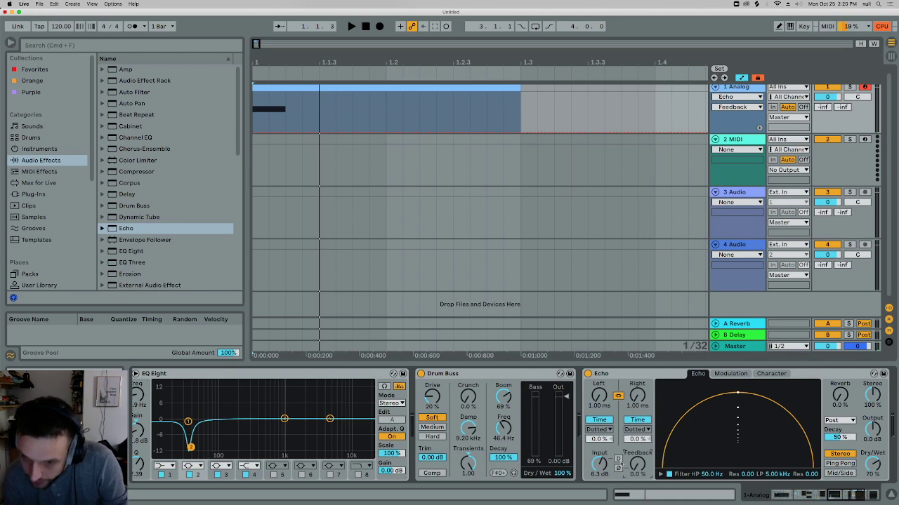
# Set Echo's filter to high-pass 68.1 Hz with resonance 0.23 and low-pass 1.33 kHz with resonance 0.19, at 100% dry/wet, and audition it
pyautogui.click(661, 475)
pyautogui.moveTo(679, 465); pyautogui.dragTo(686, 443)
pyautogui.moveTo(803, 467); pyautogui.dragTo(774, 458)
pyautogui.press('space')
pyautogui.press('space')
pyautogui.moveTo(872, 464); pyautogui.dragTo(875, 432)
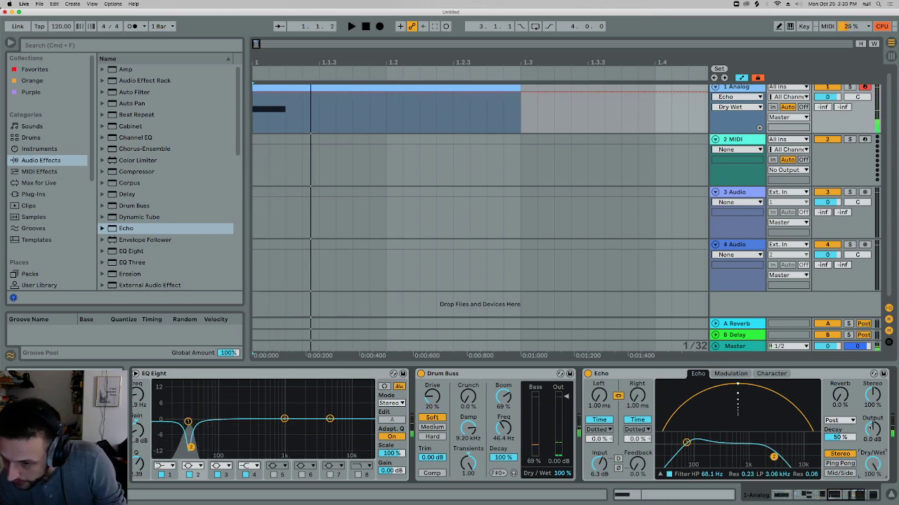
pyautogui.press('space')
pyautogui.moveTo(773, 457); pyautogui.dragTo(754, 448)
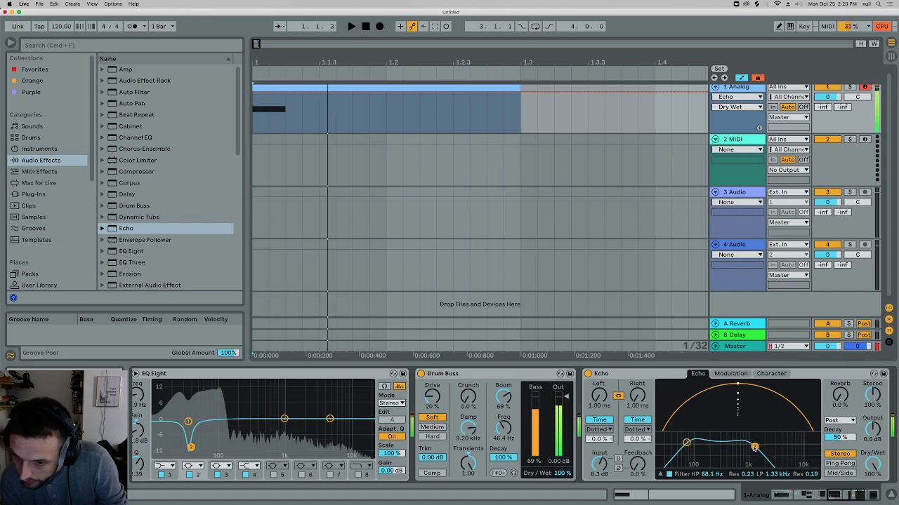
# Set the last Compressor to a -6.50 dB threshold, 7.88:1 ratio, 40.8 ms attack and 85.7 ms release
pyautogui.click(847, 496)
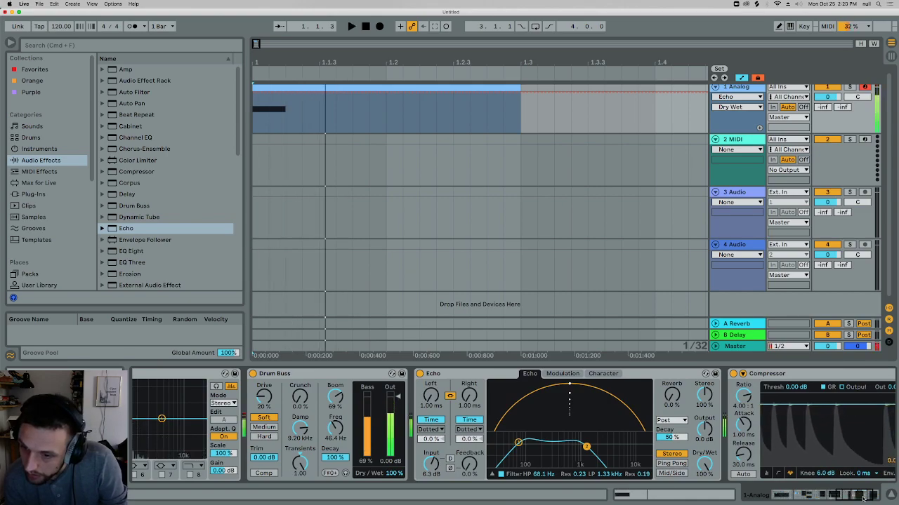
pyautogui.click(864, 497)
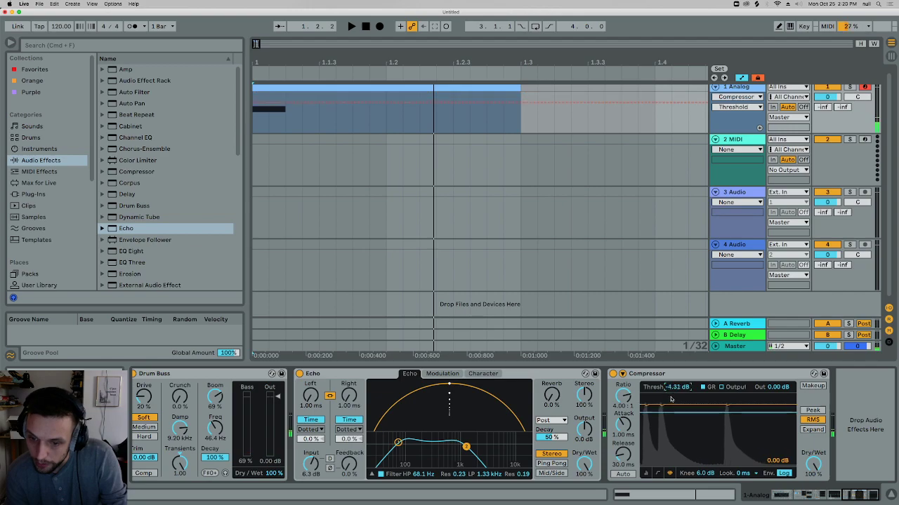
pyautogui.moveTo(671, 407); pyautogui.dragTo(678, 394)
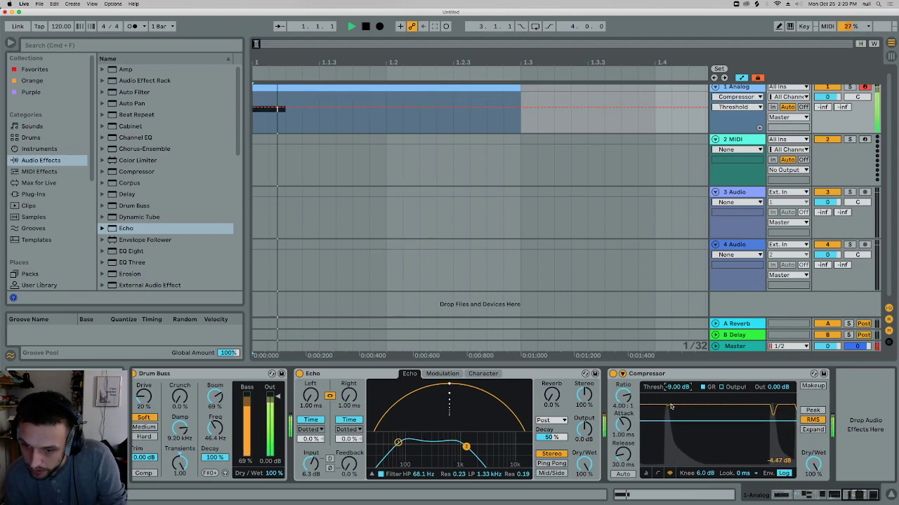
pyautogui.moveTo(624, 424); pyautogui.dragTo(625, 411)
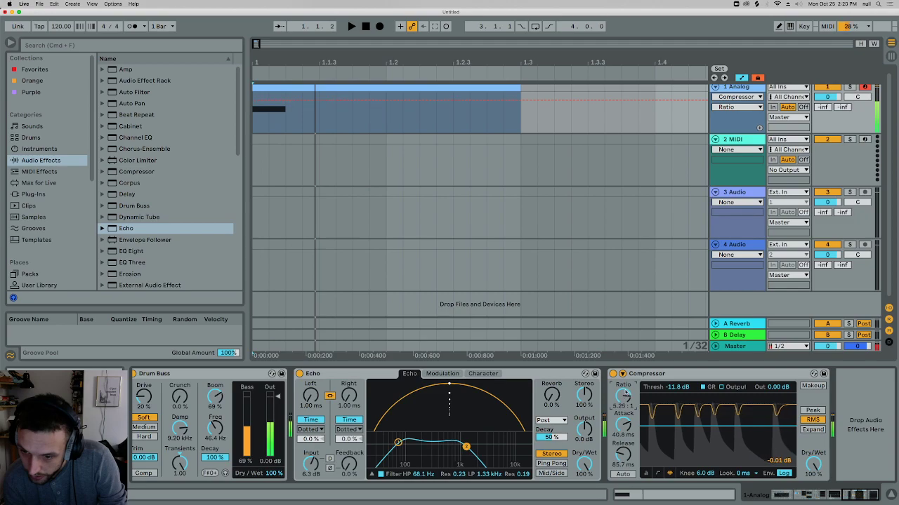
pyautogui.moveTo(675, 386)
pyautogui.mouseDown()
pyautogui.moveTo(676, 397)
pyautogui.moveTo(674, 380)
pyautogui.mouseUp()
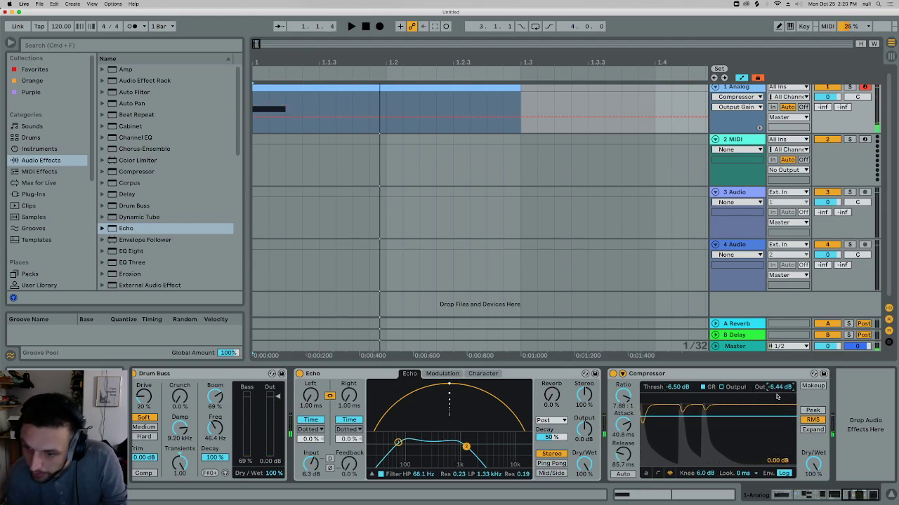
# Lower Drum Buss's Boom to 46% and set the last Compressor to -24.5 dB threshold, 58.9 ms attack and -2.25 dB output
pyautogui.moveTo(779, 390); pyautogui.dragTo(779, 389)
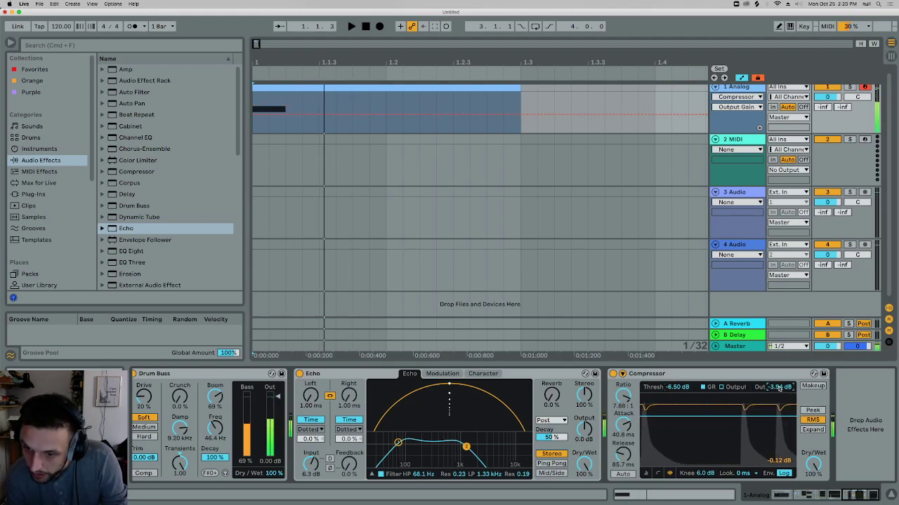
pyautogui.scroll(5, 777, 387)
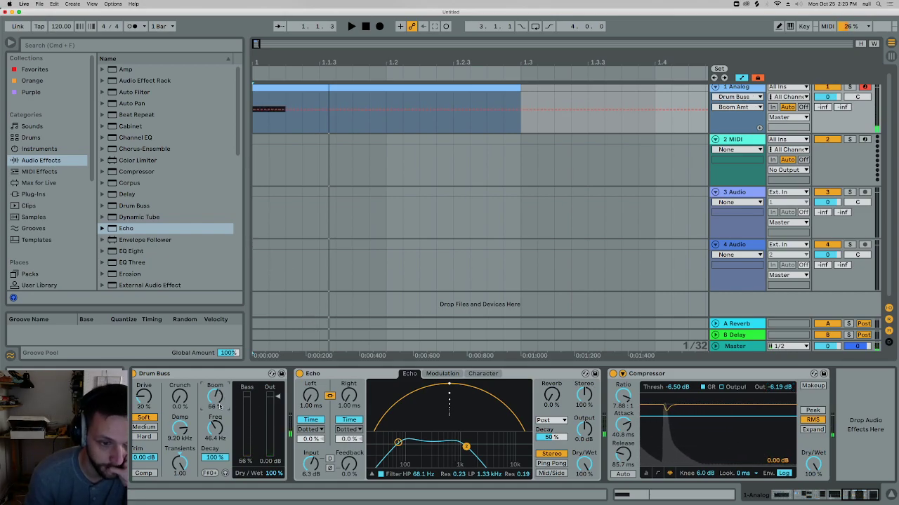
pyautogui.scroll(-4, 217, 402)
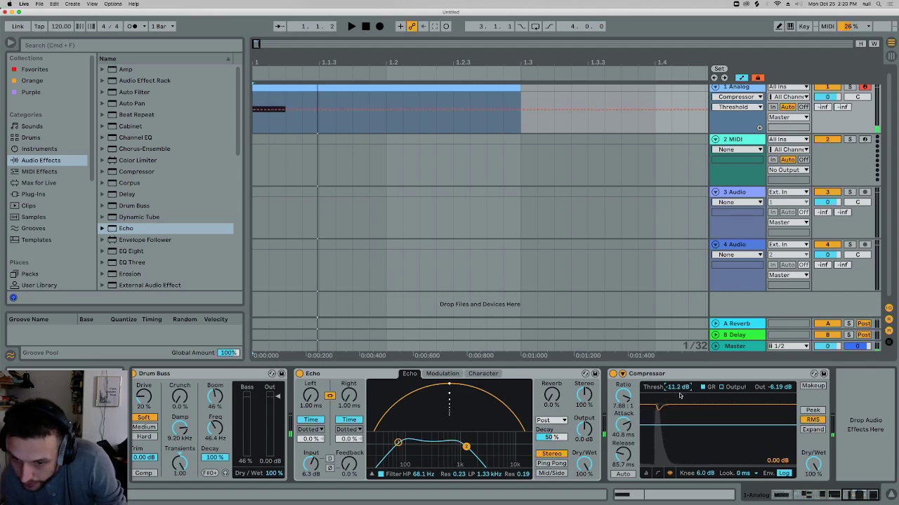
pyautogui.scroll(-6, 678, 395)
pyautogui.scroll(-6, 676, 395)
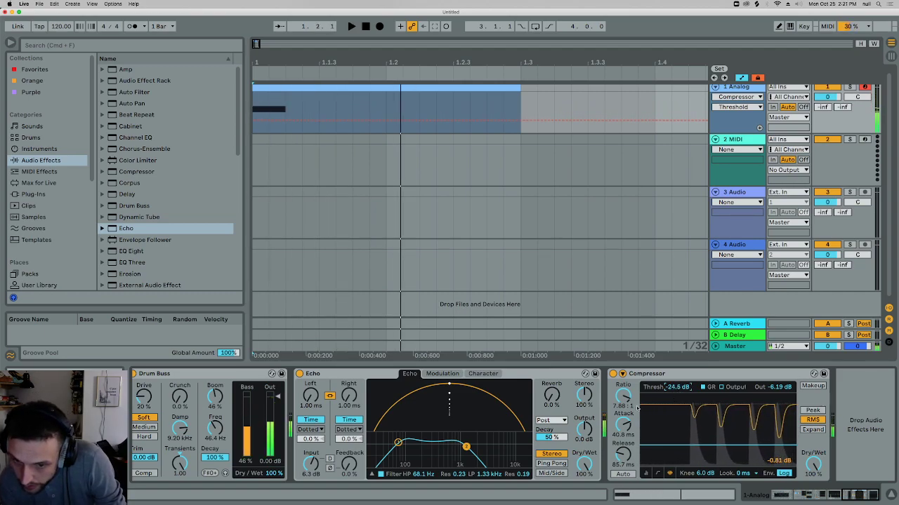
pyautogui.scroll(6, 624, 424)
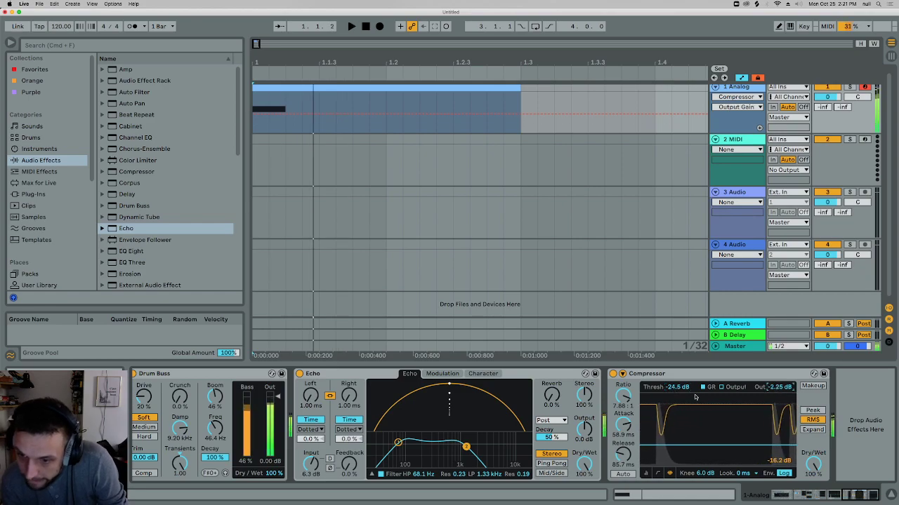
# Insert Corpus at the end of the device chain, keeping its resonator type on Beam
pyautogui.moveTo(155, 183); pyautogui.dragTo(174, 202)
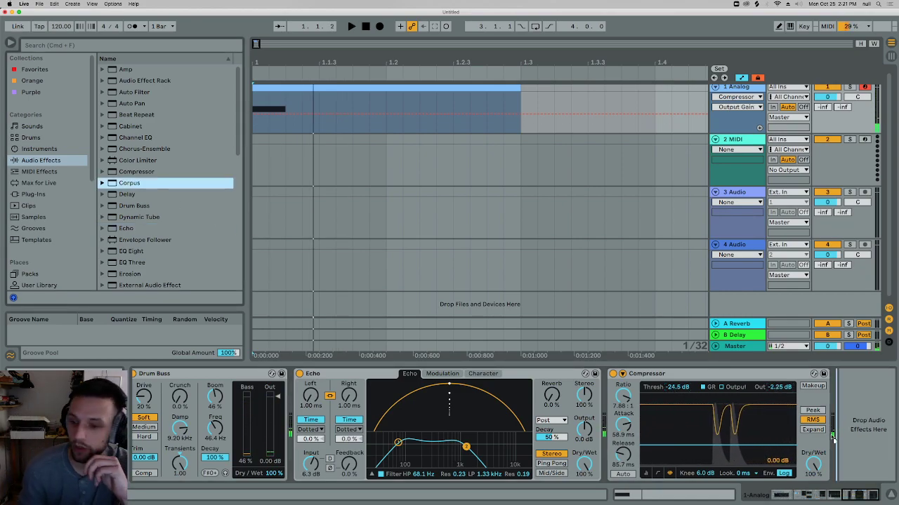
pyautogui.press('Return')
pyautogui.click(628, 385)
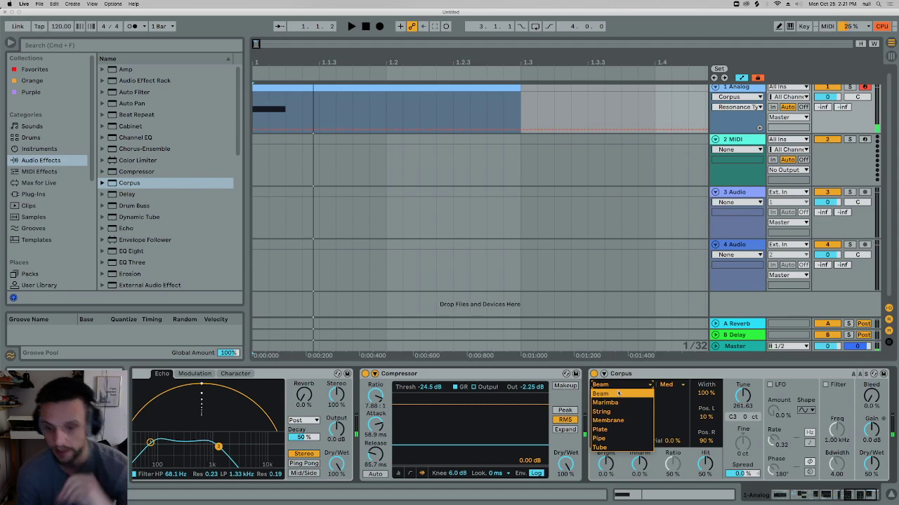
pyautogui.click(618, 393)
# Group Corpus into an Audio Effect Rack, add a second empty chain and name the chains Wet and Dry
pyautogui.press('super+g')
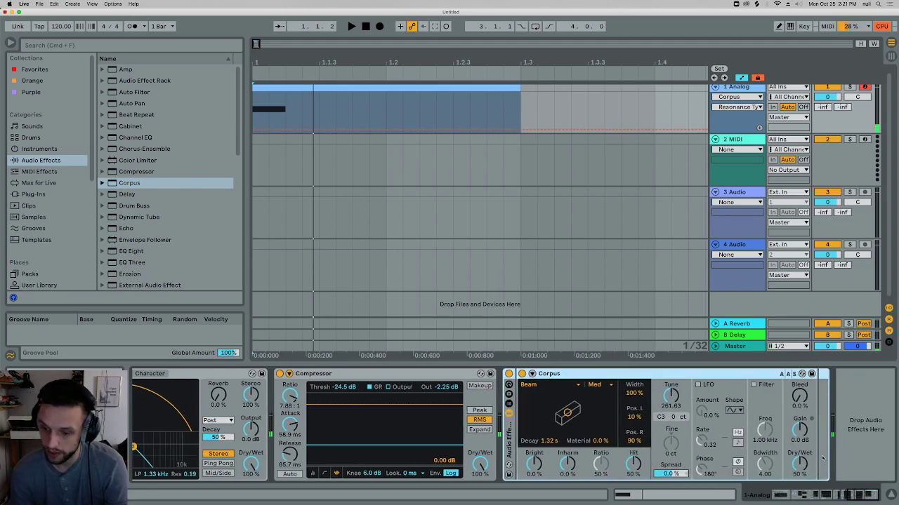
pyautogui.click(508, 406)
pyautogui.rightClick(539, 428)
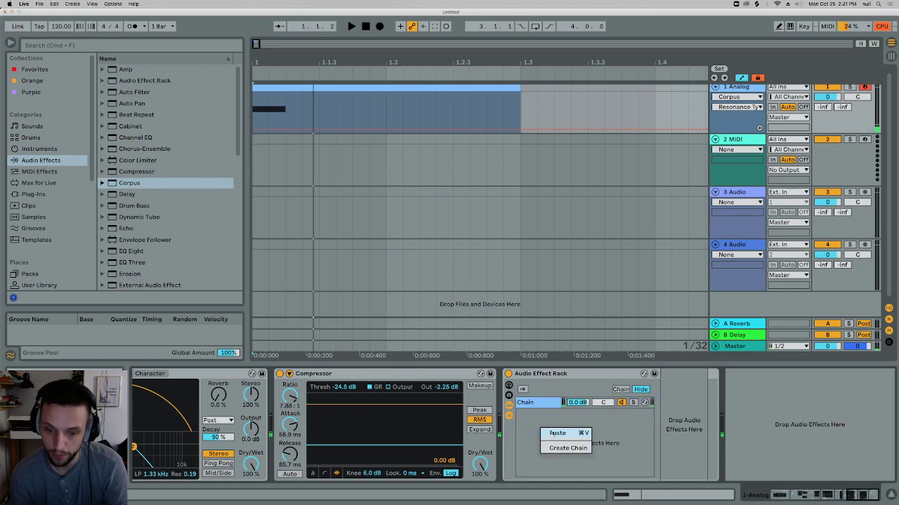
pyautogui.click(558, 449)
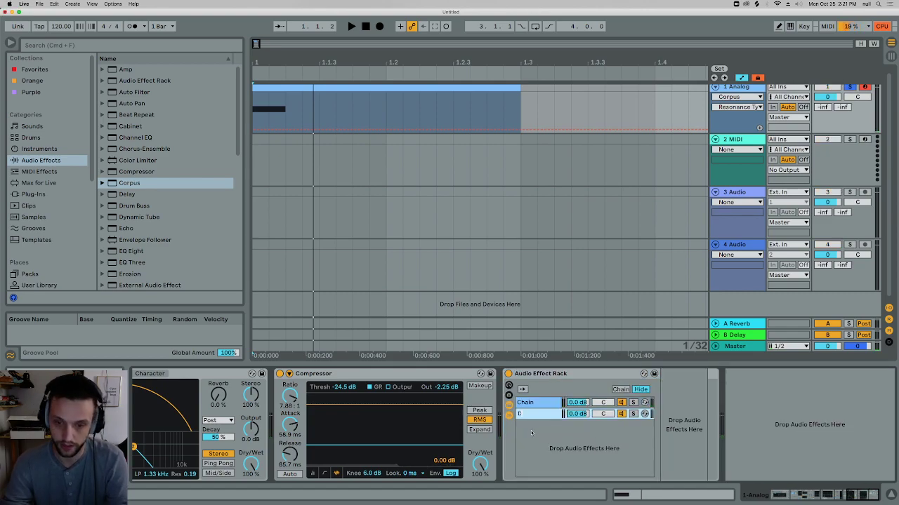
pyautogui.click(538, 405)
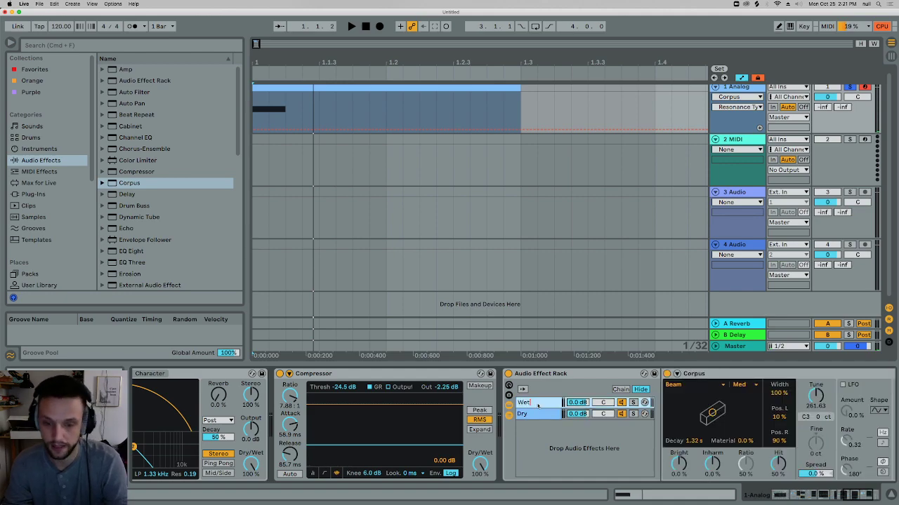
# Switch Corpus to the Pipe resonator, tune it down to 39.43 Hz and audition the sound
pyautogui.moveTo(862, 496); pyautogui.dragTo(867, 495)
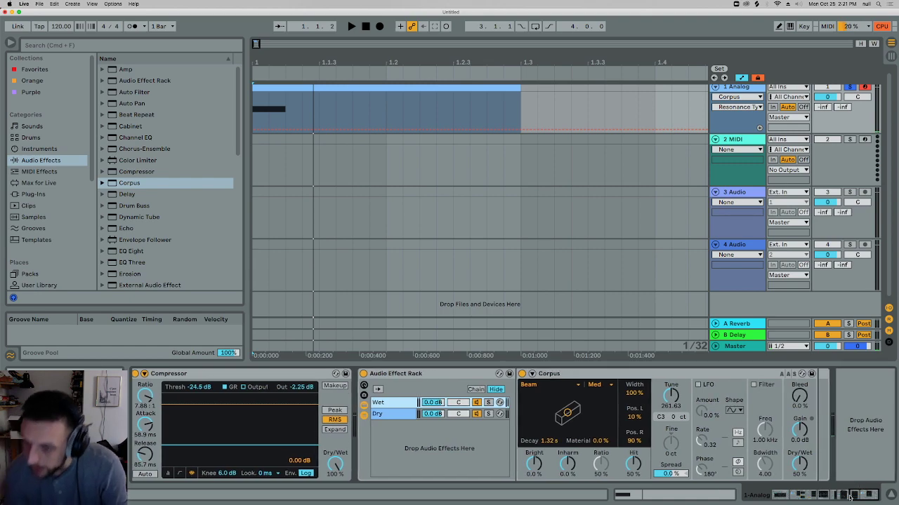
pyautogui.click(552, 385)
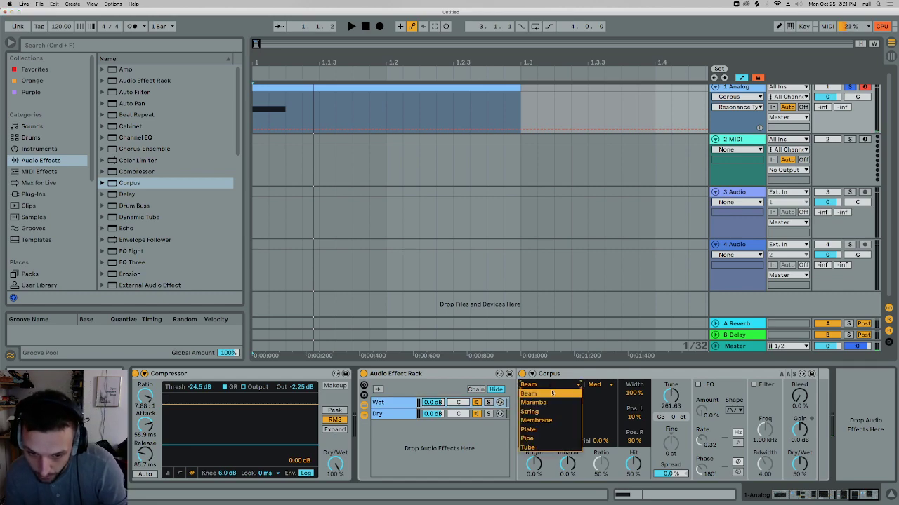
pyautogui.click(543, 439)
pyautogui.moveTo(669, 398); pyautogui.dragTo(671, 425)
pyautogui.press('space')
pyautogui.press('space')
pyautogui.press('space')
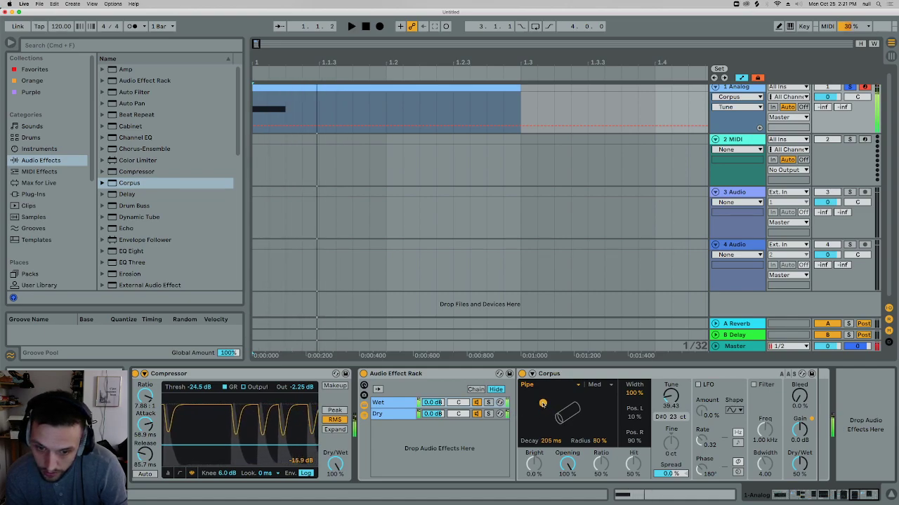
# Set Corpus's decay to 309 ms, radius to 3.7% and dry/wet to 100%, and audition it
pyautogui.moveTo(542, 404); pyautogui.dragTo(548, 428)
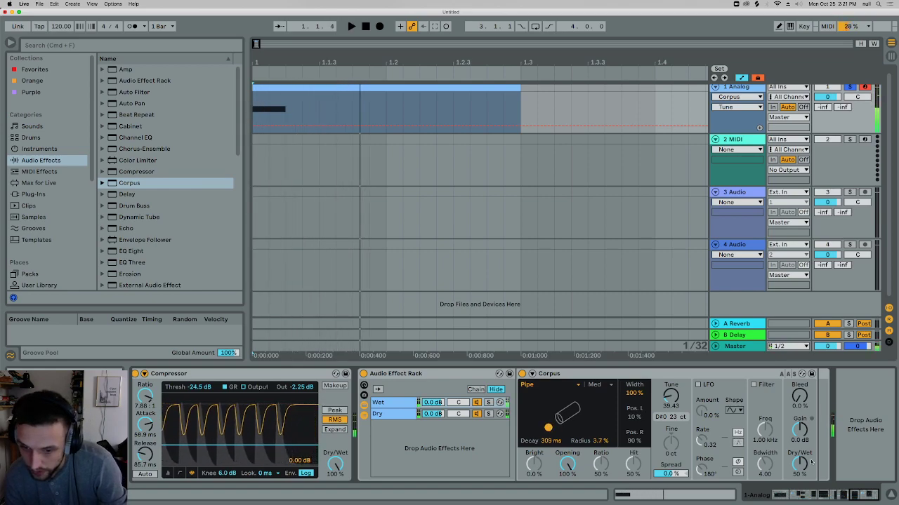
pyautogui.moveTo(802, 462); pyautogui.dragTo(803, 425)
pyautogui.press('space')
pyautogui.press('space')
pyautogui.press('space')
pyautogui.press('space')
# Reduce the pipe's radius to 0.0% with a 465 ms decay and audition the change
pyautogui.moveTo(549, 428); pyautogui.dragTo(553, 432)
pyautogui.press('space')
pyautogui.press('space')
pyautogui.press('space')
pyautogui.press('space')
pyautogui.press('space')
# Narrow Corpus's width to 0.0%, shorten its decay to 354 ms and audition it
pyautogui.moveTo(639, 392); pyautogui.dragTo(636, 415)
pyautogui.press('space')
pyautogui.press('space')
pyautogui.press('space')
pyautogui.press('space')
pyautogui.press('space')
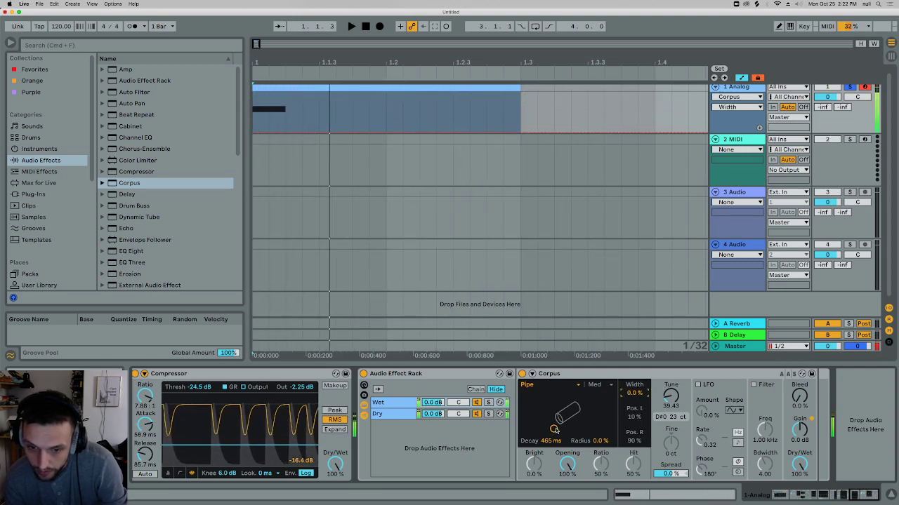
pyautogui.moveTo(555, 429); pyautogui.dragTo(549, 430)
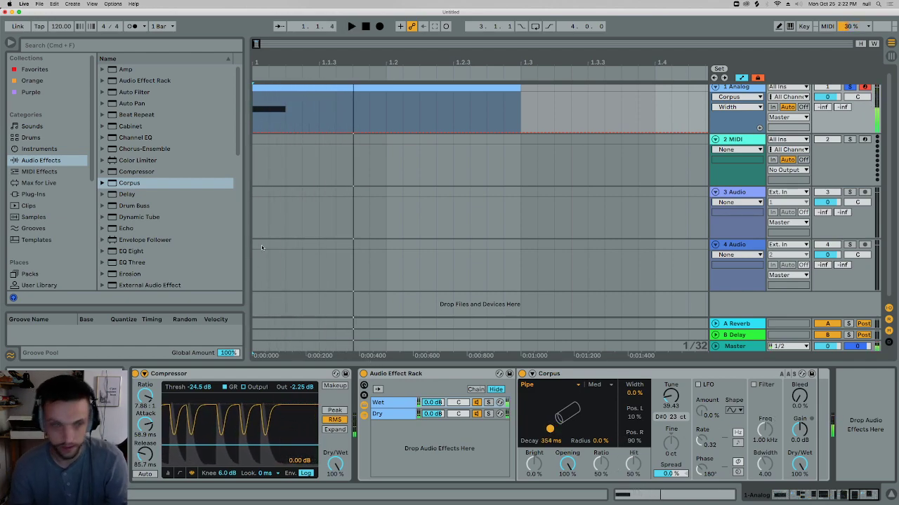
# Add Auto Filter to the Dry chain at 658 Hz with 41% resonance, automating its frequency in a quick curve down to about 41 Hz
pyautogui.click(134, 92)
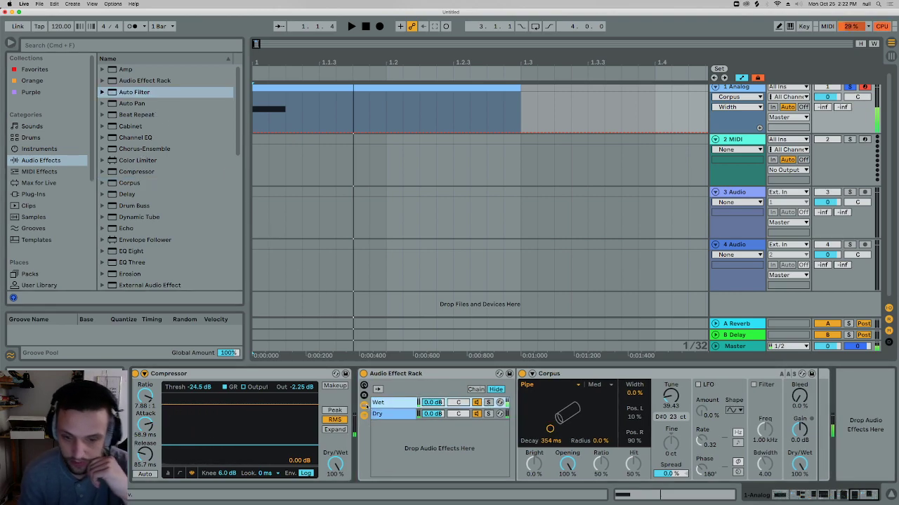
pyautogui.moveTo(390, 415); pyautogui.dragTo(390, 416)
pyautogui.moveTo(662, 436); pyautogui.dragTo(610, 426)
pyautogui.press('space')
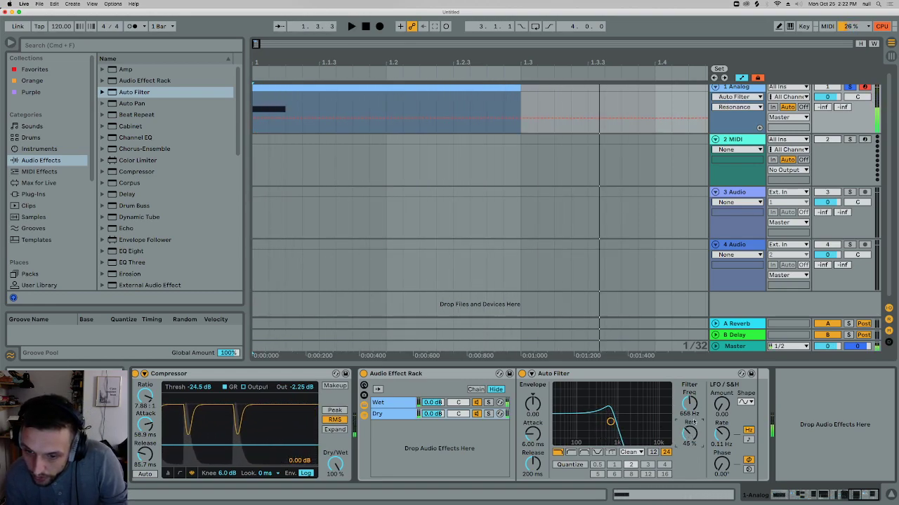
pyautogui.moveTo(688, 437); pyautogui.dragTo(690, 438)
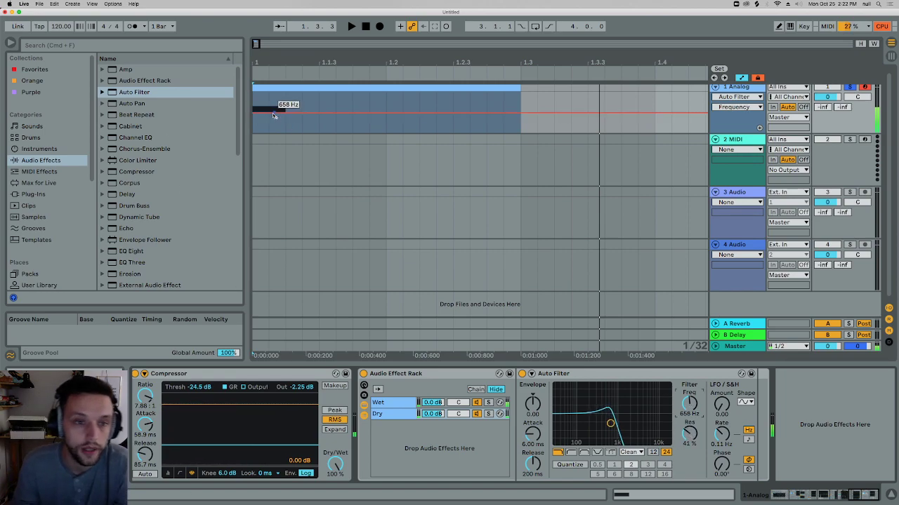
pyautogui.moveTo(255, 113); pyautogui.dragTo(268, 131)
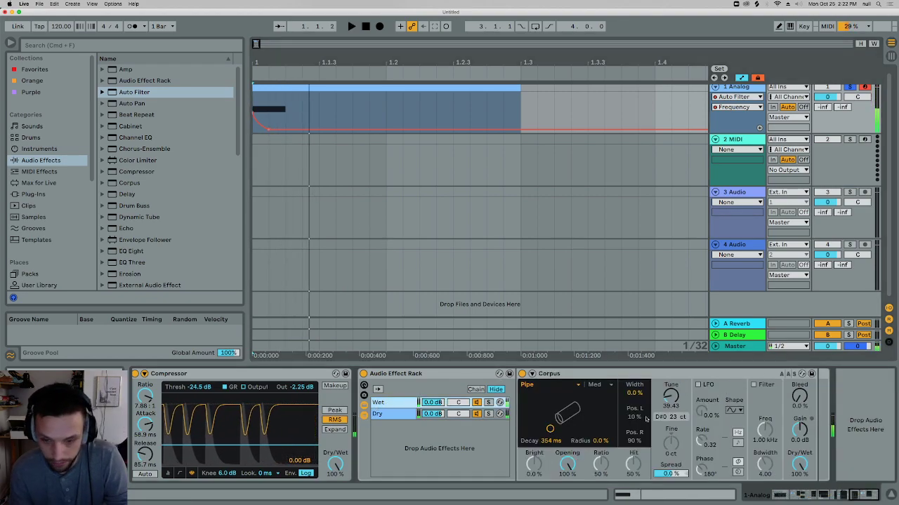
# Shorten the decay of Corpus in the Wet chain to 285 ms, audition it repeatedly and check the Dry chain
pyautogui.moveTo(548, 441); pyautogui.dragTo(547, 444)
pyautogui.press('space')
pyautogui.press('space')
pyautogui.press('space')
pyautogui.press('space')
pyautogui.press('space')
pyautogui.press('space')
pyautogui.press('space')
pyautogui.press('space')
pyautogui.click(394, 417)
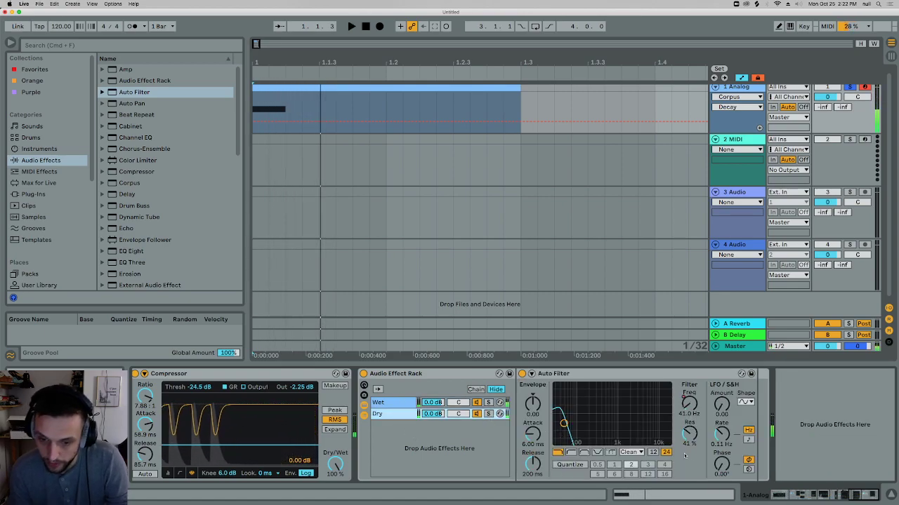
# Add Auto Filter after Corpus in the Wet chain, set its frequency to 4.03 kHz with 25% resonance, and audition it
pyautogui.click(406, 404)
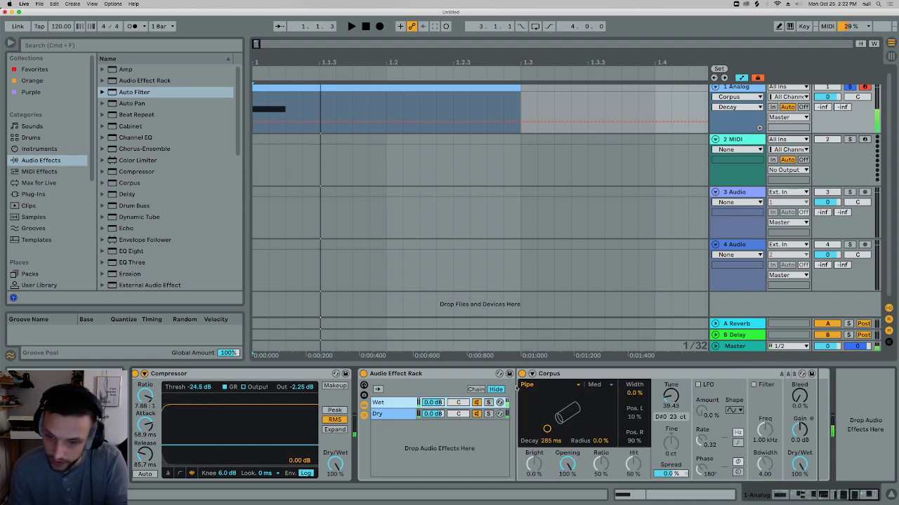
pyautogui.moveTo(133, 92); pyautogui.dragTo(753, 384)
pyautogui.moveTo(779, 414)
pyautogui.mouseDown()
pyautogui.moveTo(791, 434)
pyautogui.moveTo(760, 434)
pyautogui.moveTo(775, 430)
pyautogui.mouseUp()
pyautogui.press('space')
pyautogui.press('space')
pyautogui.press('space')
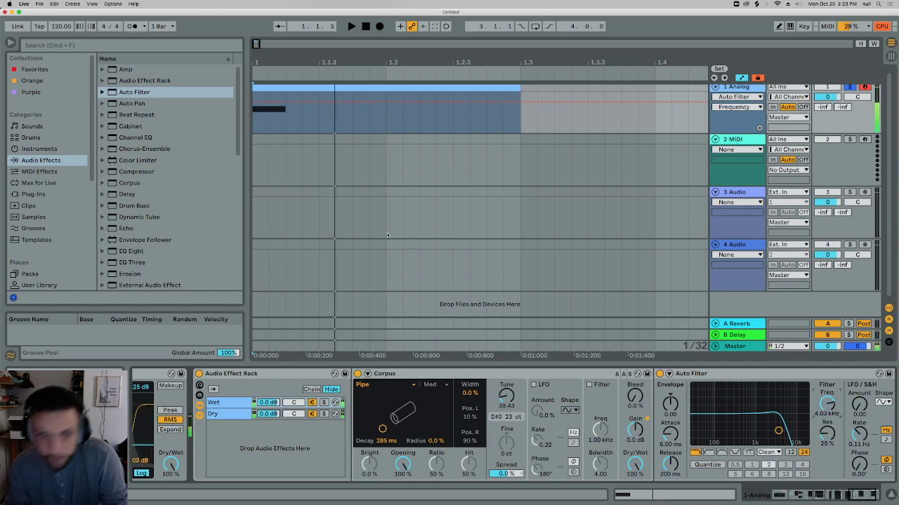
# Automate the Wet chain's Auto Filter frequency to fall in a curve over the first part of the clip to about 230 Hz
pyautogui.moveTo(268, 106)
pyautogui.mouseDown()
pyautogui.moveTo(283, 137)
pyautogui.moveTo(280, 114)
pyautogui.moveTo(304, 136)
pyautogui.moveTo(321, 133)
pyautogui.mouseUp()
pyautogui.click(303, 135)
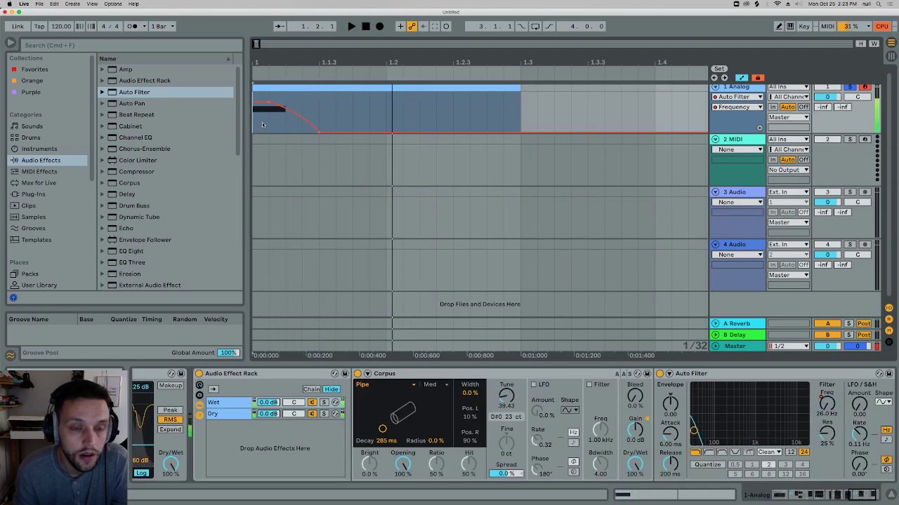
pyautogui.moveTo(297, 118)
pyautogui.moveTo(325, 133); pyautogui.dragTo(320, 119)
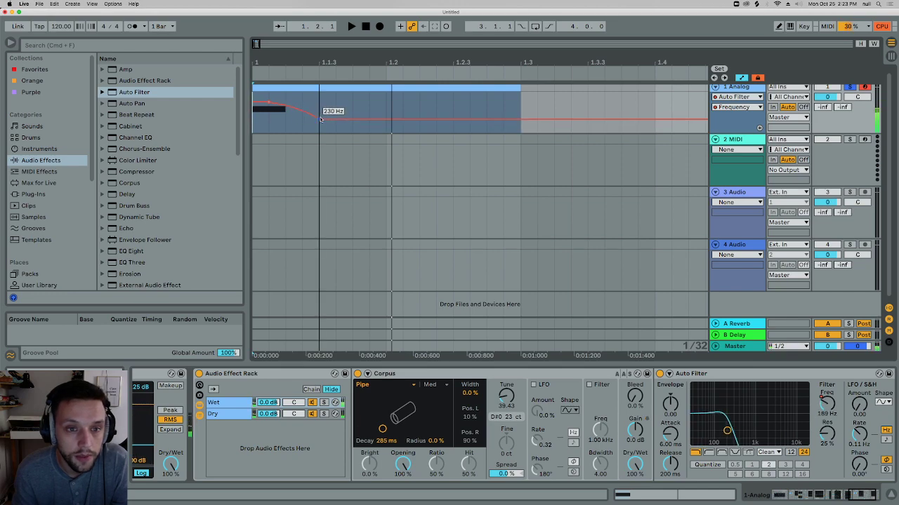
# Lower the start of the filter frequency automation to about 1.49 kHz, end it at 280 Hz and audition it
pyautogui.moveTo(274, 107)
pyautogui.moveTo(270, 106); pyautogui.dragTo(272, 111)
pyautogui.press('space')
pyautogui.press('space')
pyautogui.press('space')
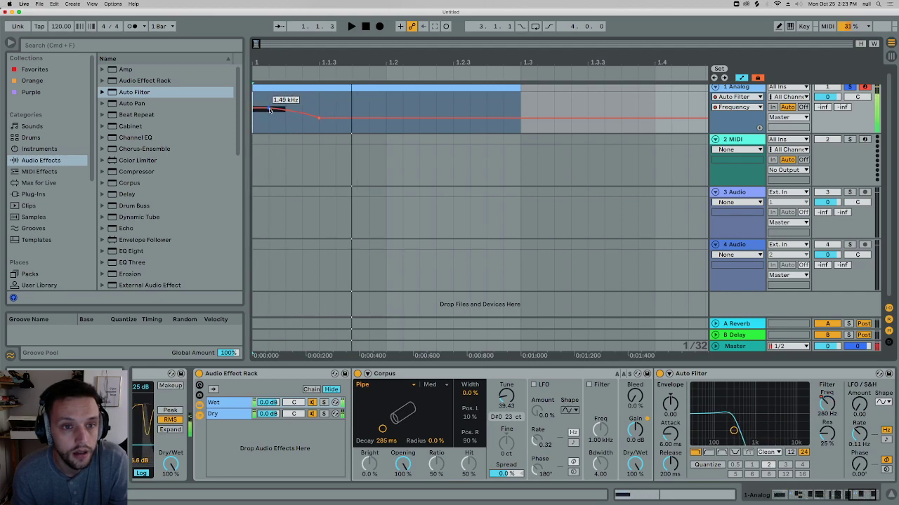
pyautogui.press('space')
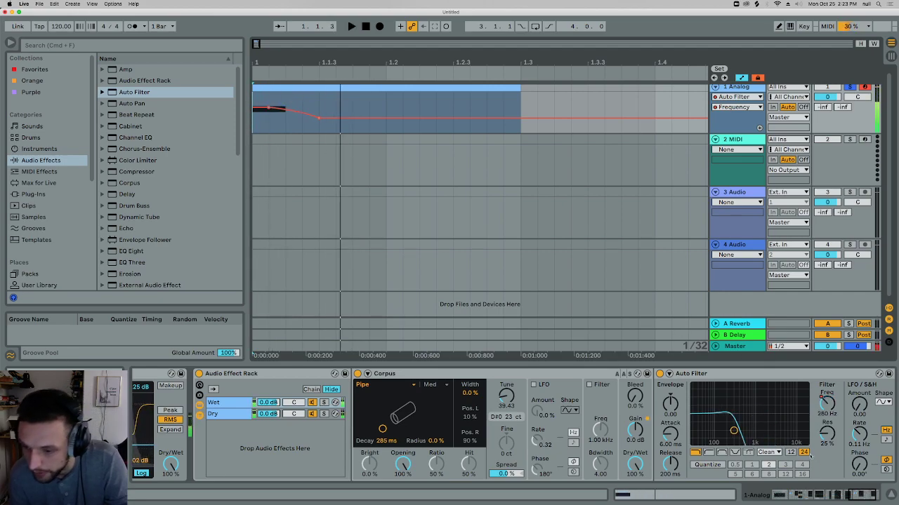
# Switch the Wet chain's Auto Filter to the OSR circuit with a 12 dB slope, trying its drive and returning it to 0.00 dB
pyautogui.click(769, 452)
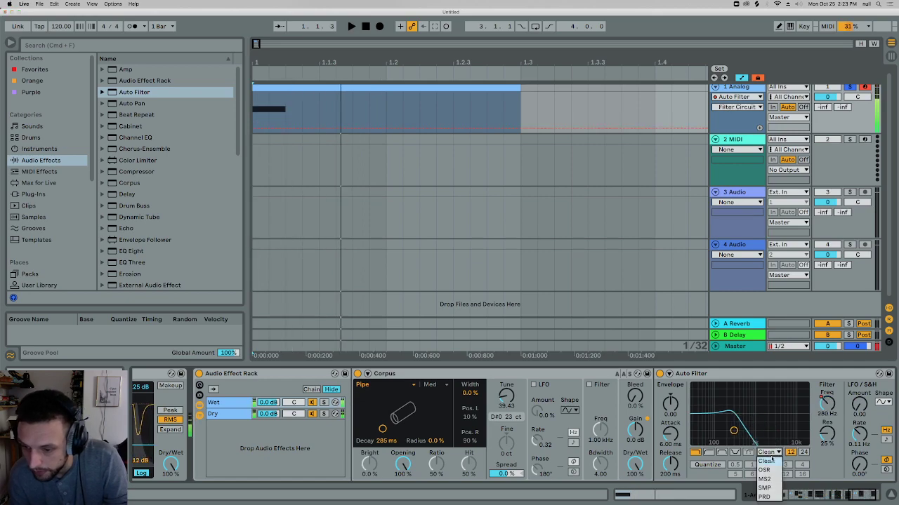
pyautogui.click(764, 470)
pyautogui.click(827, 463)
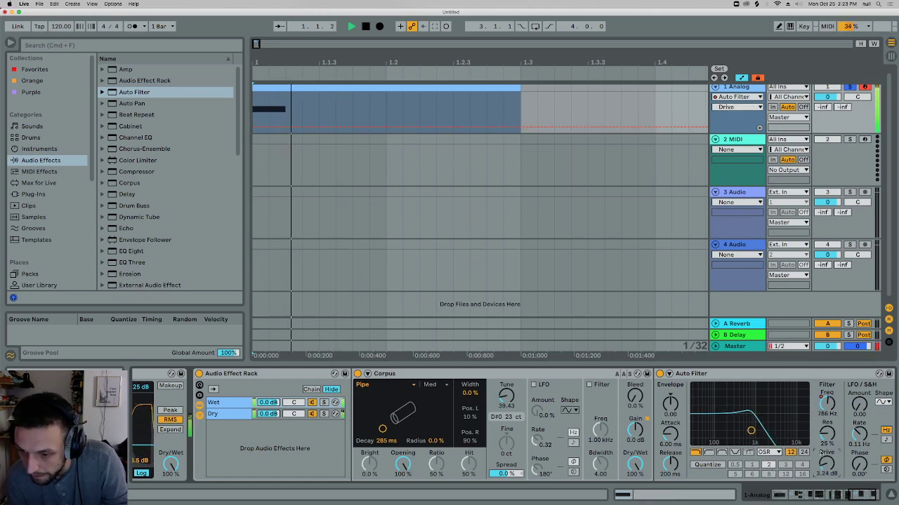
pyautogui.moveTo(831, 472); pyautogui.dragTo(826, 466)
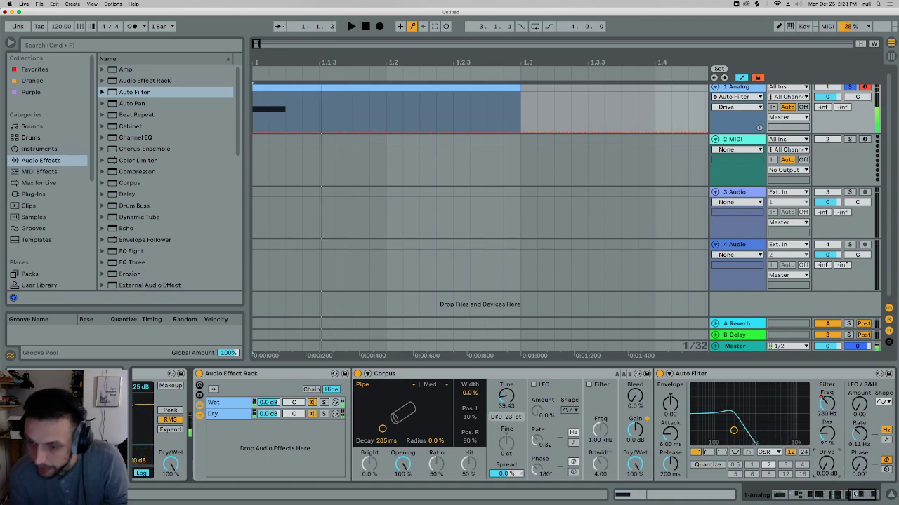
# Insert Drum Buss after the Wet/Dry rack, set its Transients to -0.29 and start auditioning it
pyautogui.moveTo(850, 495); pyautogui.dragTo(878, 496)
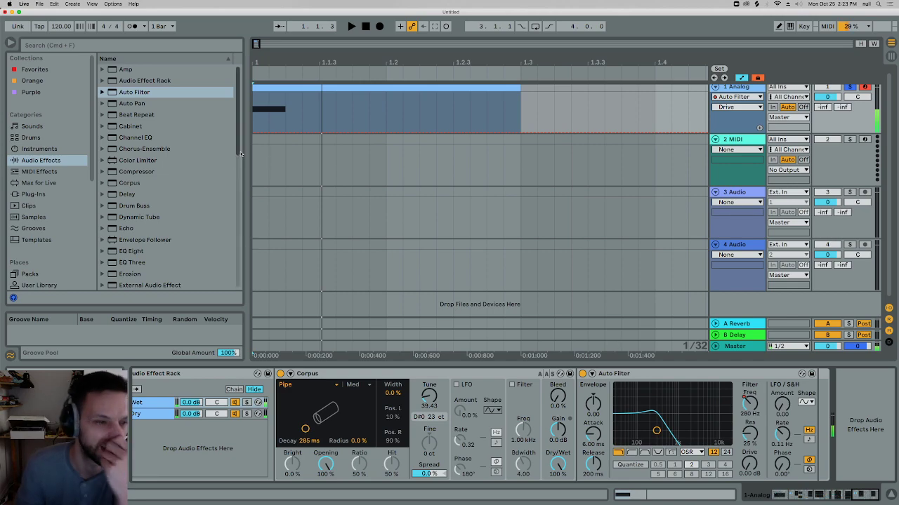
pyautogui.moveTo(134, 206); pyautogui.dragTo(867, 441)
pyautogui.moveTo(782, 469); pyautogui.dragTo(783, 474)
pyautogui.press('space')
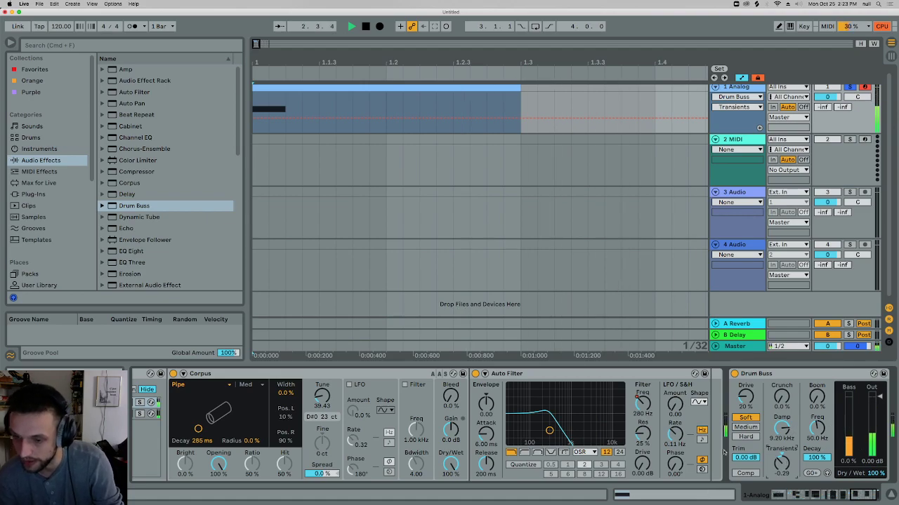
# Insert a Gate directly after the Wet/Dry rack, lower its threshold to -17.5 dB and audition it
pyautogui.scroll(-3, 144, 189)
pyautogui.scroll(-2, 143, 205)
pyautogui.doubleClick(144, 203)
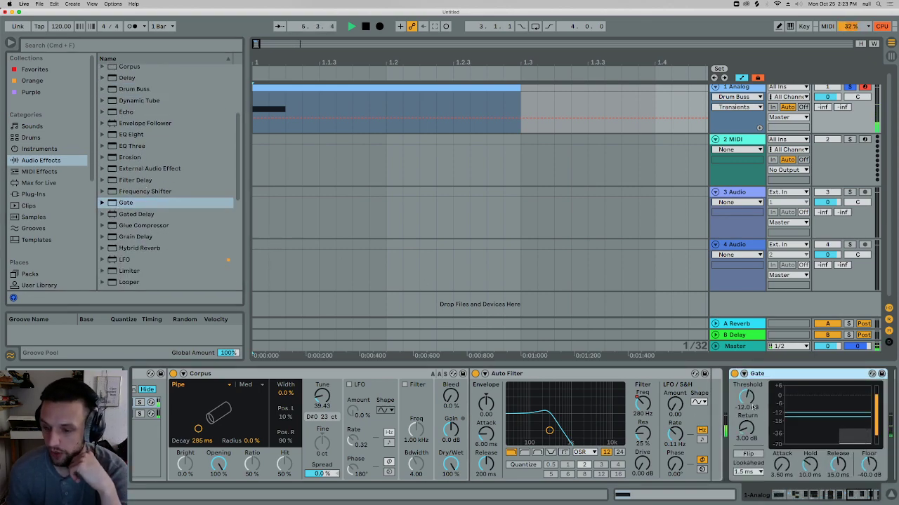
pyautogui.moveTo(753, 407); pyautogui.dragTo(749, 410)
pyautogui.press('space')
pyautogui.press('space')
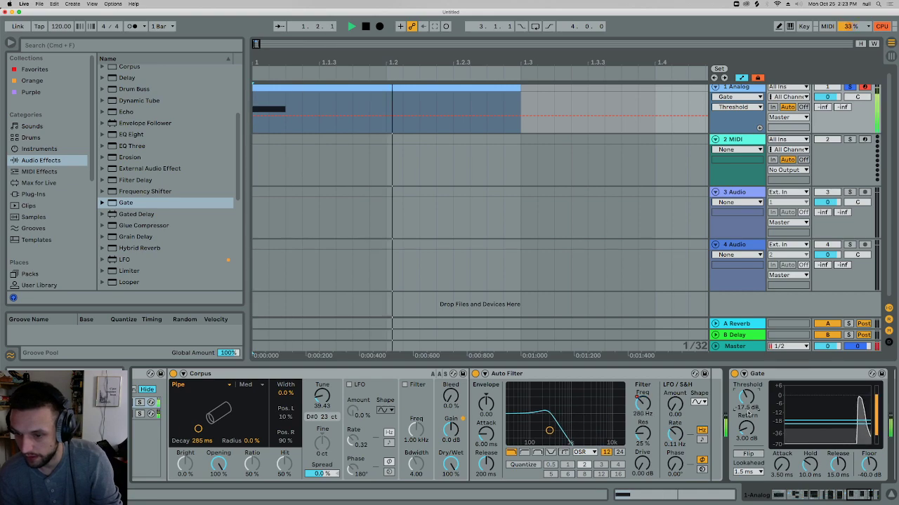
# Raise the Gate's release to 134 ms, lower its threshold to -18.1 dB and audition the sound
pyautogui.moveTo(839, 469); pyautogui.dragTo(839, 462)
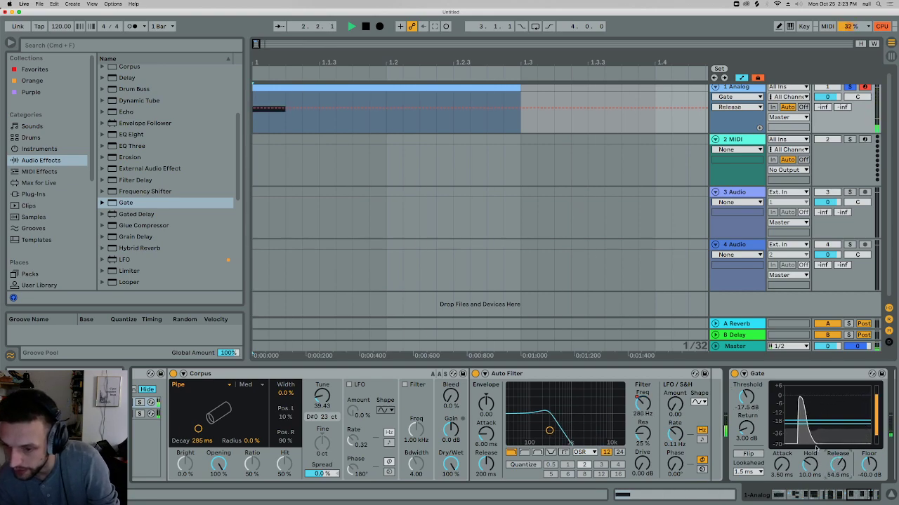
pyautogui.press('space')
pyautogui.press('space')
pyautogui.press('space')
pyautogui.press('space')
pyautogui.moveTo(839, 469); pyautogui.dragTo(841, 462)
pyautogui.press('space')
pyautogui.press('space')
pyautogui.moveTo(744, 395); pyautogui.dragTo(745, 398)
pyautogui.press('space')
pyautogui.press('space')
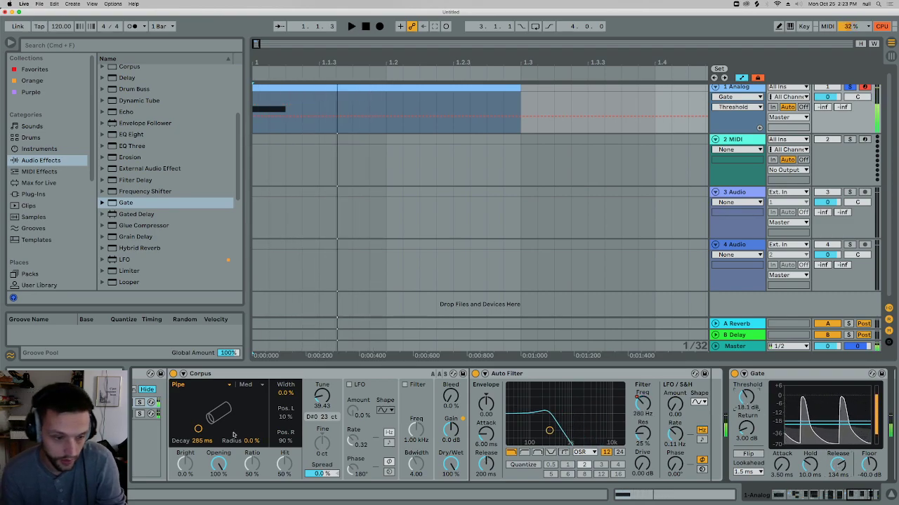
# Try the Corpus Tune at 43.06 and audition it repeatedly
pyautogui.moveTo(326, 399); pyautogui.dragTo(321, 399)
pyautogui.press('space')
pyautogui.press('space')
pyautogui.press('space')
pyautogui.press('space')
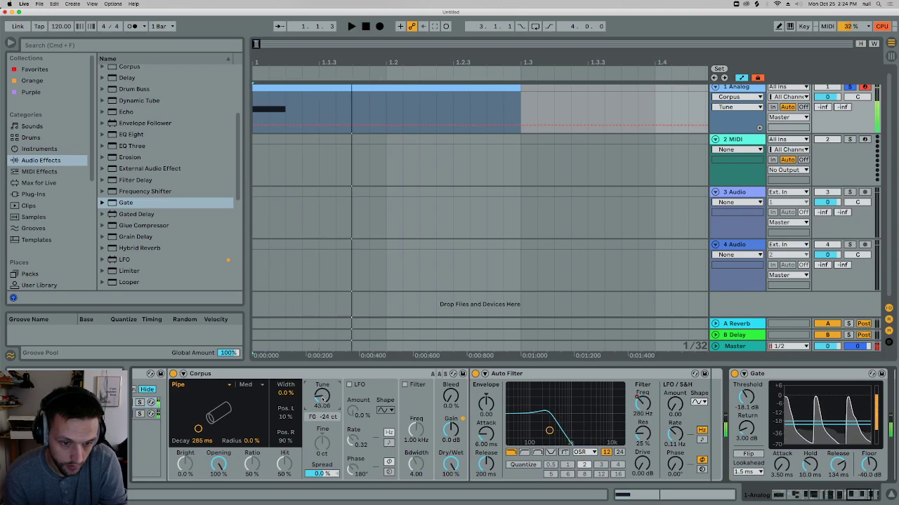
pyautogui.press('space')
# Switch the Corpus resonator to Beam, set Pos. L and Pos. R to 0.0% and audition it
pyautogui.click(217, 385)
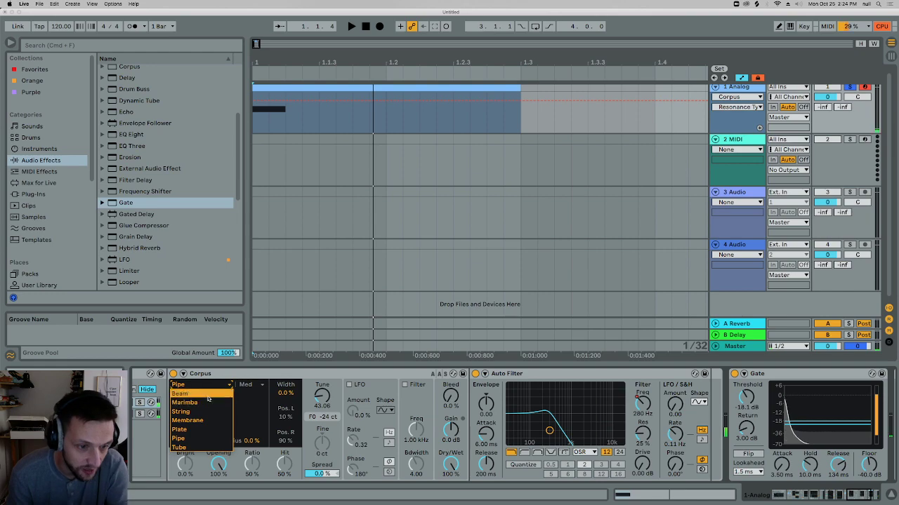
pyautogui.click(208, 395)
pyautogui.press('space')
pyautogui.moveTo(286, 440); pyautogui.dragTo(289, 491)
pyautogui.press('space')
pyautogui.press('space')
# Set the Beam's decay to 444 ms, its material to -78% and the Corpus Tune to 47.02 while auditioning
pyautogui.press('space')
pyautogui.press('space')
pyautogui.press('space')
pyautogui.press('space')
pyautogui.moveTo(202, 426); pyautogui.dragTo(204, 425)
pyautogui.press('space')
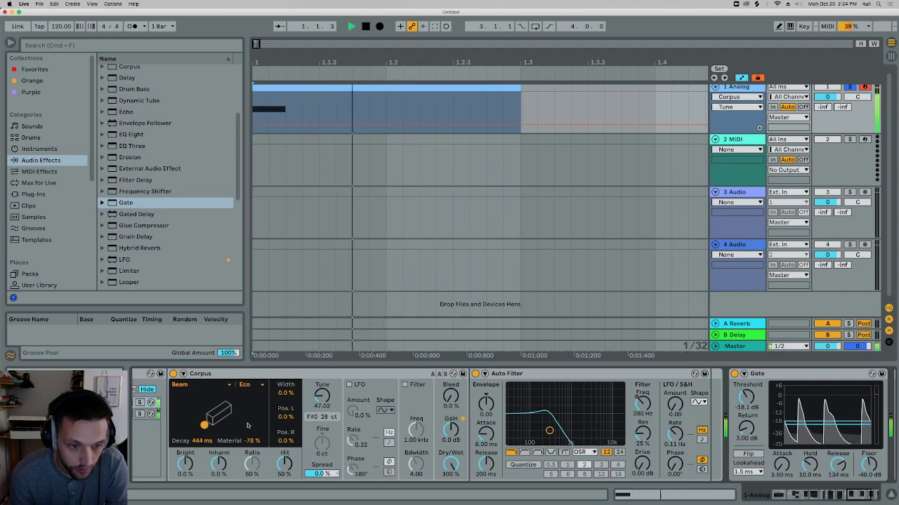
# Lower the Transients of Drum Buss to -0.35 and audition it
pyautogui.moveTo(861, 497); pyautogui.dragTo(870, 497)
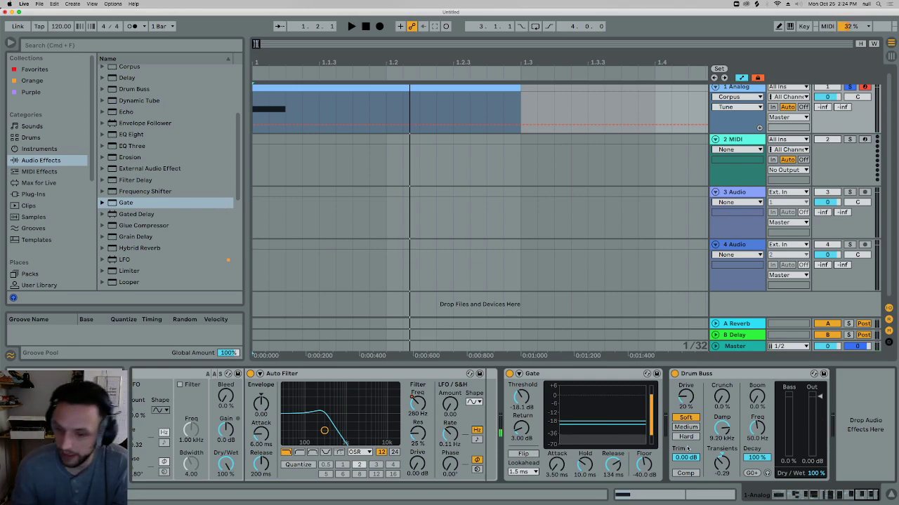
pyautogui.click(721, 463)
pyautogui.press('space')
pyautogui.moveTo(723, 470); pyautogui.dragTo(721, 467)
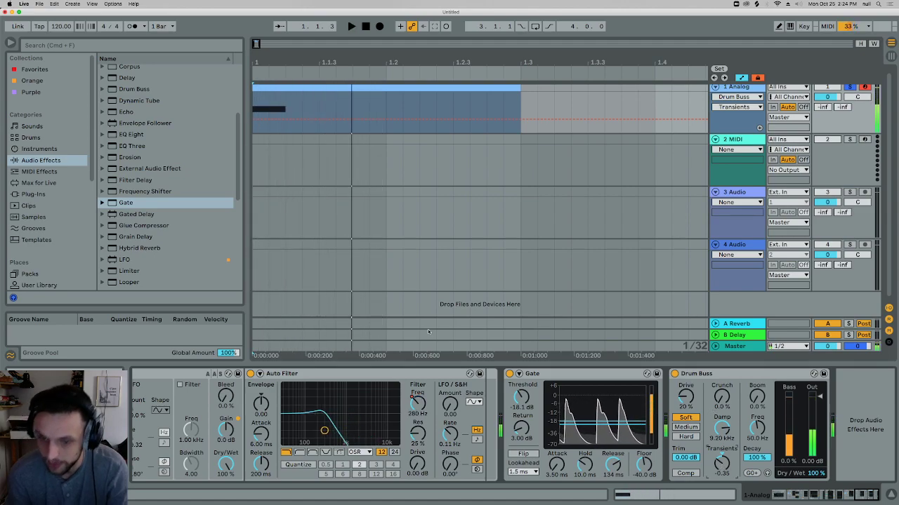
# Insert a Saturator after Drum Buss with Drive 8.00 dB, Dry/Wet 19.8% and Soft Clip on, and lower Drum Buss's output to -5.52 dB
pyautogui.scroll(-10, 160, 222)
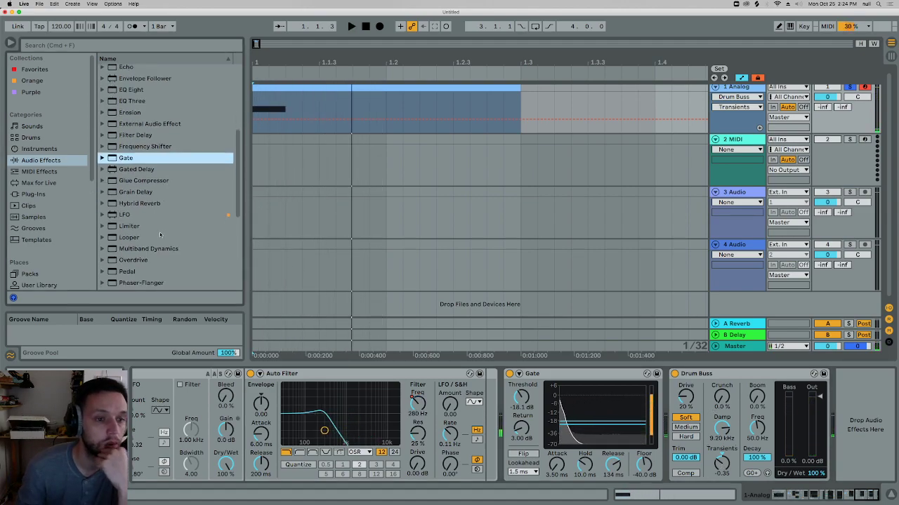
pyautogui.moveTo(132, 260); pyautogui.dragTo(756, 422)
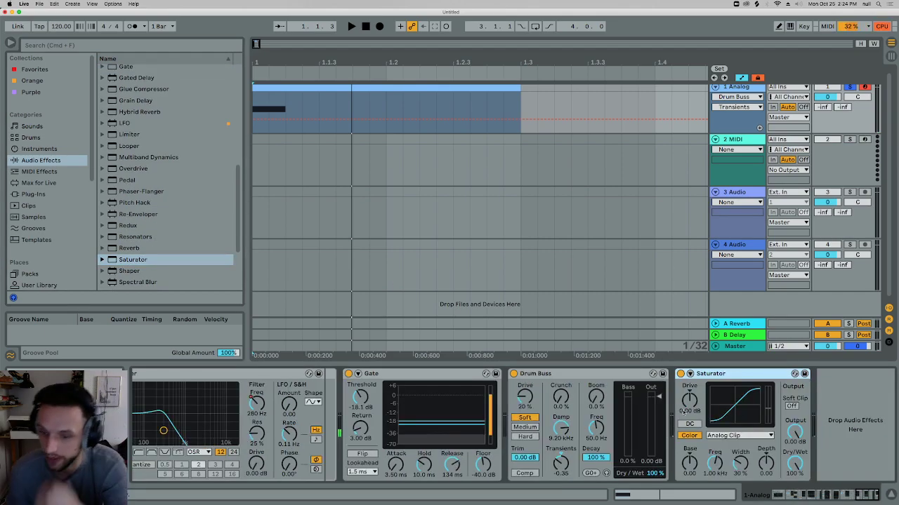
pyautogui.moveTo(687, 402); pyautogui.dragTo(687, 390)
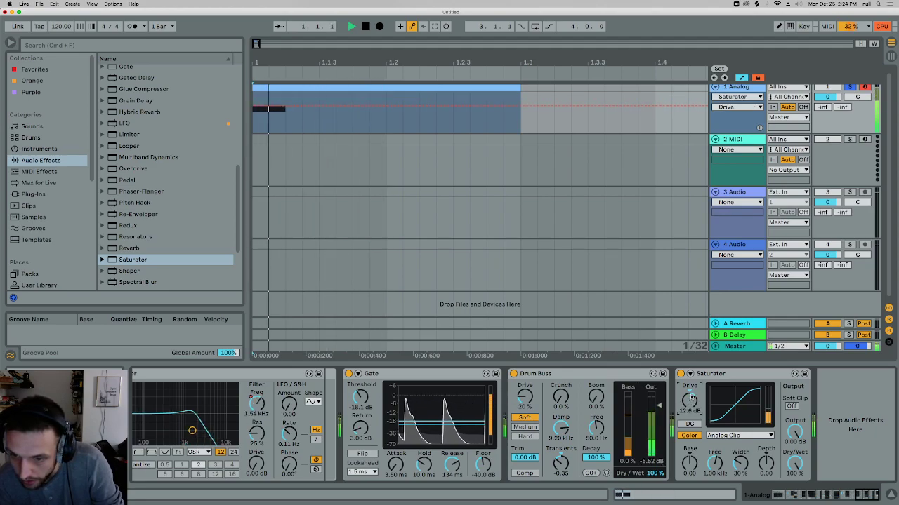
pyautogui.moveTo(691, 403); pyautogui.dragTo(690, 424)
pyautogui.moveTo(787, 466); pyautogui.dragTo(788, 469)
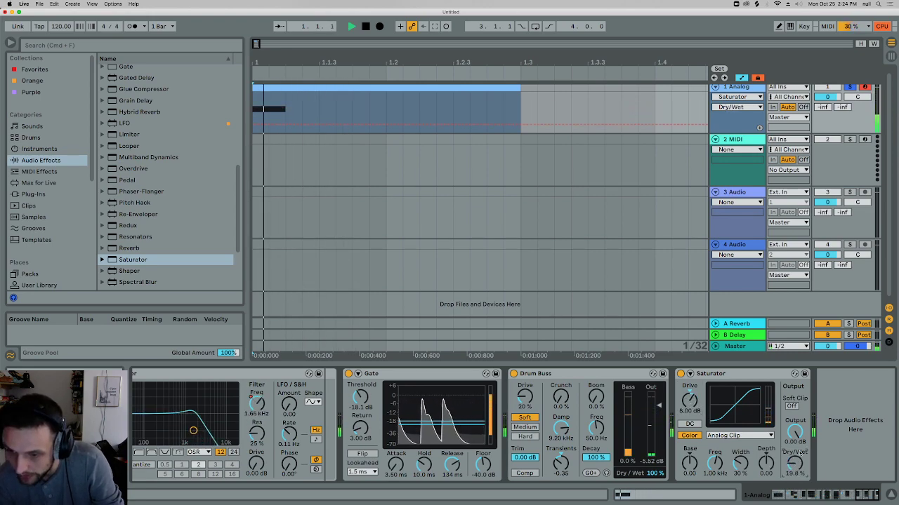
pyautogui.click(791, 406)
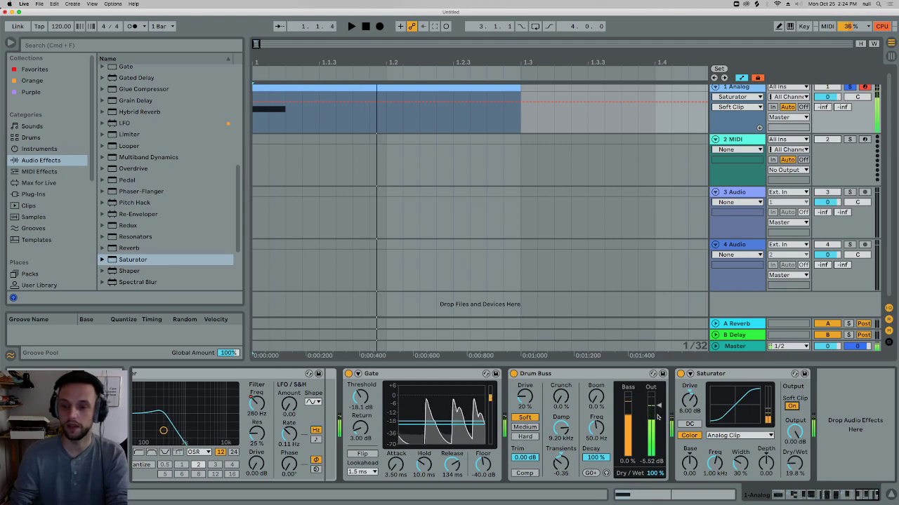
# Duplicate the first beat of the Analog clip three times to fill bar 1
pyautogui.scroll(1, 775, 160)
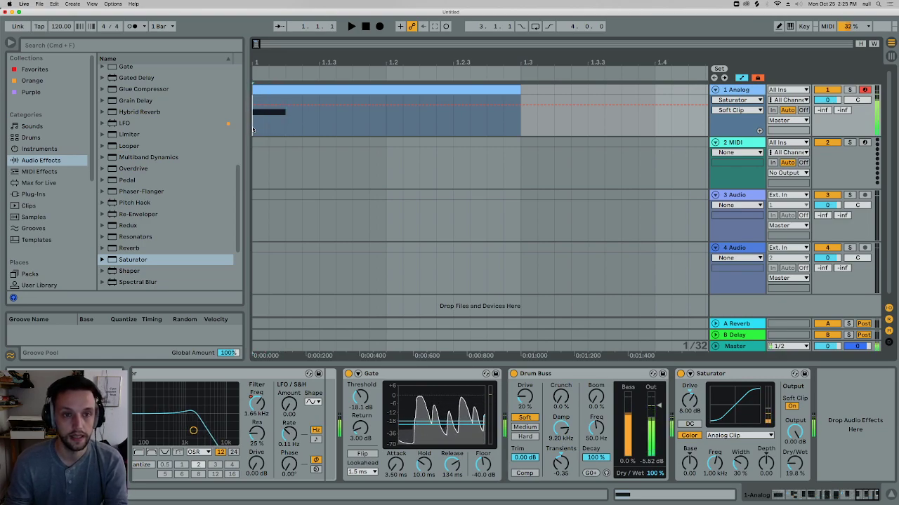
pyautogui.moveTo(298, 63); pyautogui.dragTo(292, 43)
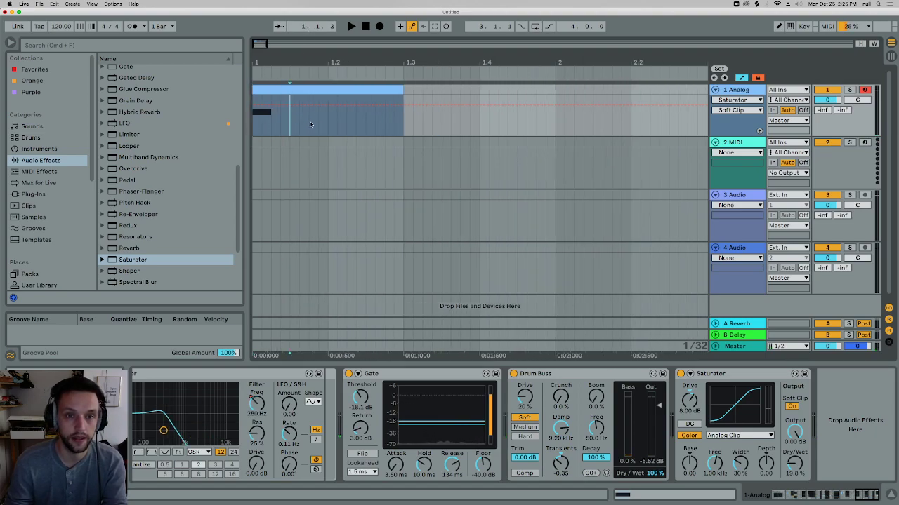
pyautogui.moveTo(366, 124); pyautogui.dragTo(253, 90)
pyautogui.click(253, 90)
pyautogui.click(332, 132)
pyautogui.moveTo(332, 130); pyautogui.dragTo(255, 86)
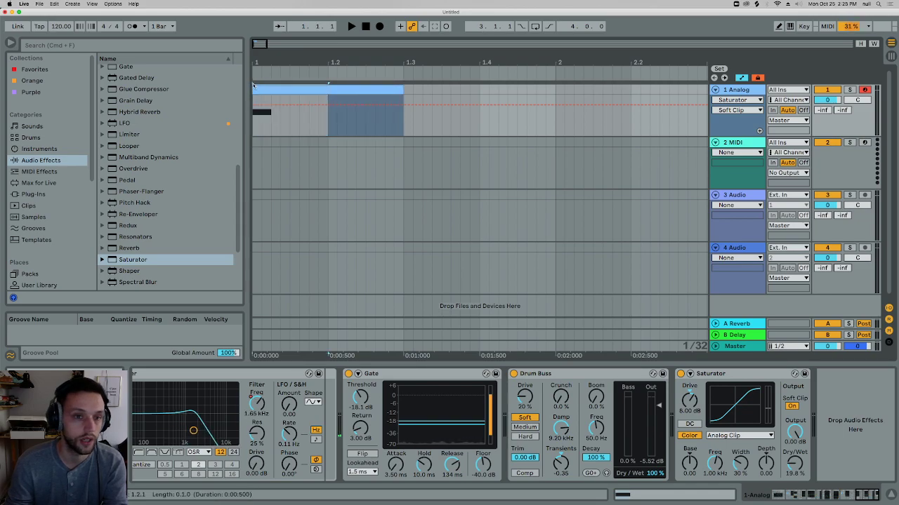
pyautogui.hotkey('ctrl', 'd')
pyautogui.press('super+d')
pyautogui.press('super+d')
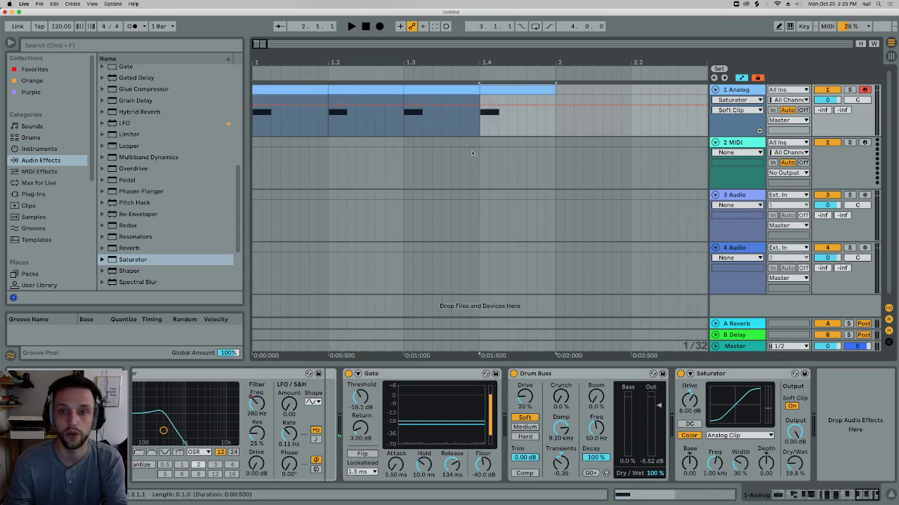
# Loop the four Analog clips across bar 1 and audition the loop
pyautogui.moveTo(552, 133); pyautogui.dragTo(245, 90)
pyautogui.press('super+l')
pyautogui.press('space')
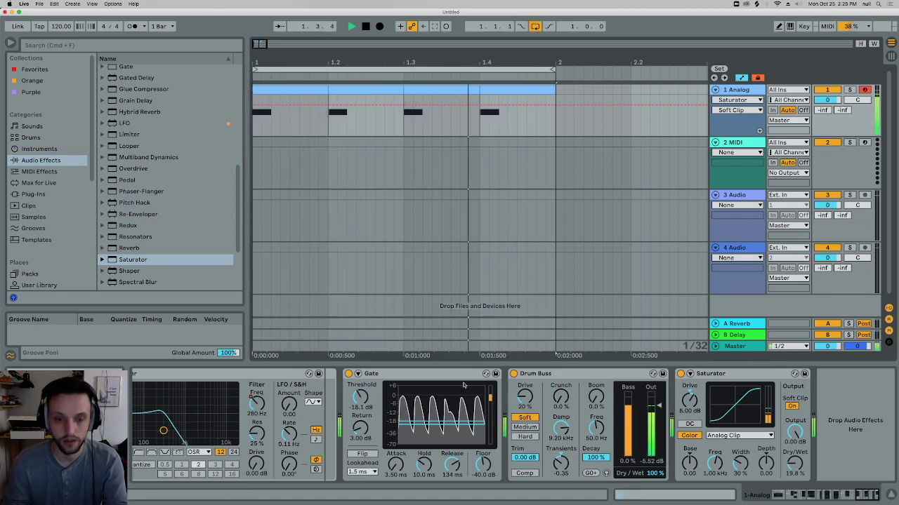
pyautogui.press('space')
# Unlock the envelopes, duplicate the Analog clip's first beat with its automation across the remaining three beats, and play the loop
pyautogui.click(341, 129)
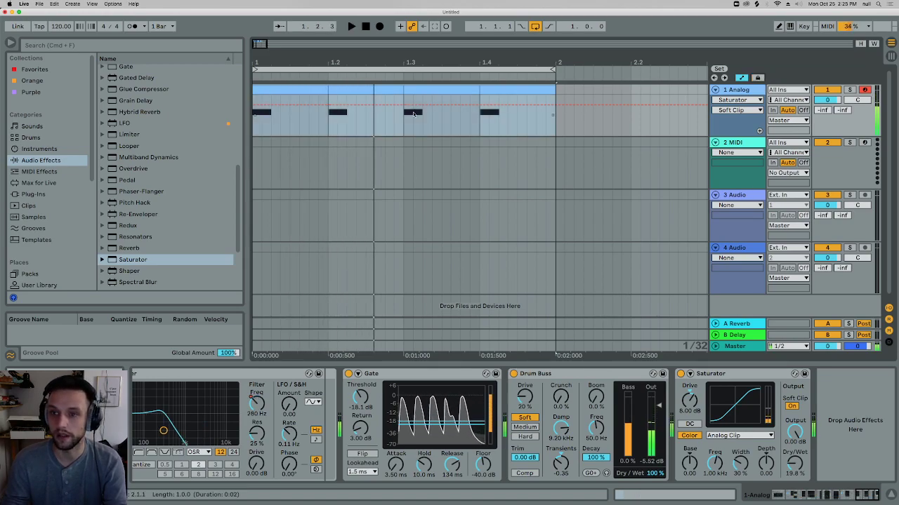
pyautogui.moveTo(328, 127); pyautogui.dragTo(254, 98)
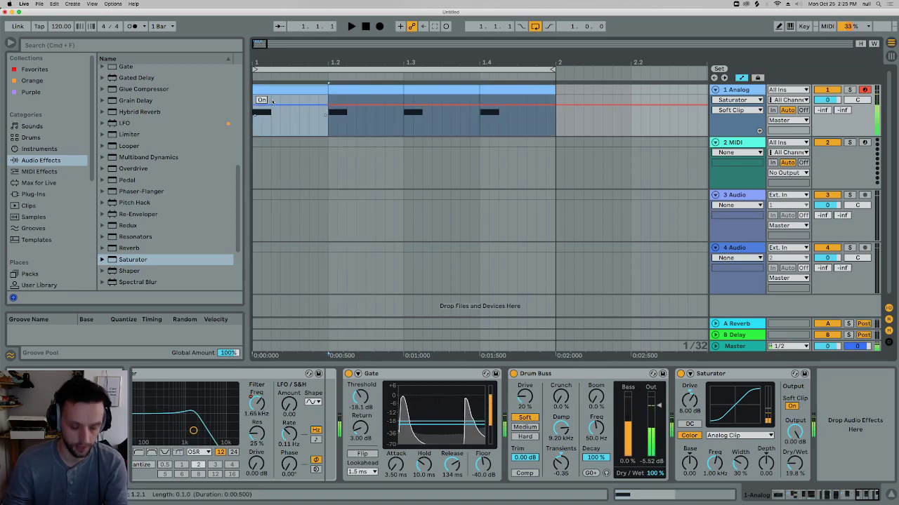
pyautogui.press('super+d')
pyautogui.press('super+d')
pyautogui.press('super+d')
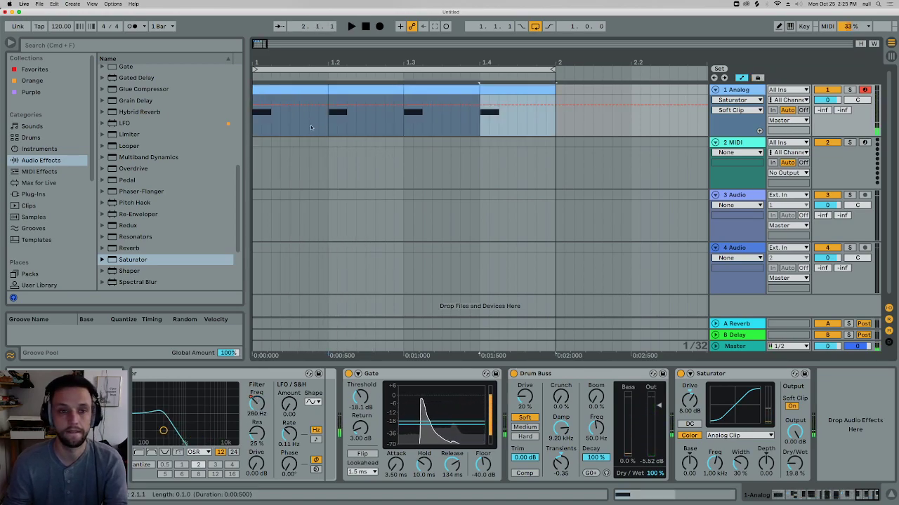
pyautogui.click(255, 131)
pyautogui.press('space')
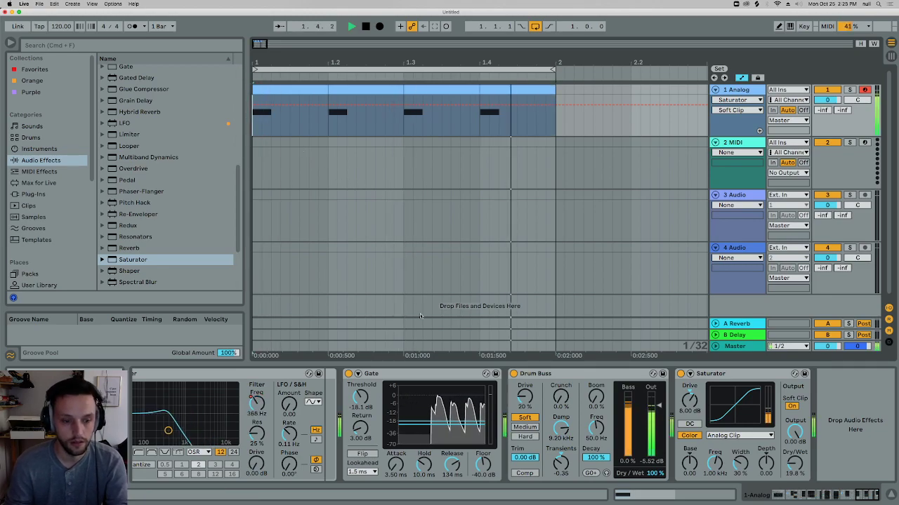
# Raise the Auto Filter's frequency automation across the whole of bar 1 on the Analog track and audition it
pyautogui.click(257, 404)
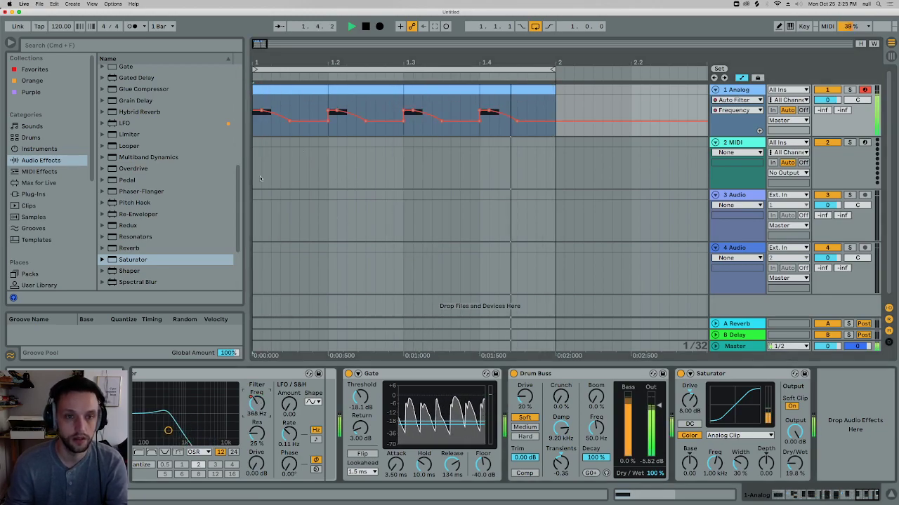
pyautogui.moveTo(262, 127); pyautogui.dragTo(543, 133)
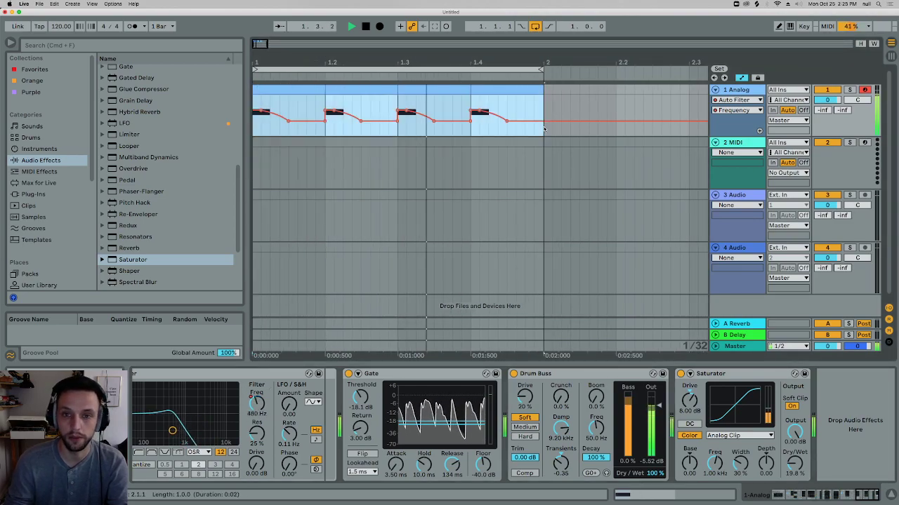
pyautogui.moveTo(478, 118); pyautogui.dragTo(478, 111)
pyautogui.click(486, 124)
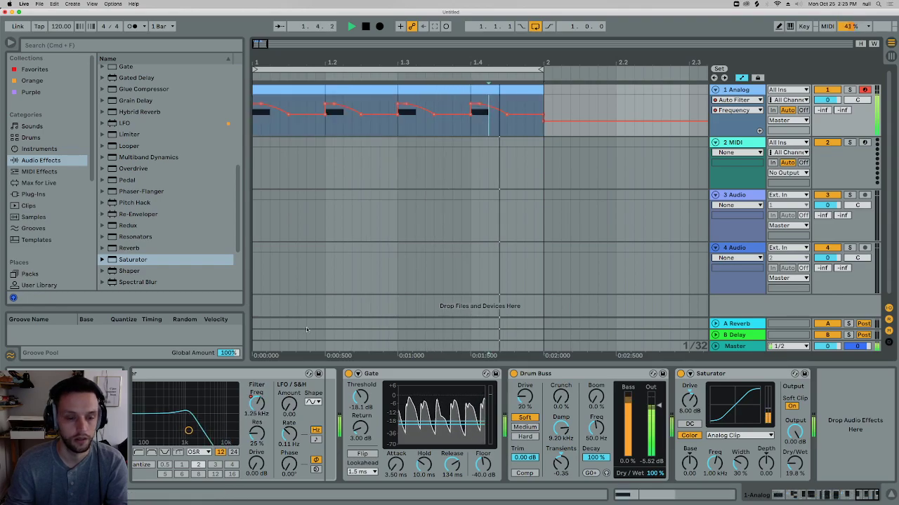
pyautogui.moveTo(780, 496)
pyautogui.mouseDown()
pyautogui.moveTo(810, 500)
pyautogui.moveTo(778, 499)
pyautogui.mouseUp()
pyautogui.press('space')
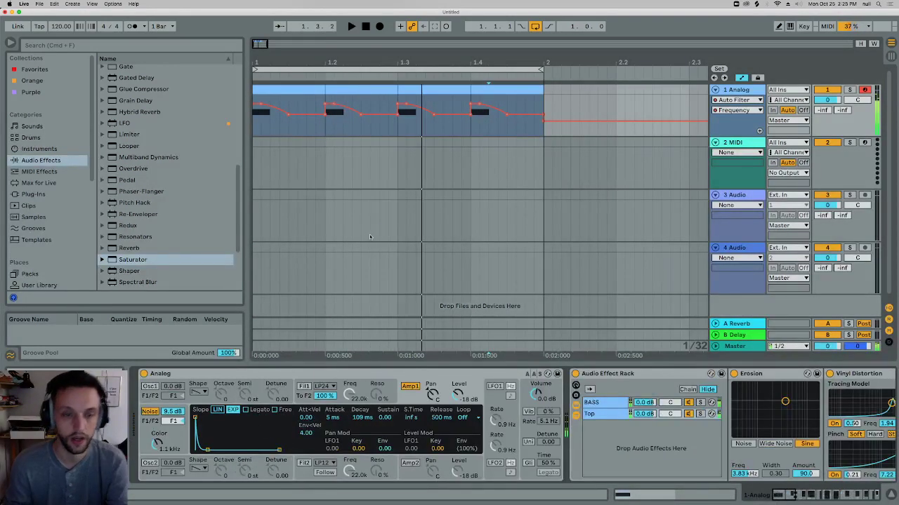
# Delete the empty MIDI track and place the mau5_kick_25_G#m.wav sample from Splice at the start of the first audio track
pyautogui.click(736, 144)
pyautogui.press('Delete')
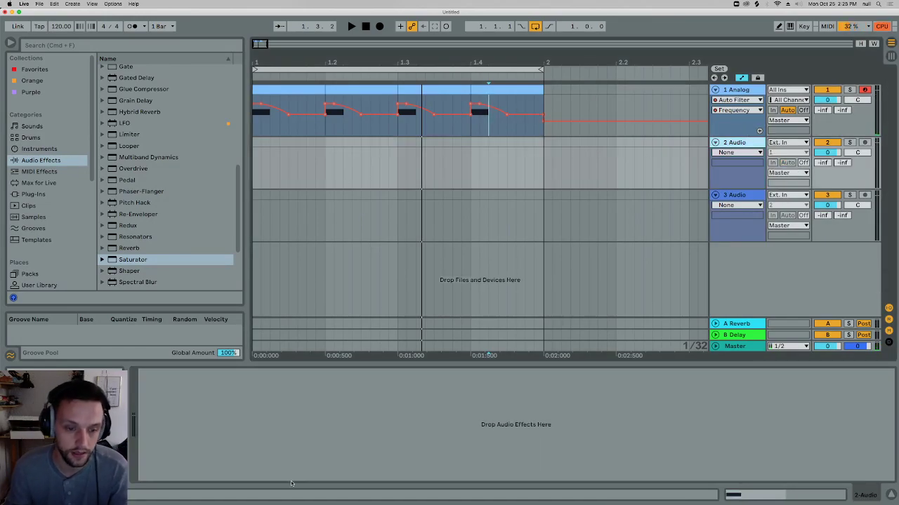
pyautogui.press('super+space')
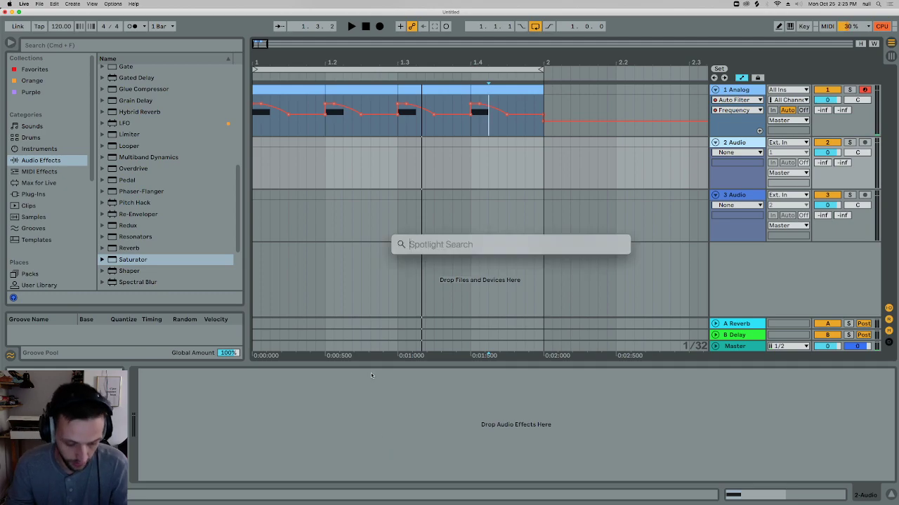
pyautogui.write('splice')
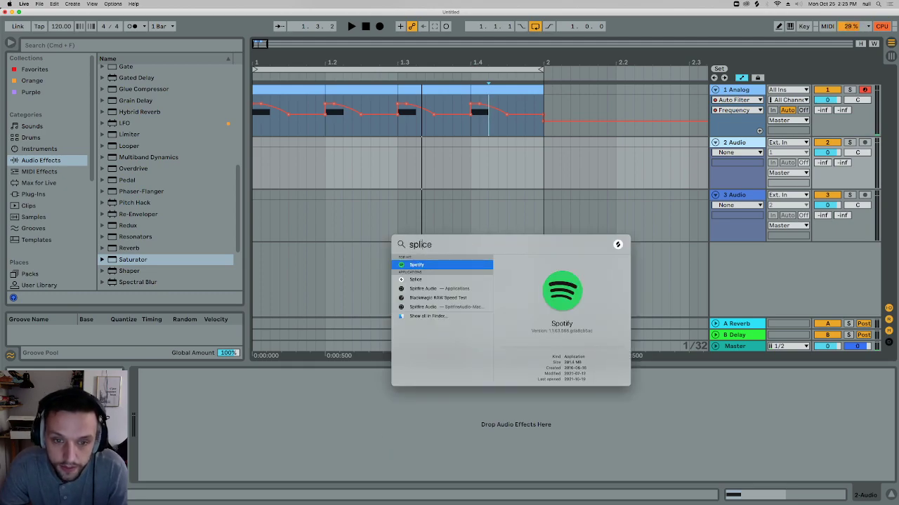
pyautogui.press('Return')
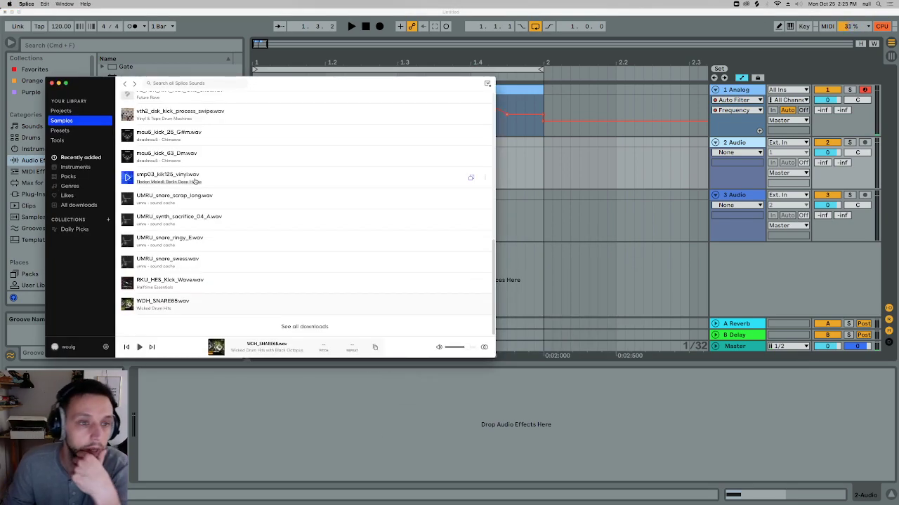
pyautogui.scroll(1, 168, 165)
pyautogui.moveTo(157, 138); pyautogui.dragTo(274, 146)
# Trim the kick clip to one beat and duplicate it three times to fill bar 1
pyautogui.moveTo(332, 145); pyautogui.dragTo(325, 145)
pyautogui.press('super+d')
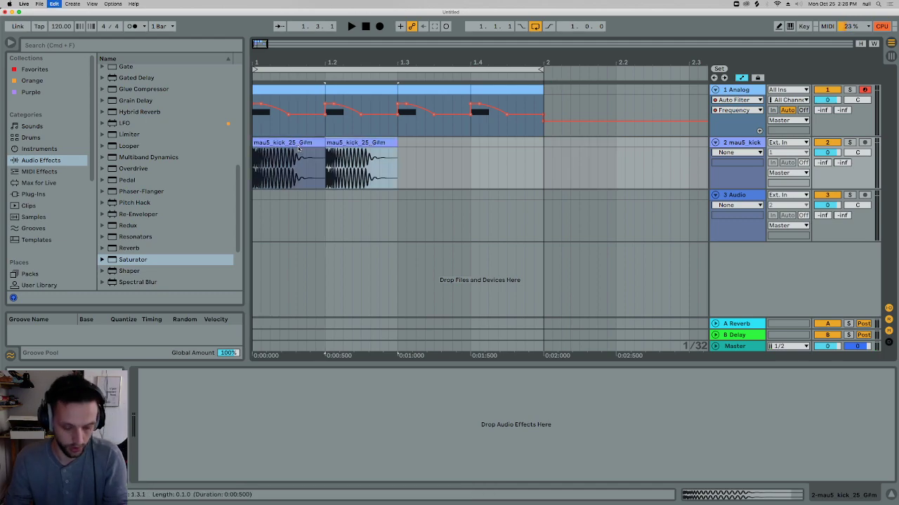
pyautogui.press('super+d')
pyautogui.press('super+d')
# Mute the Analog track and audition the kick loop on its own
pyautogui.click(828, 90)
pyautogui.click(320, 142)
pyautogui.press('space')
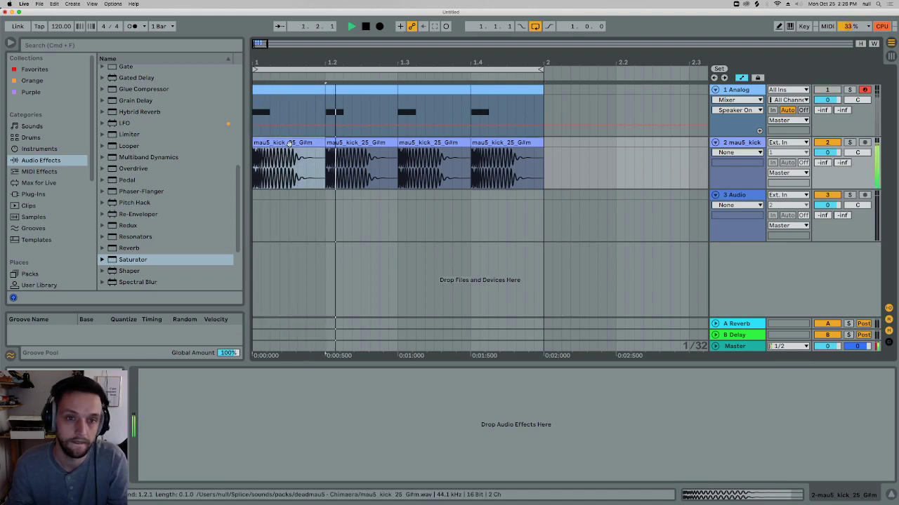
pyautogui.press('space')
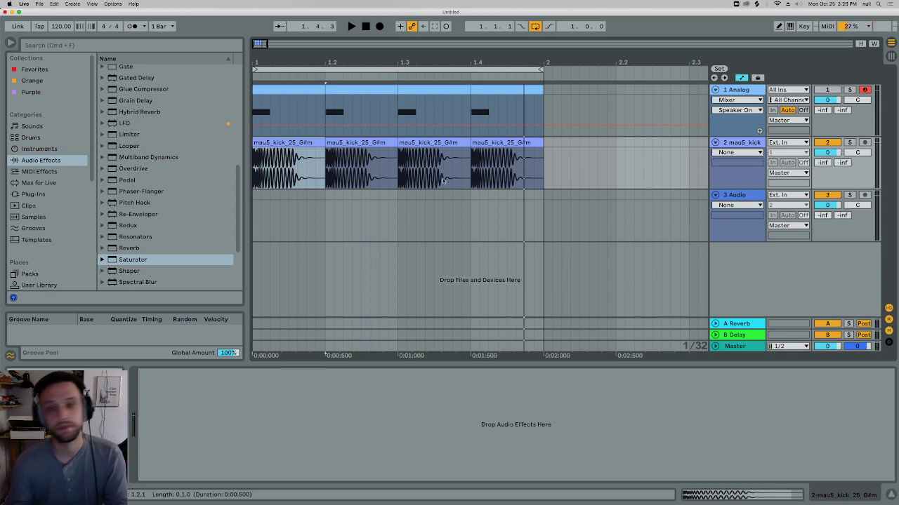
# Inspect the Analog track's device chain and return to the kick track
pyautogui.click(737, 91)
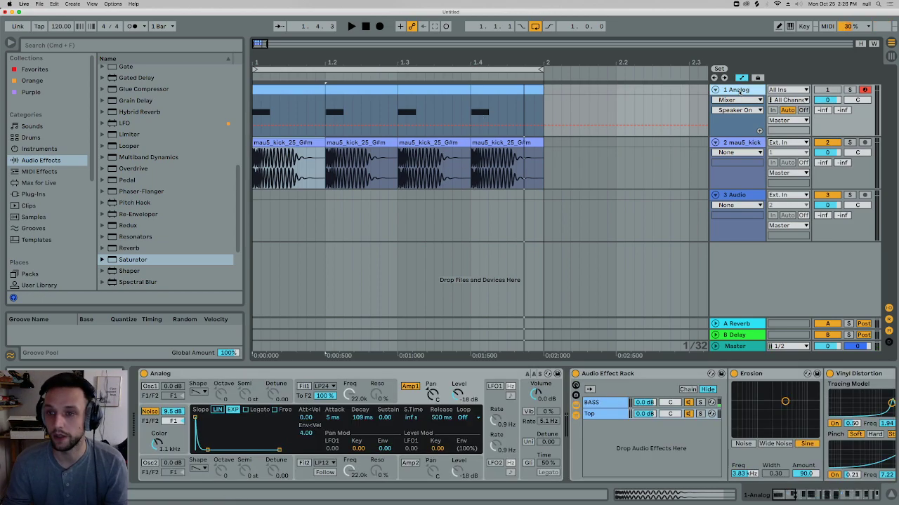
pyautogui.moveTo(780, 495); pyautogui.dragTo(735, 498)
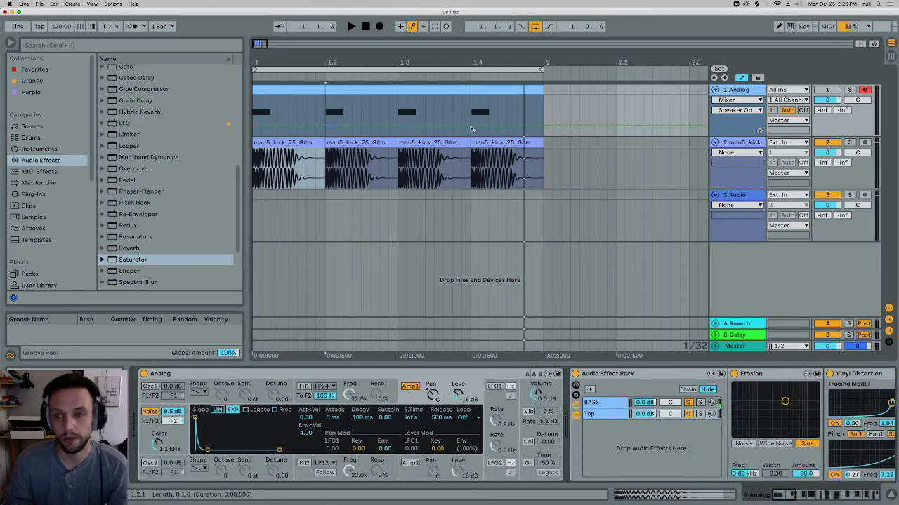
pyautogui.click(734, 144)
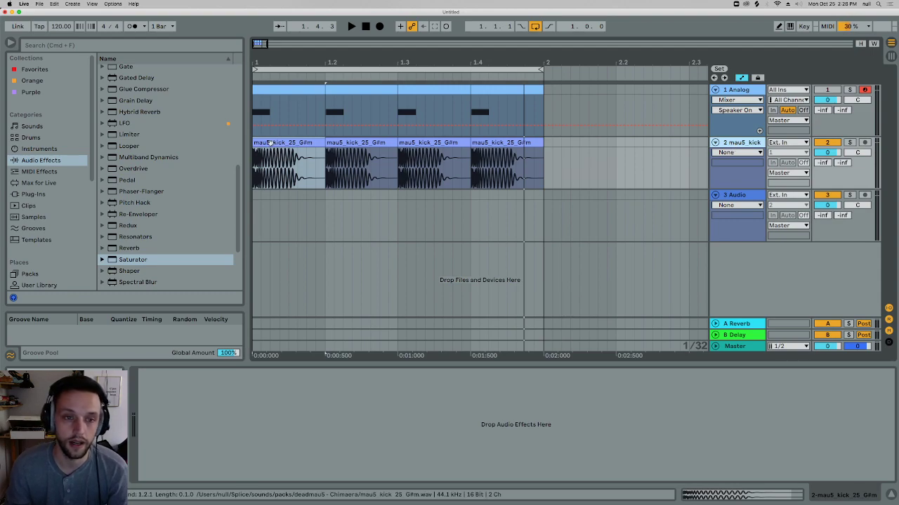